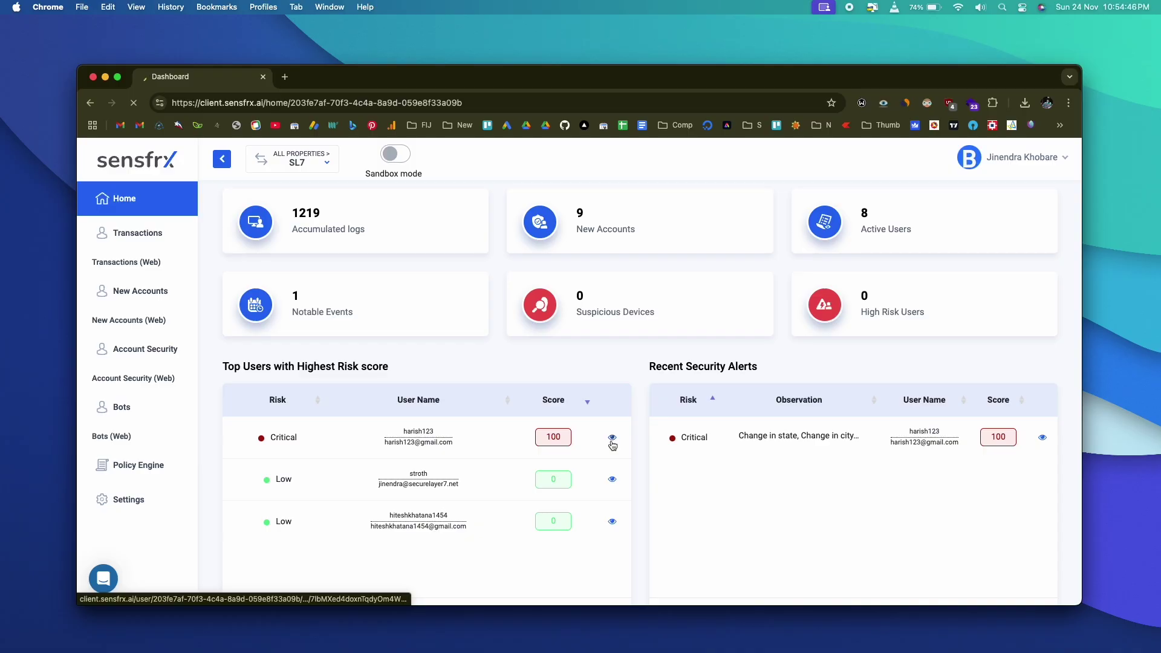
Step: Look through the Sensfrx analytics for transactions, new accounts and account activity, including the details of critical-risk log entries
click(611, 441)
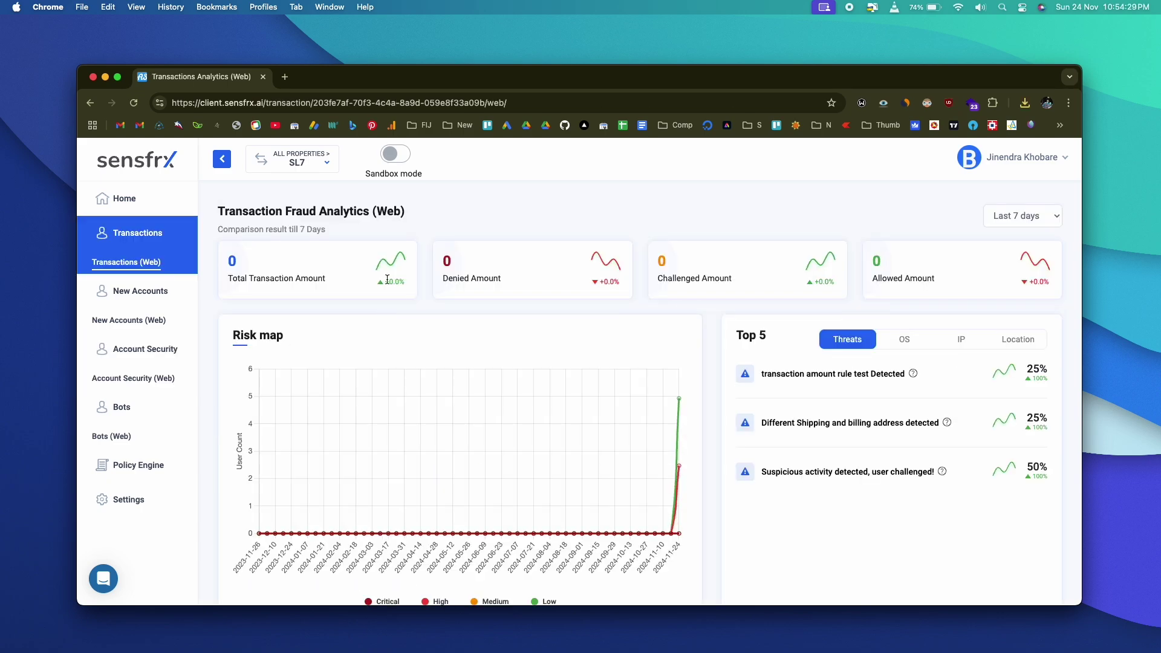
scroll(449, 280, down, 5)
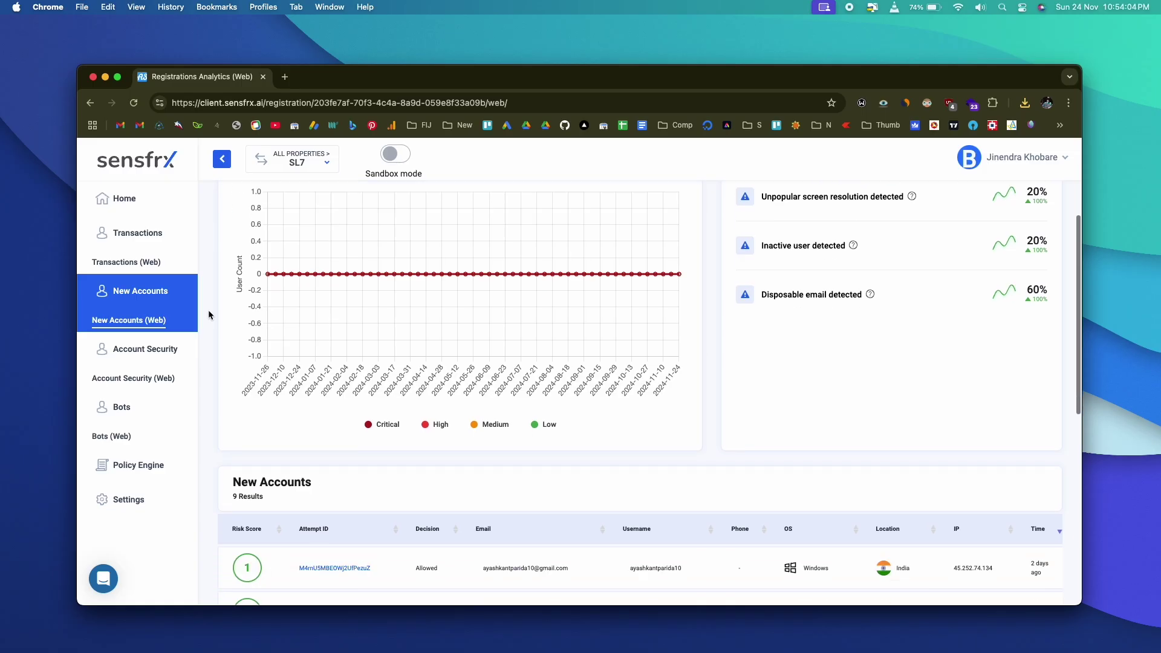
scroll(208, 311, down, 3)
scroll(208, 310, down, 5)
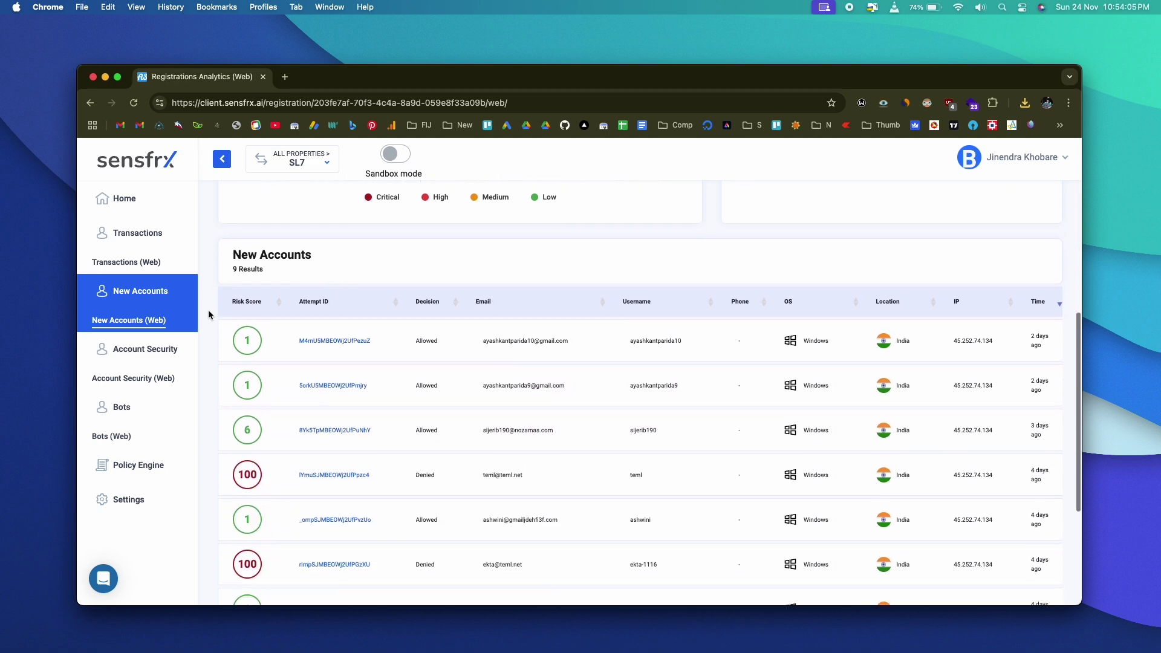
click(339, 304)
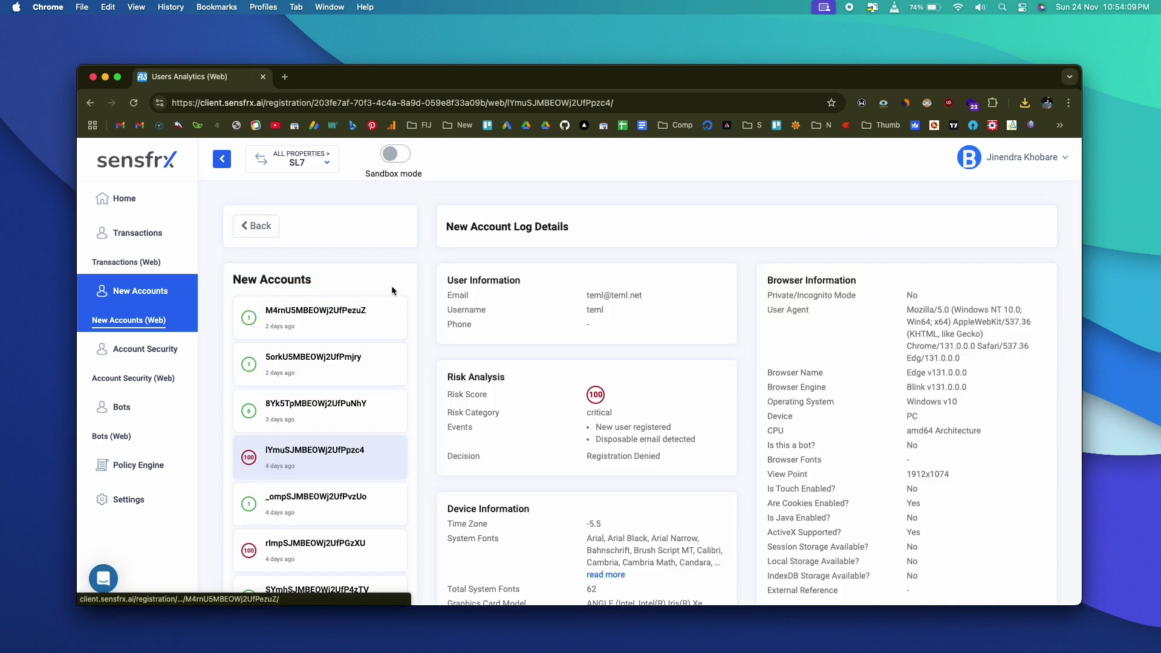
scroll(427, 267, down, 2)
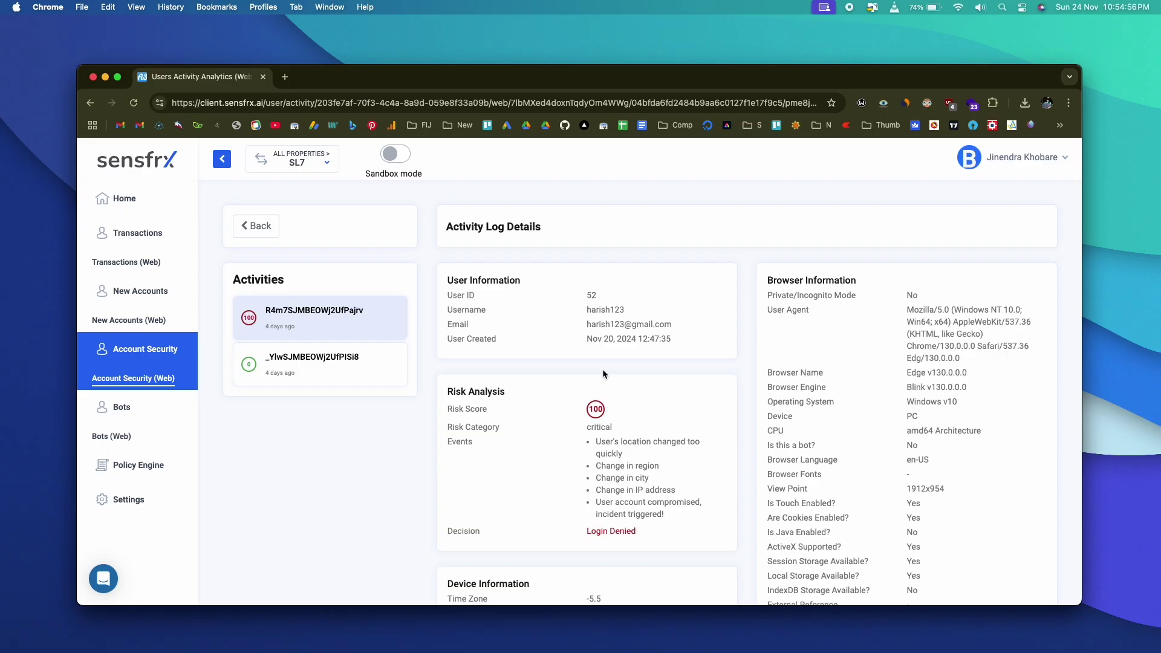
scroll(603, 371, down, 5)
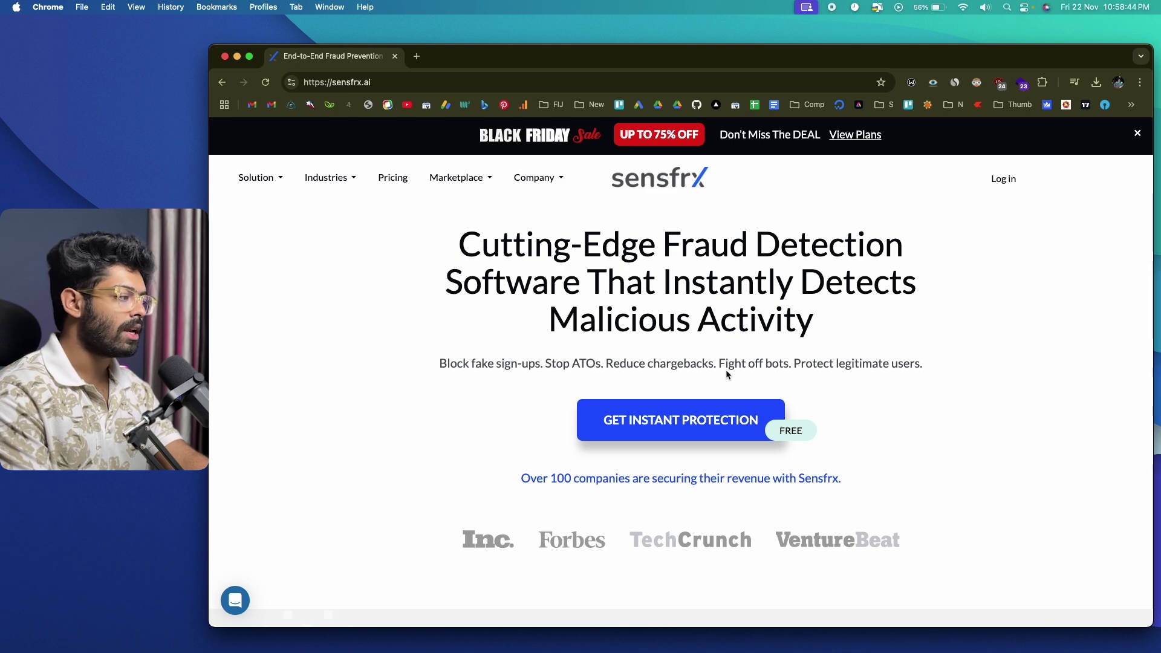
Step: Review the Sensfrx pricing plans and open the sign-up form for the free Get Started plan
click(674, 427)
scroll(673, 424, down, 3)
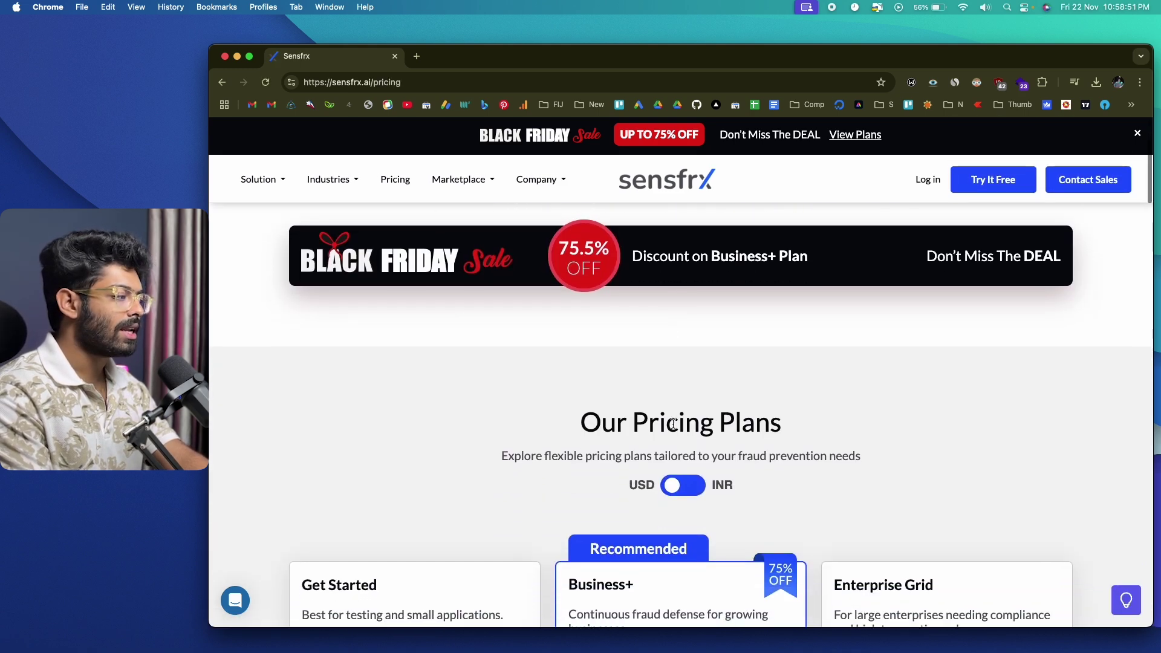
scroll(674, 424, down, 4)
scroll(263, 364, down, 2)
scroll(264, 364, up, 1)
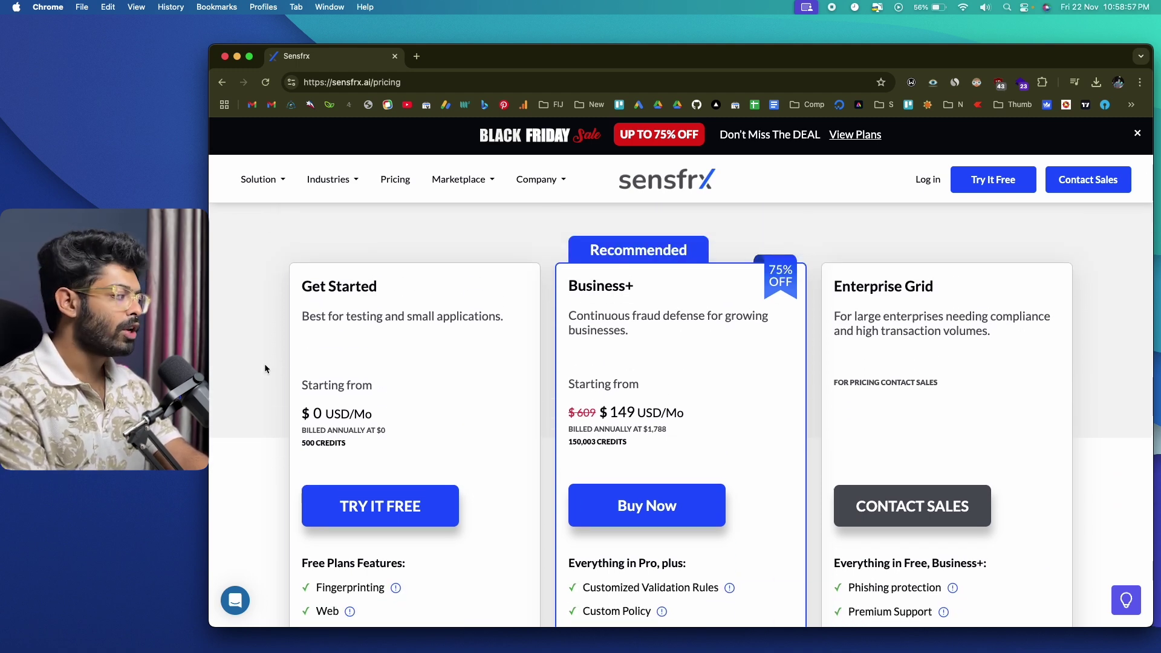
click(383, 518)
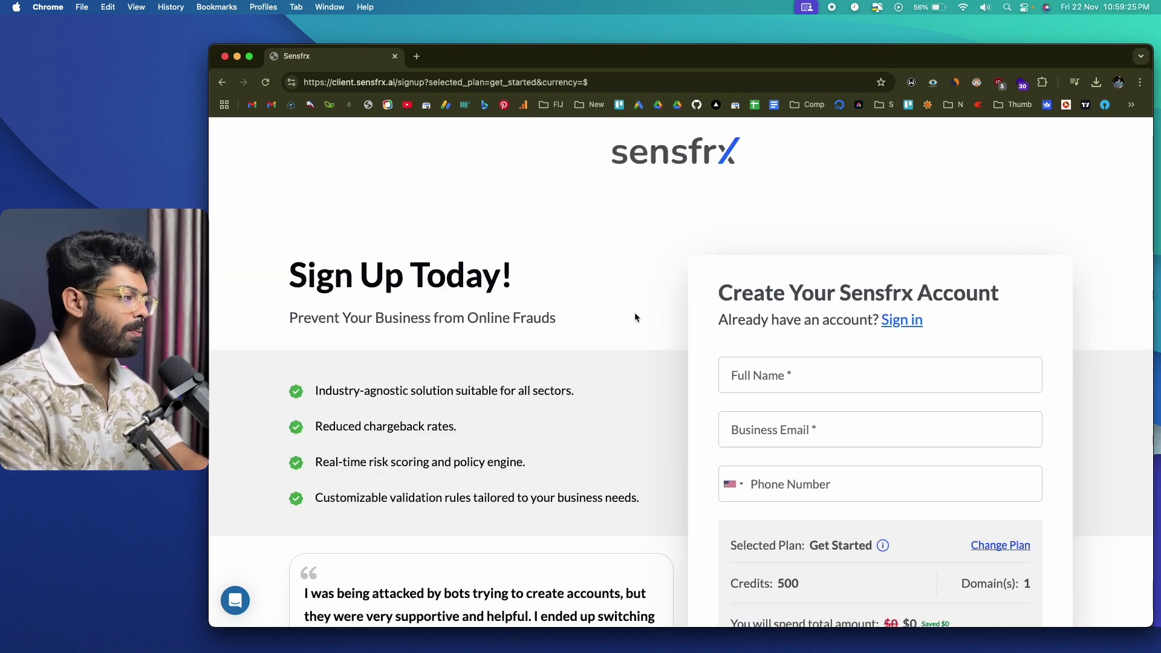
scroll(634, 312, down, 2)
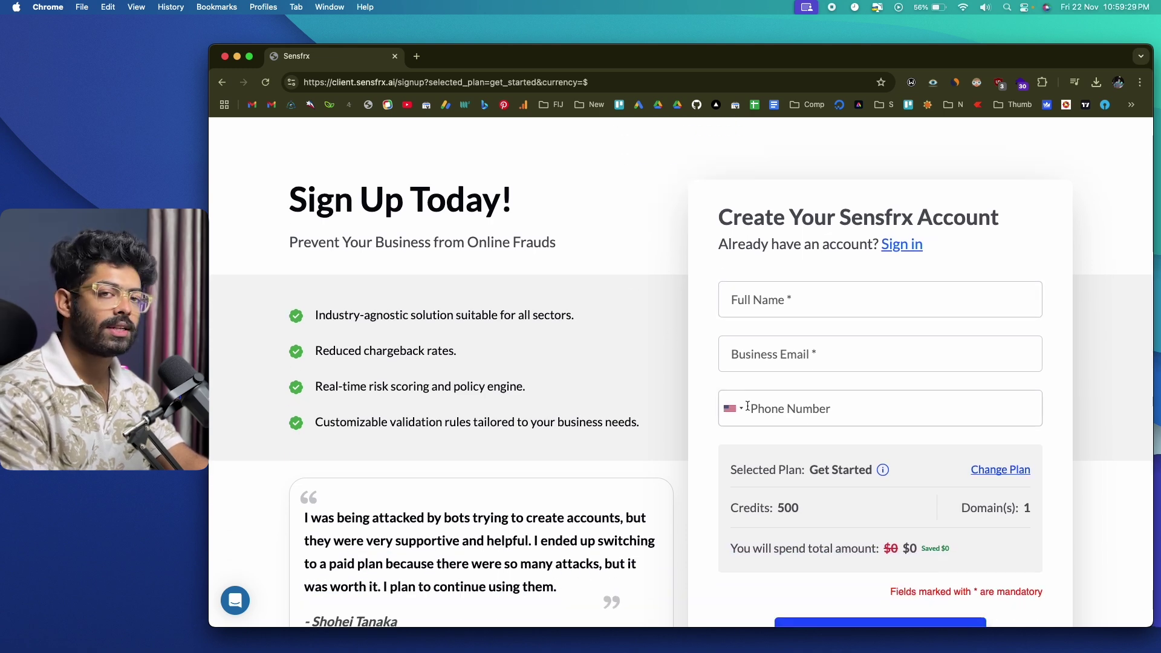
scroll(645, 413, up, 2)
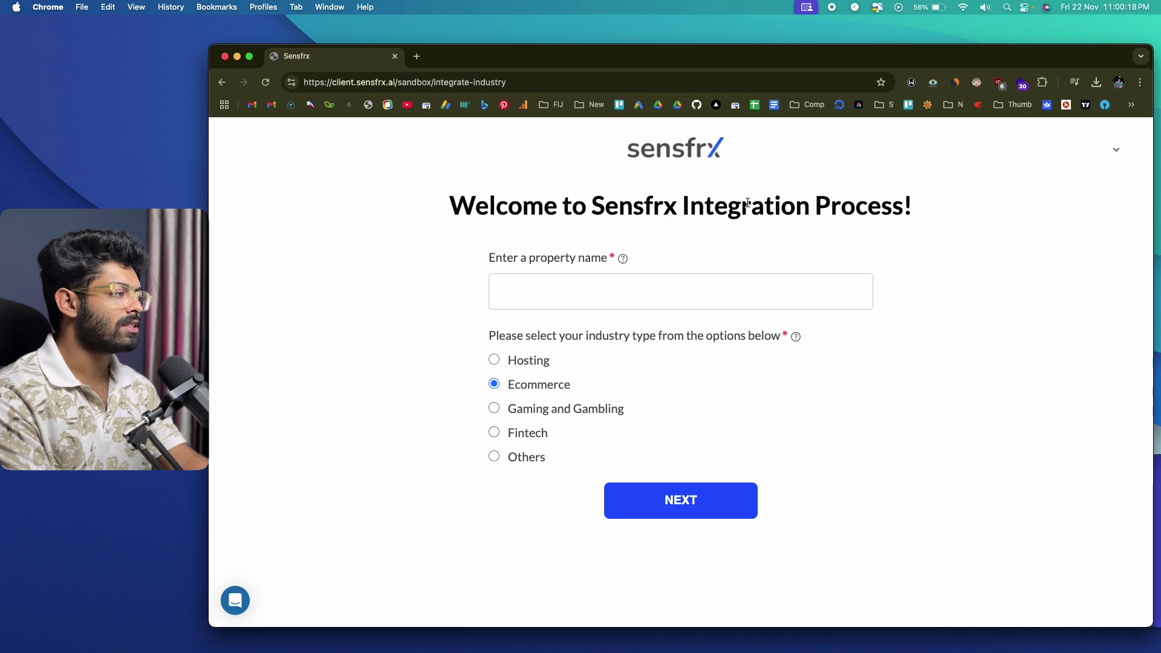
Step: Name the property "sl7 site" and submit it with Ecommerce as the industry type
click(573, 288)
text(sl7 site)
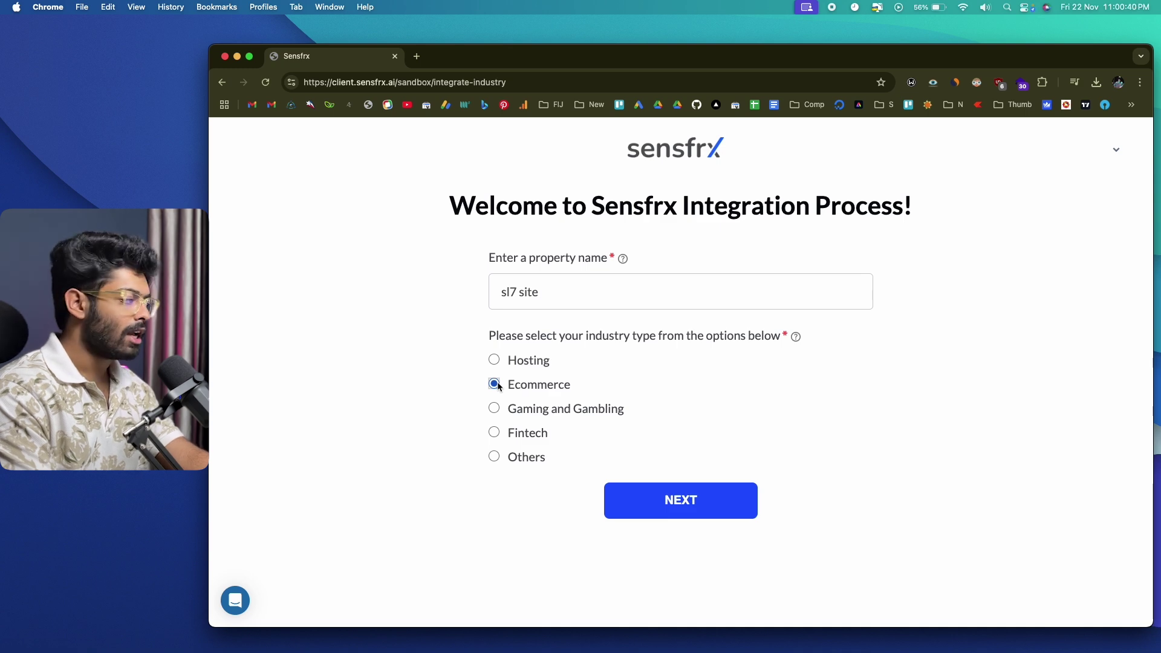
click(681, 505)
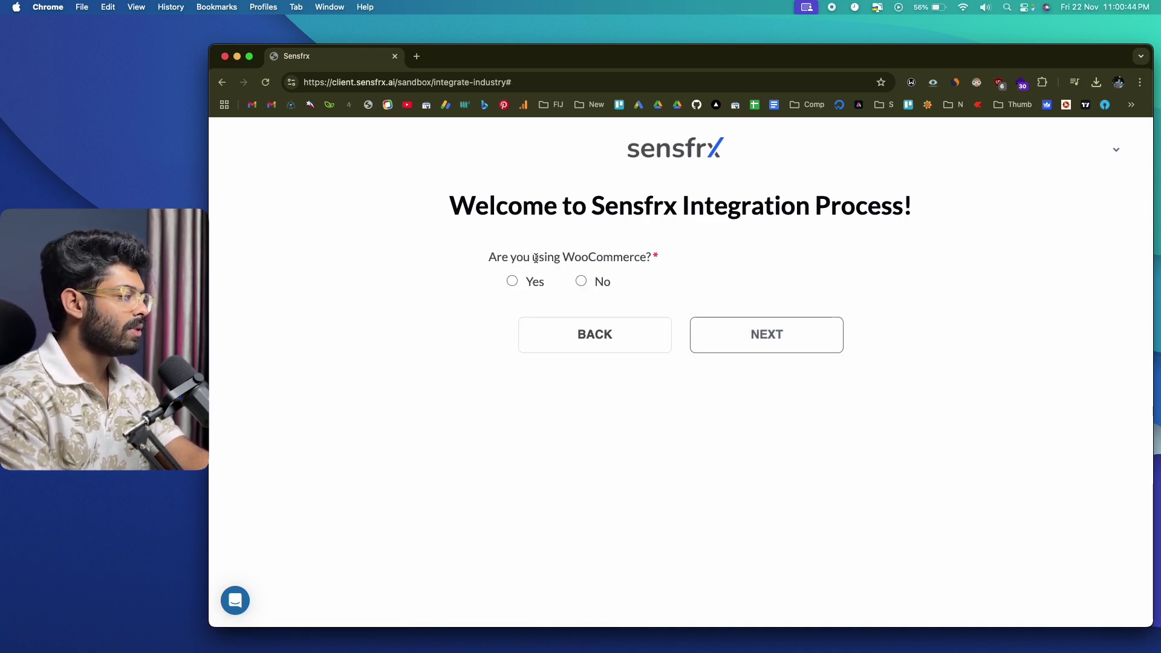
Step: State that the property uses WooCommerce and submit sl7.in as the website domain
click(511, 280)
click(751, 328)
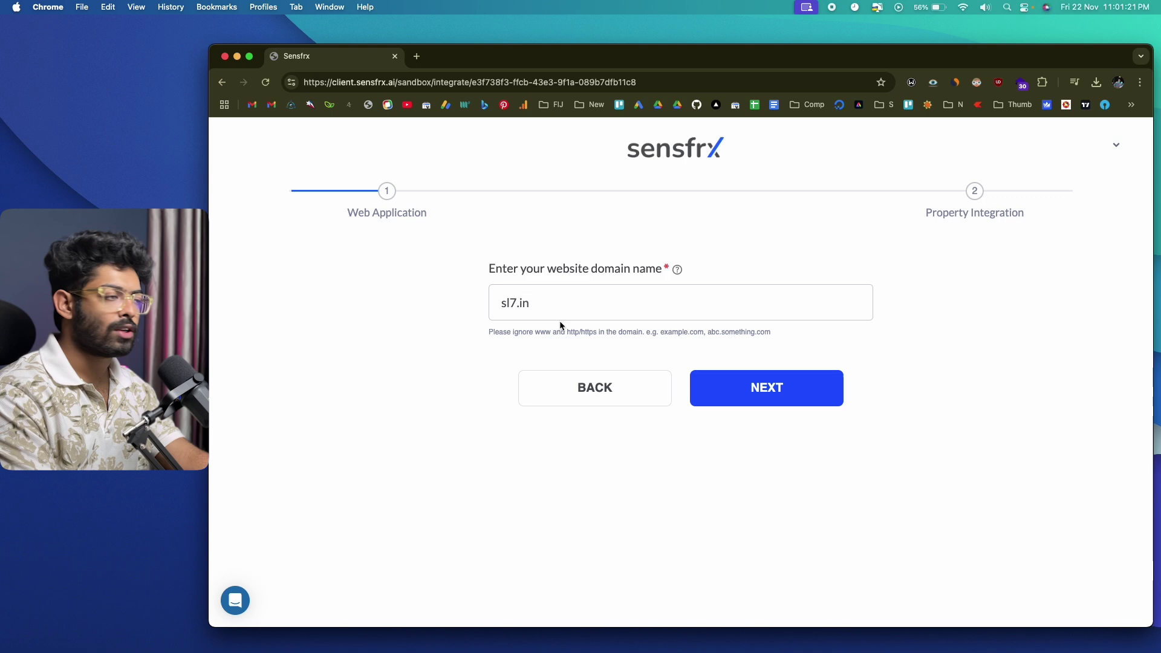
click(796, 395)
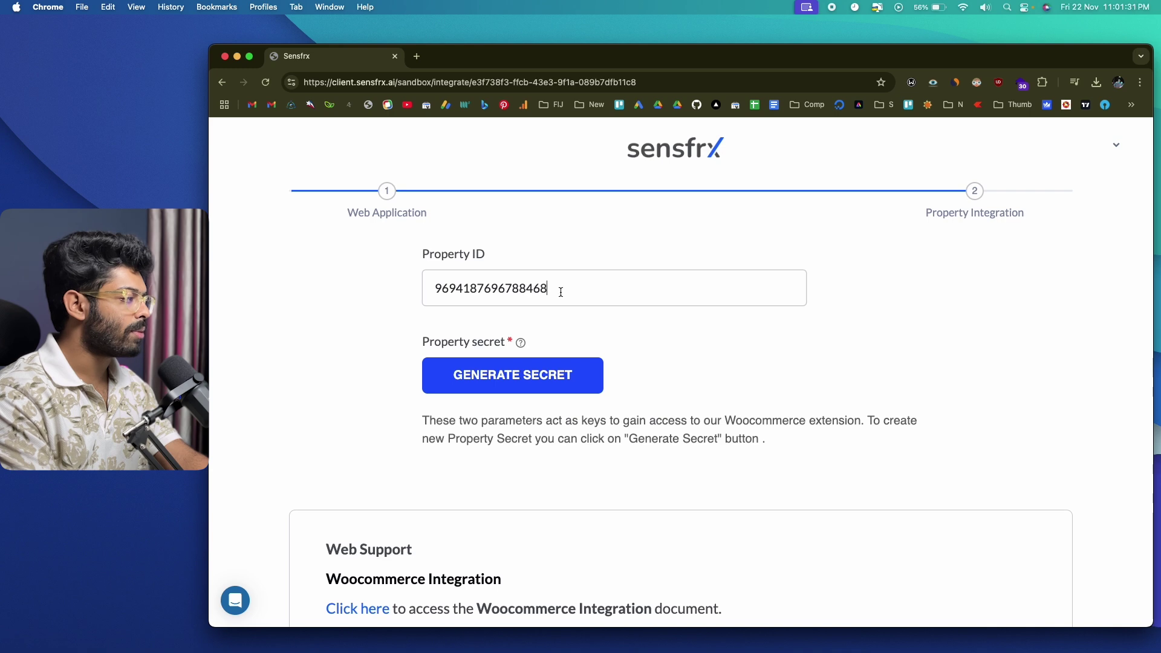
click(559, 290)
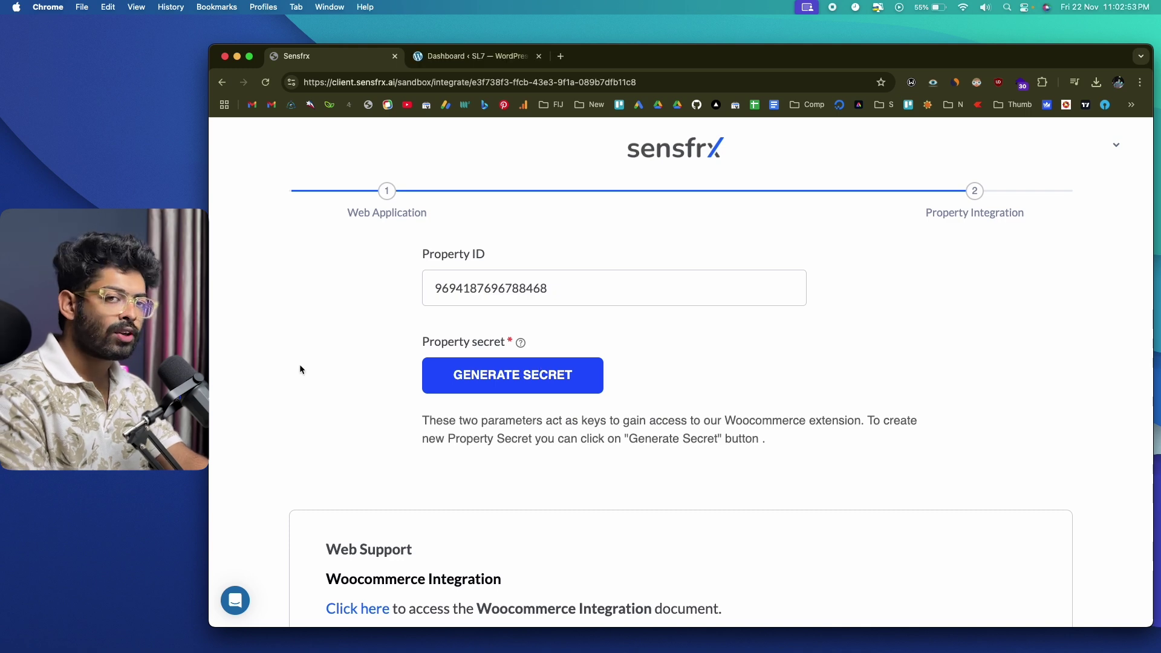
Step: Switch to the SL7 WordPress dashboard and search the plugin directory for sensfrx
click(471, 56)
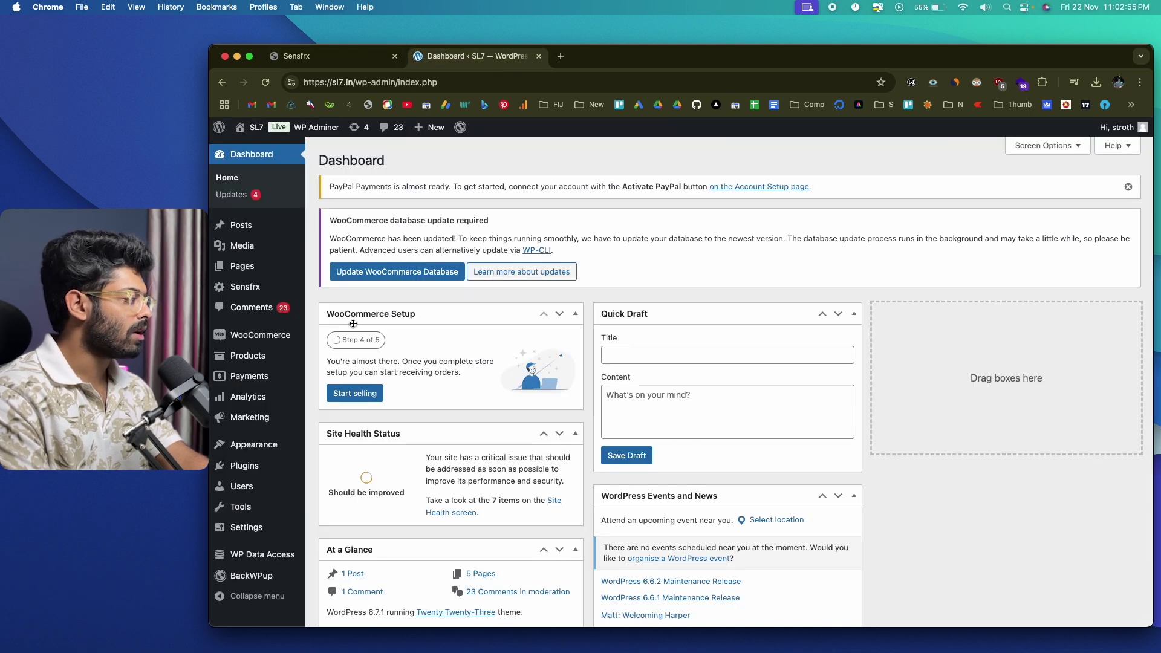
mouse_move(241, 466)
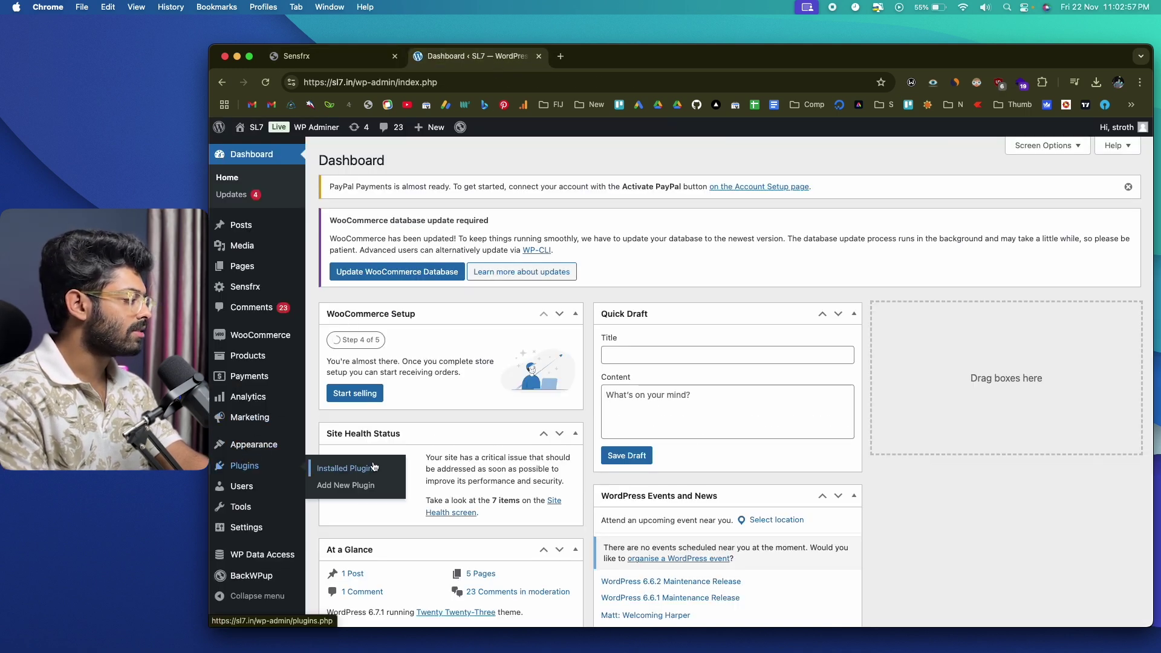
click(362, 489)
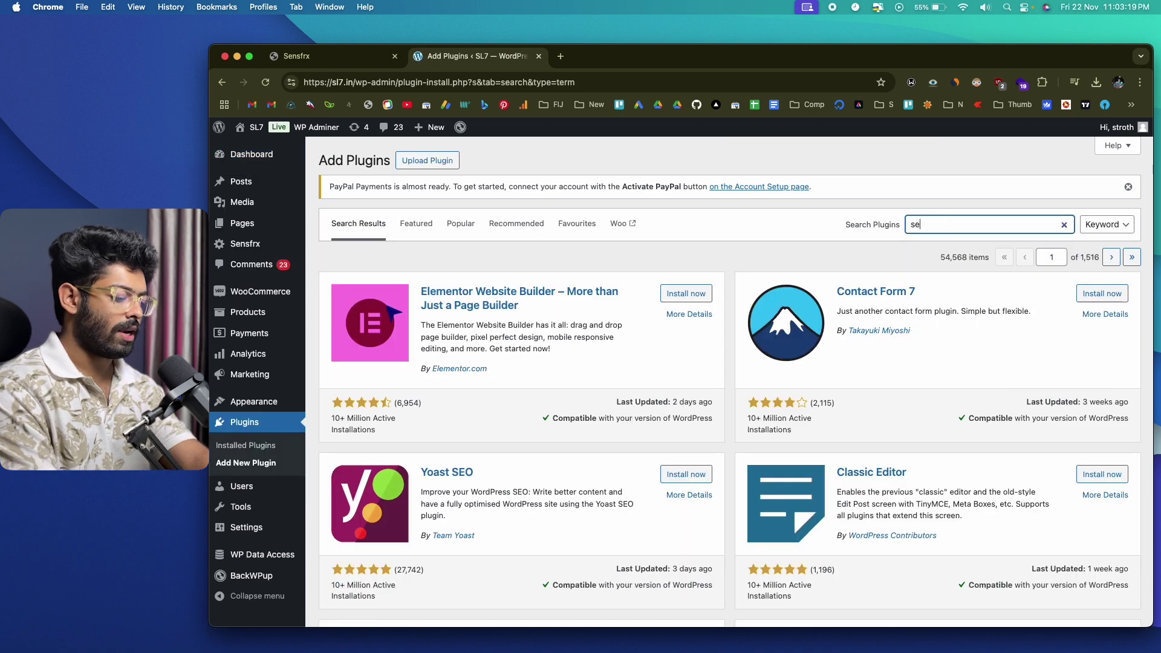
text(sfrx)
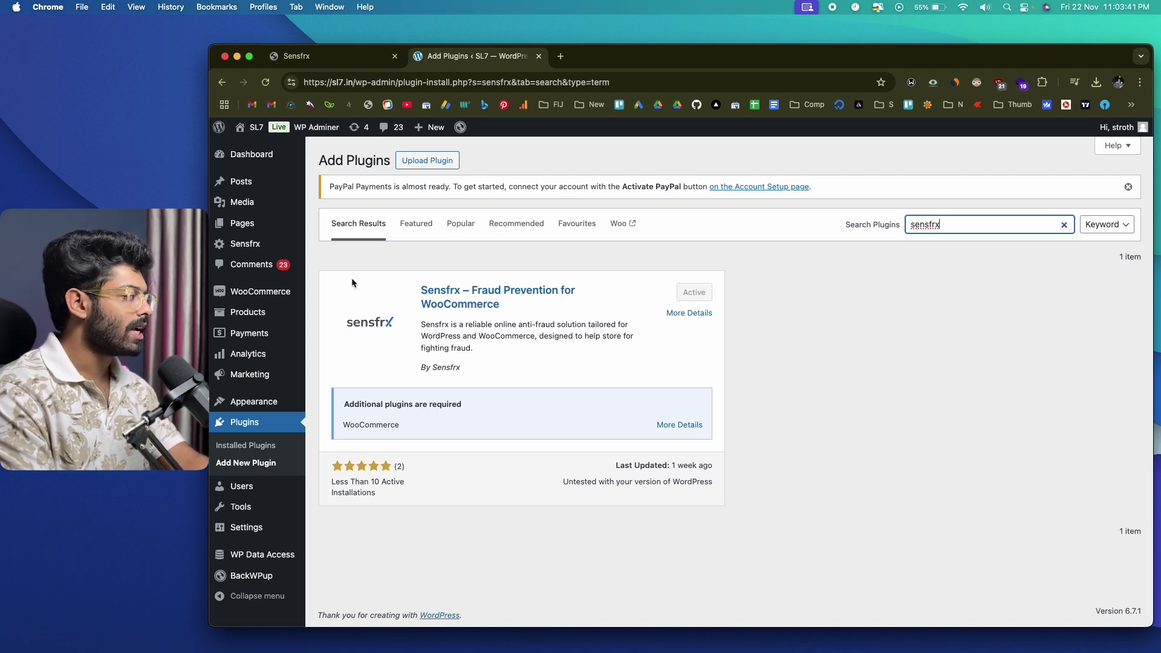
Step: Open the Sensfrx Integration settings in WordPress and compare their Property ID and secret fields with the Sensfrx property integration page
mouse_move(247, 247)
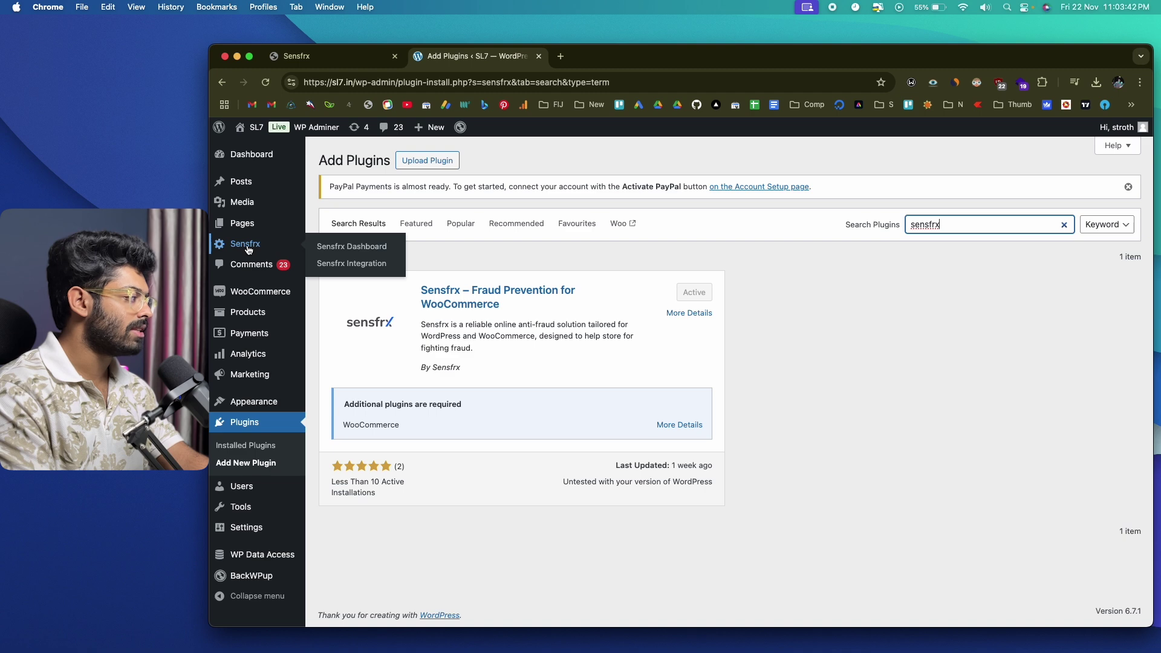
click(355, 267)
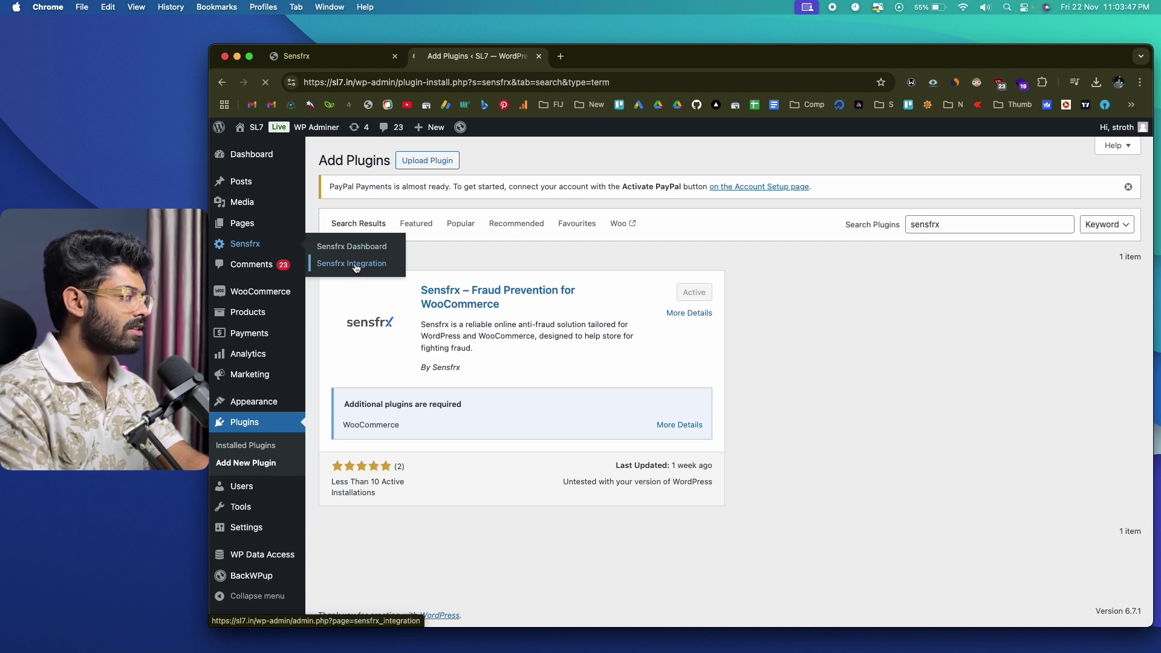
click(356, 56)
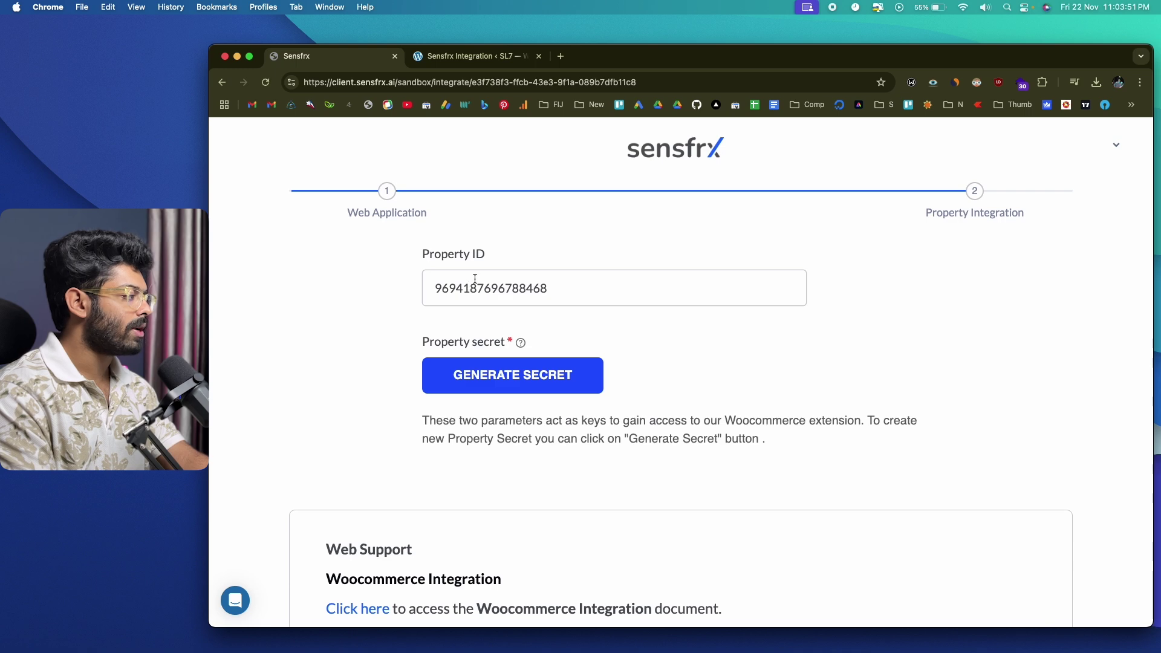
click(476, 56)
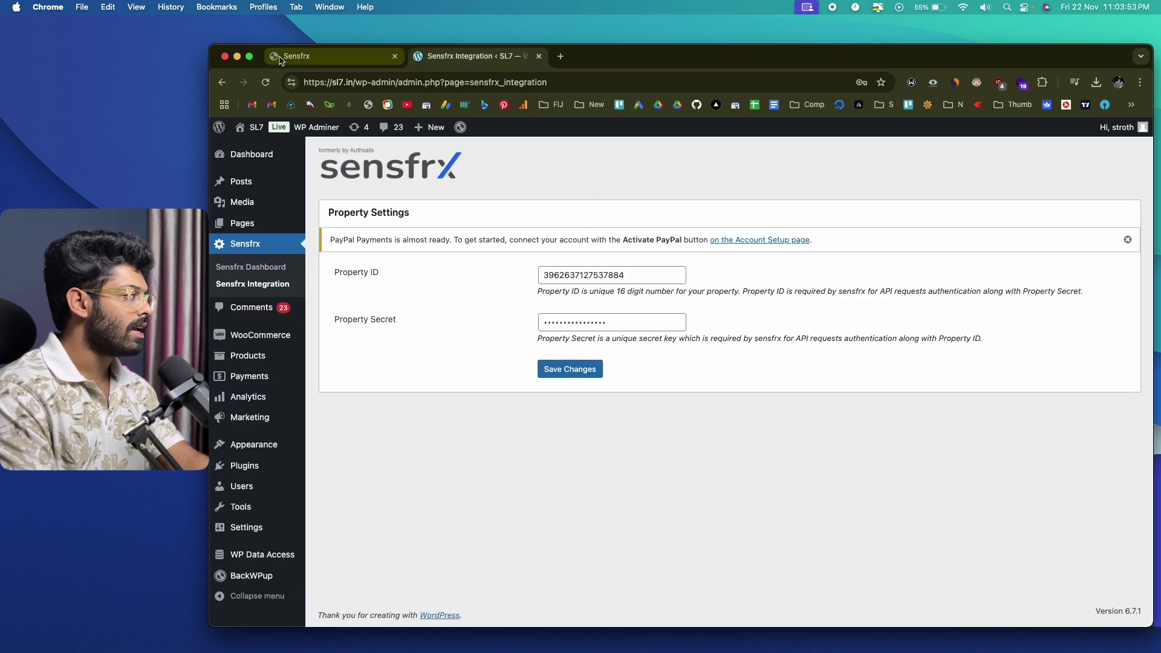
click(279, 57)
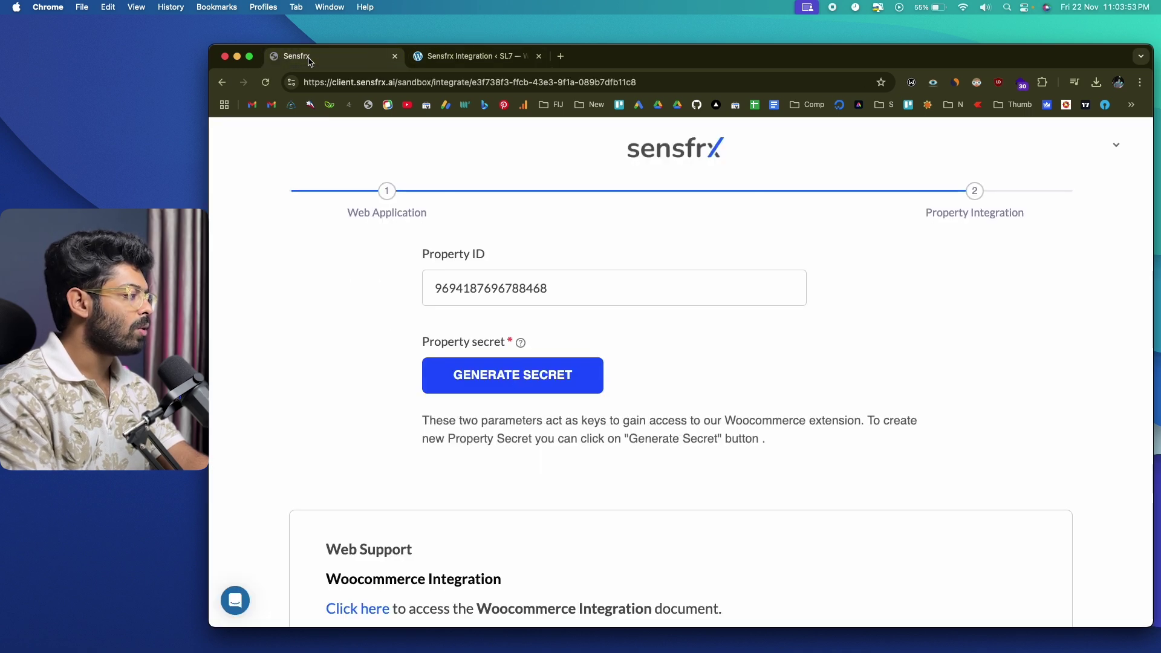
click(494, 58)
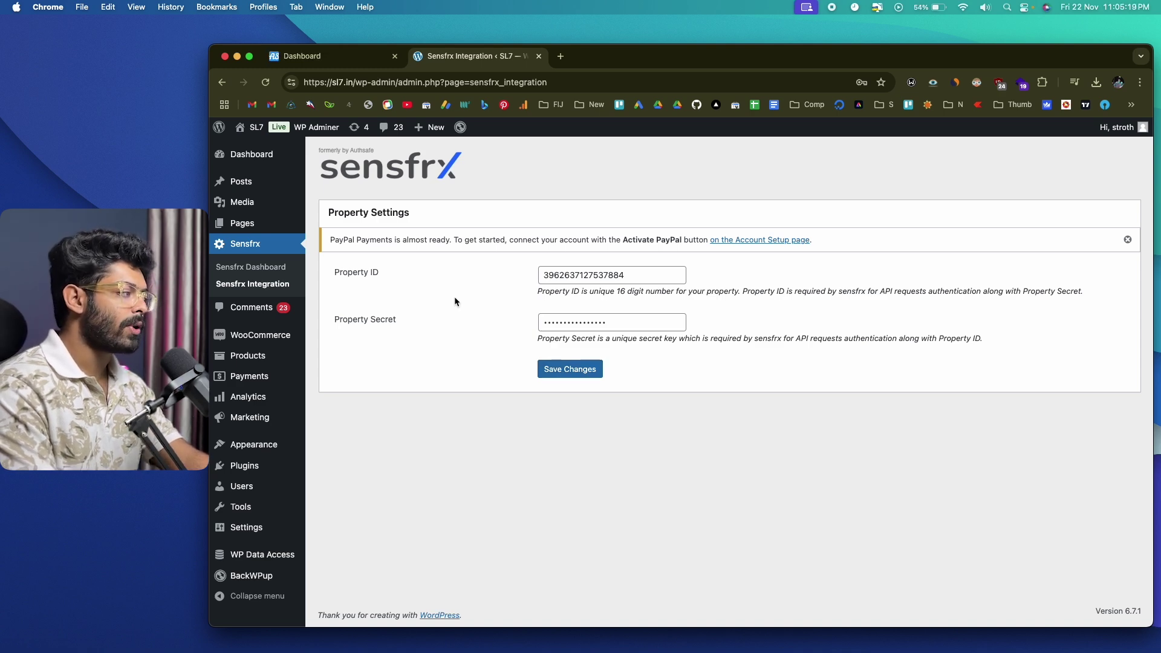
Step: Examine the Sensfrx dashboard's summary figures, time range options, highest-risk users and recent security alerts
click(326, 56)
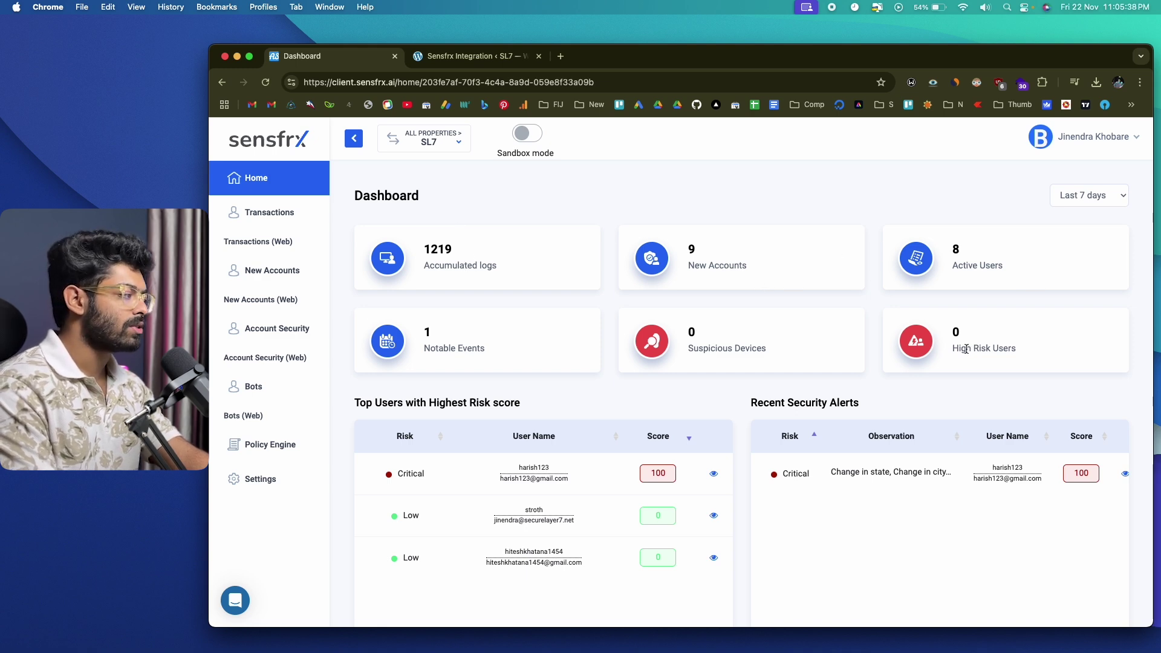
scroll(507, 376, down, 5)
scroll(506, 375, up, 10)
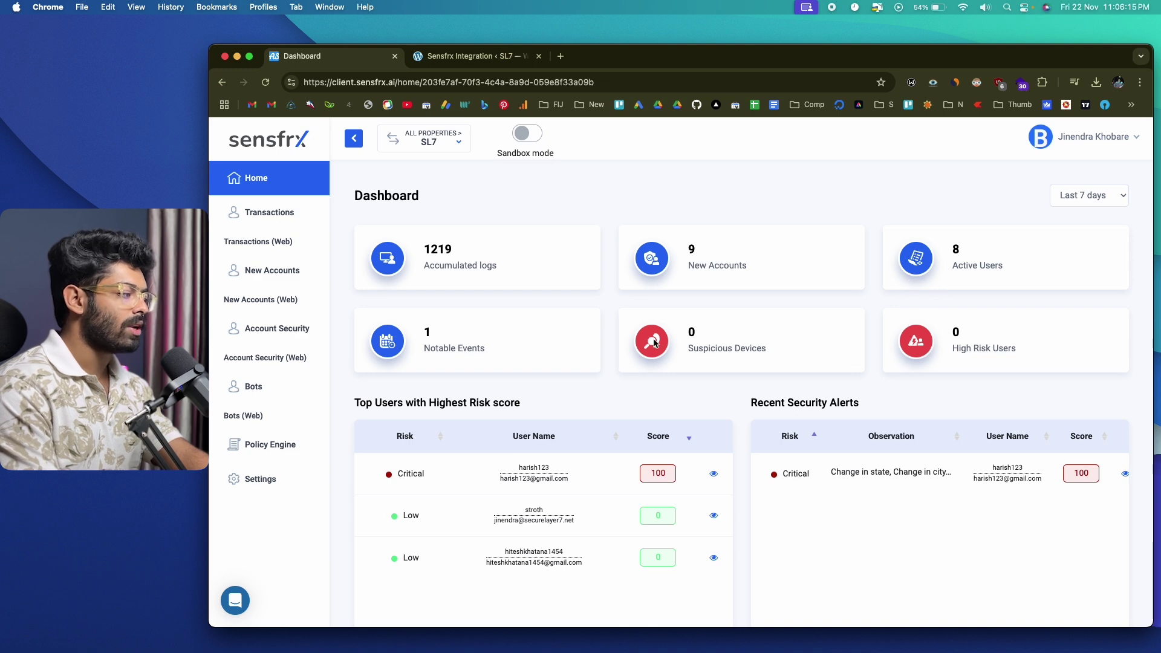
scroll(656, 343, down, 1)
click(1076, 190)
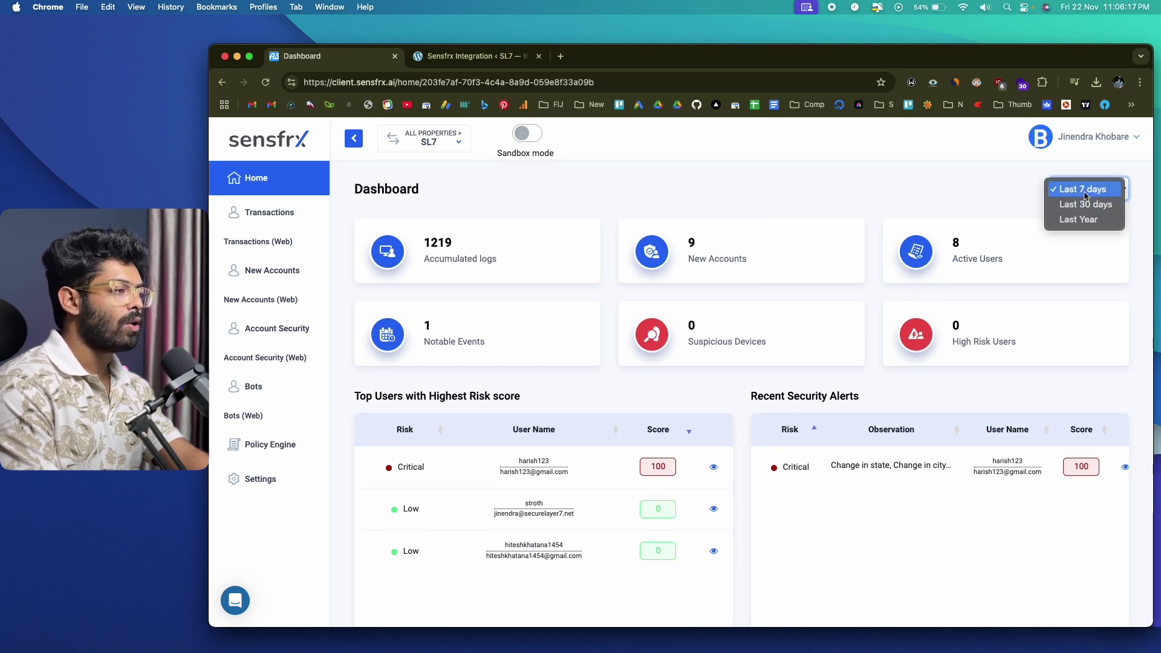
click(838, 215)
scroll(552, 330, up, 1)
scroll(552, 330, down, 5)
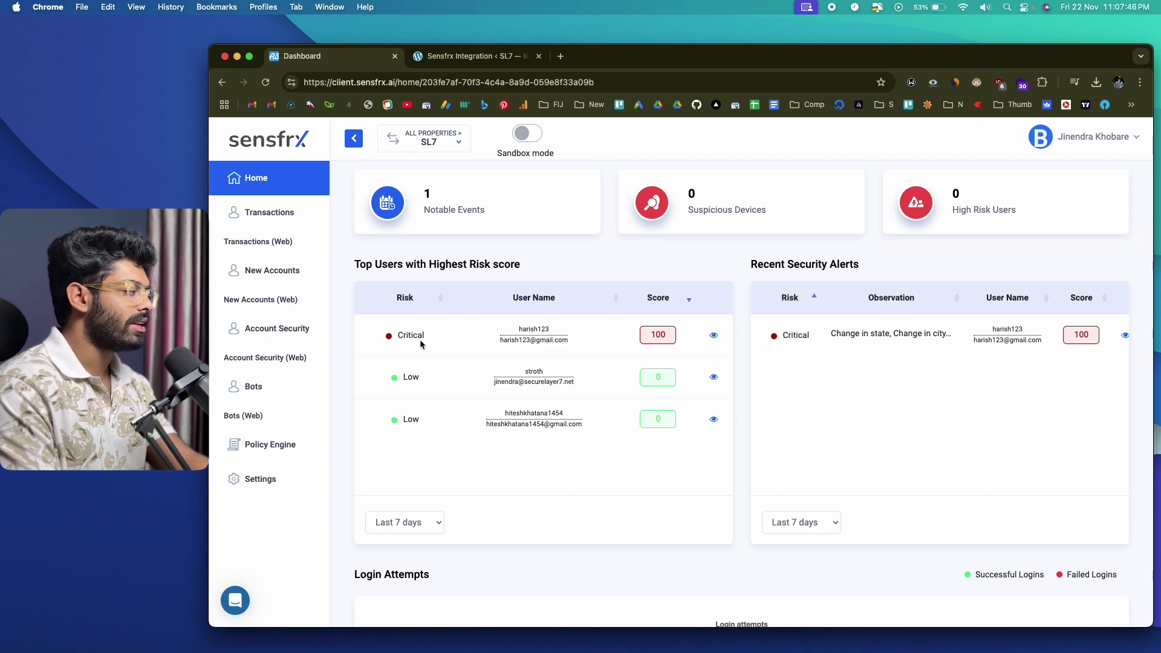
Step: Open the critical-risk user's details and read the observations for the allowed login and the denied suspicious activity
click(714, 337)
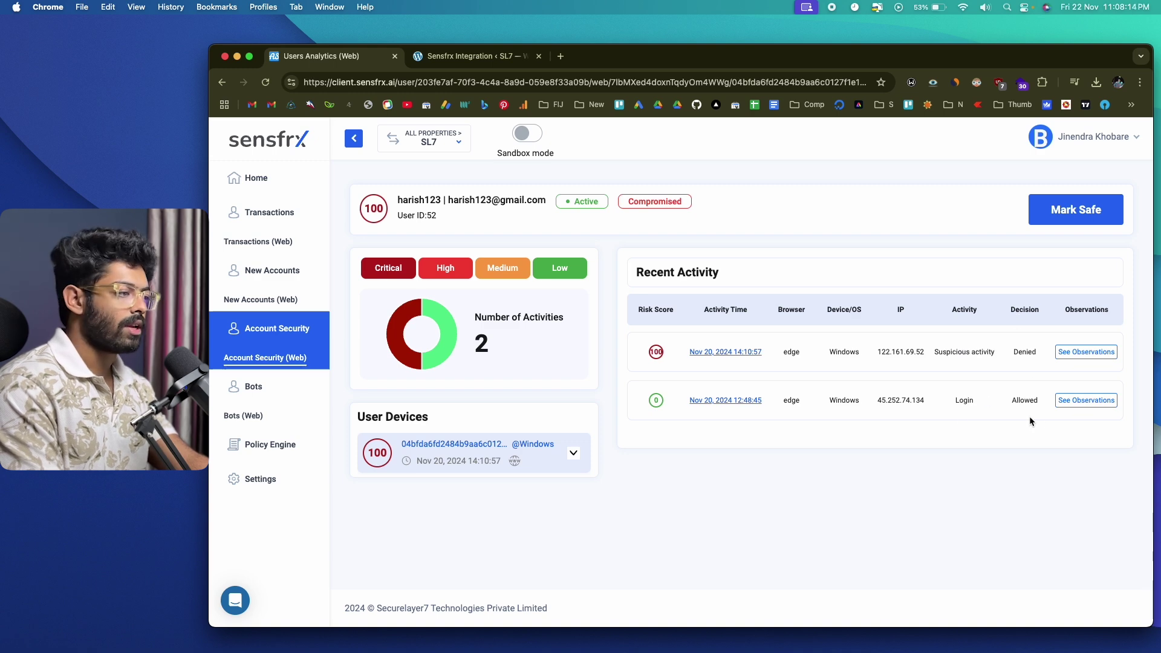
click(1098, 403)
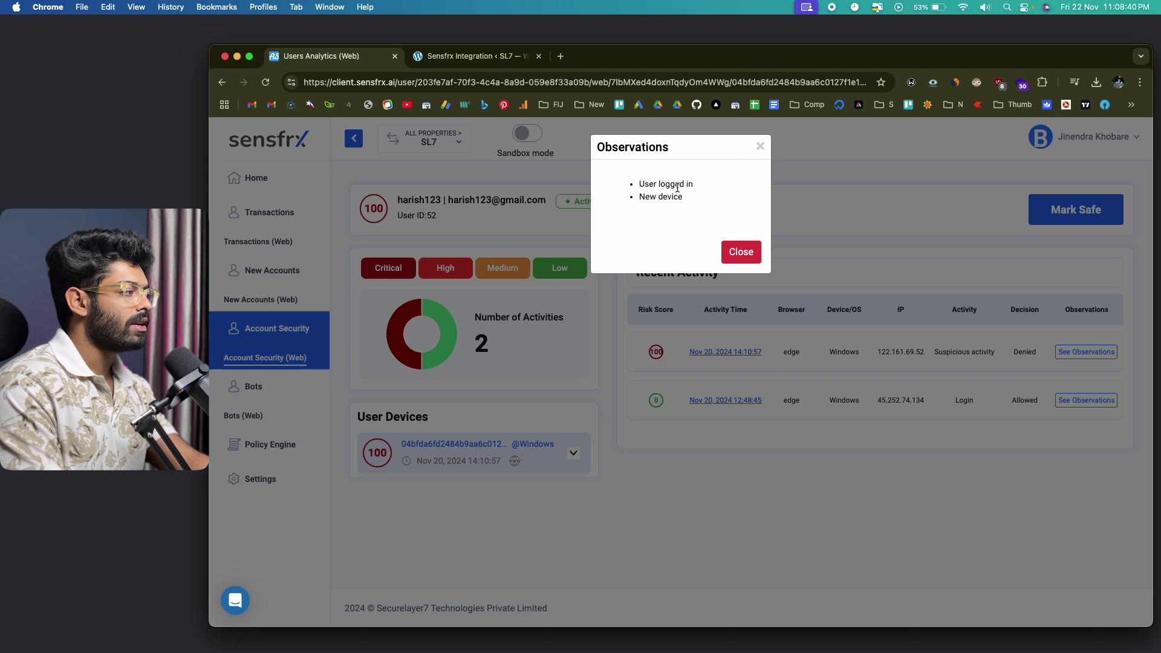
click(734, 251)
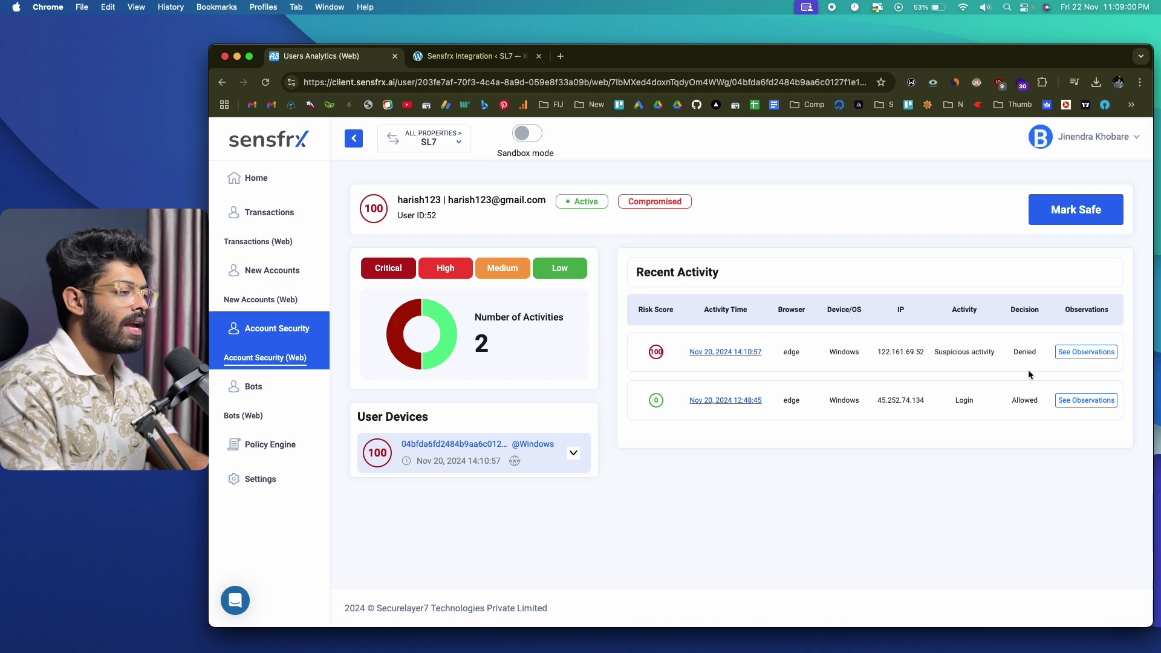
click(1075, 353)
drag(639, 184, 692, 244)
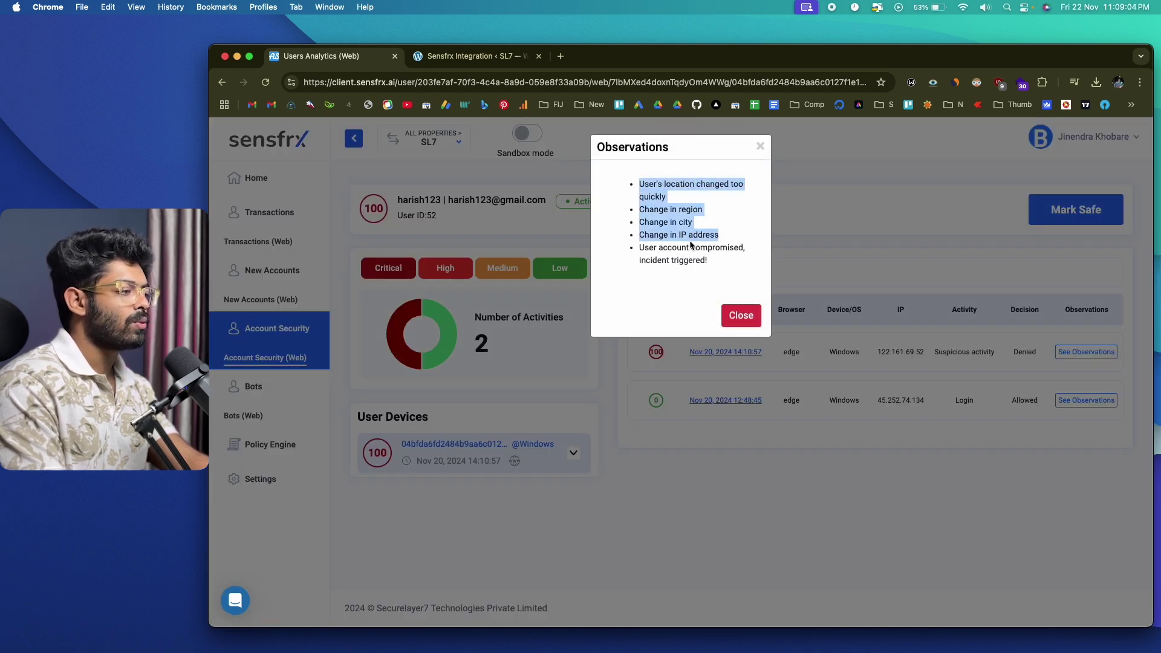
click(717, 266)
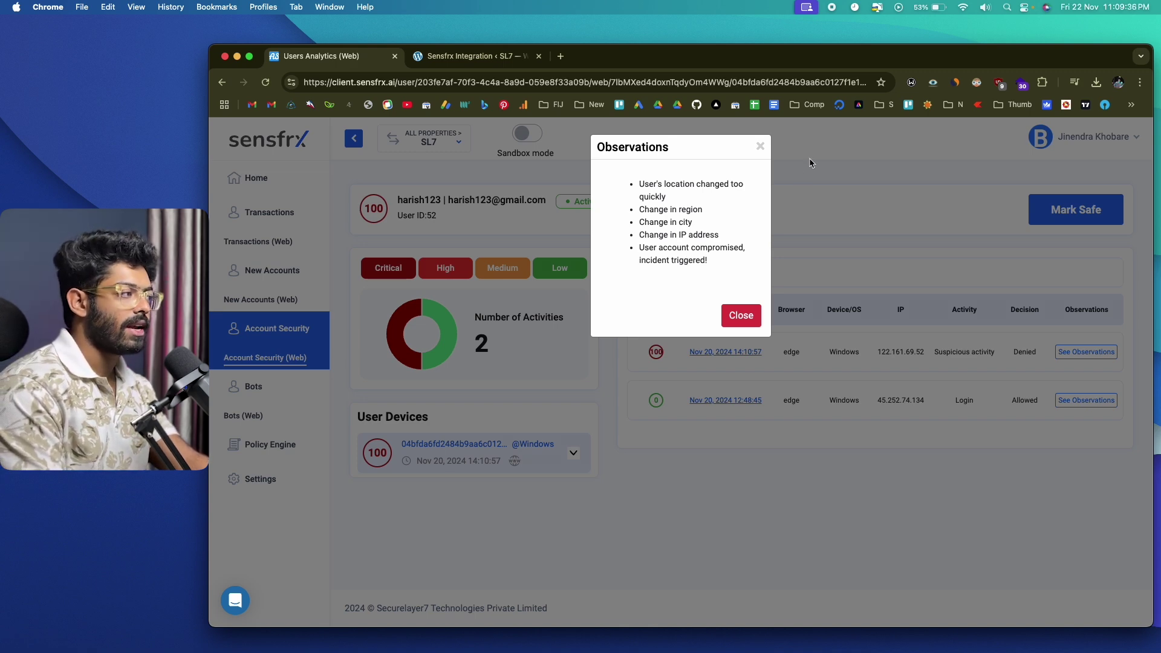
Step: Reread the observations for the user's denied suspicious activity, close them, and return to the home dashboard
click(760, 147)
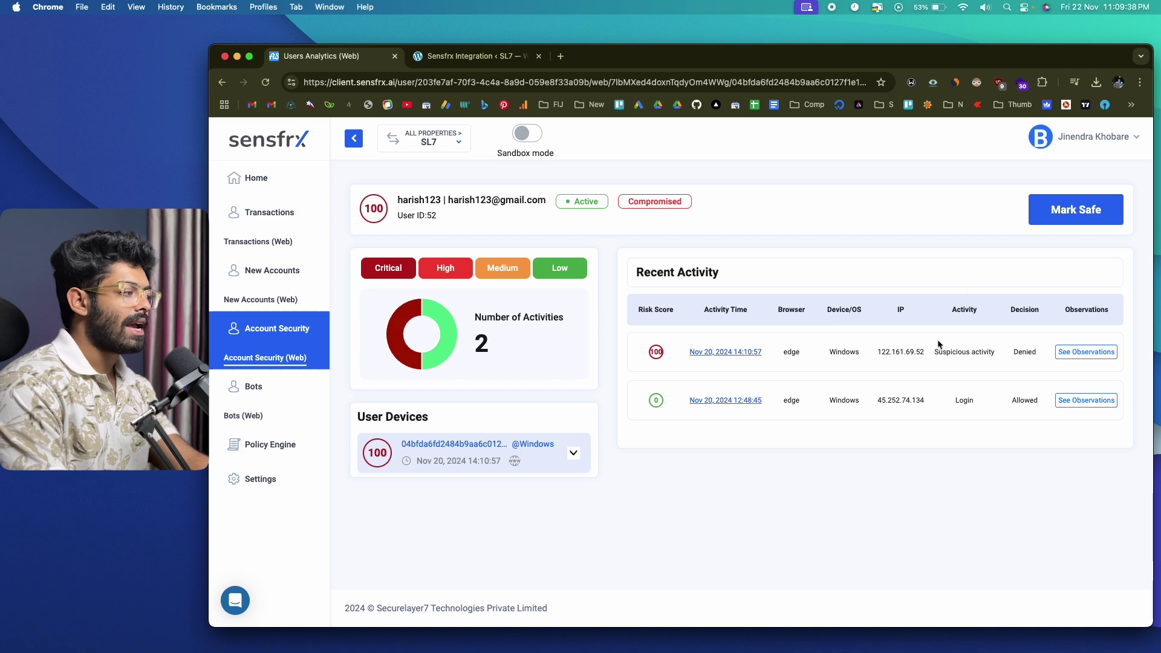
click(1080, 352)
click(739, 316)
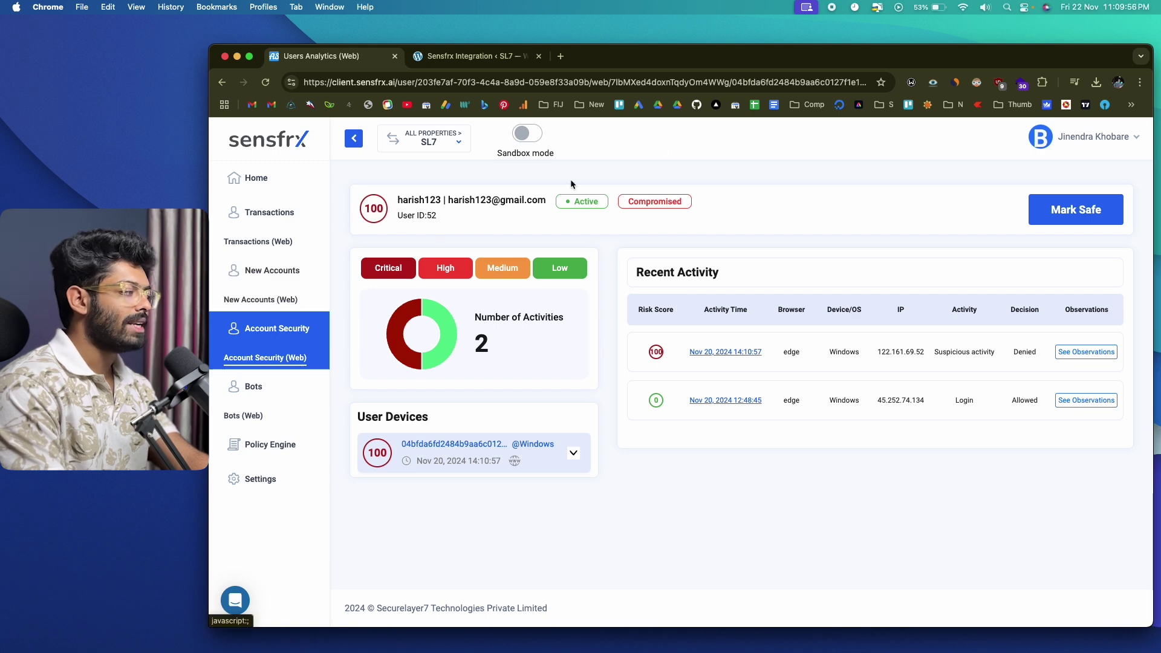
key(super+bracketleft)
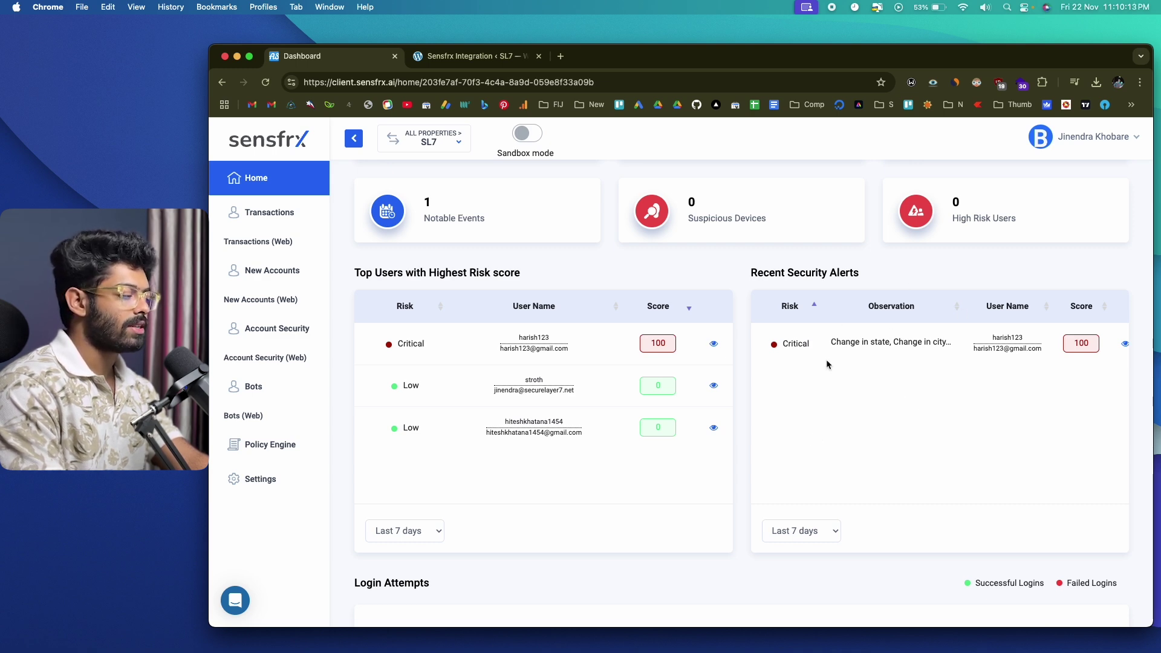
Step: Examine the dashboard's Login Attempts, User Risk Analytics and user location charts, including the device breakdown for India
scroll(826, 360, down, 5)
scroll(415, 324, down, 3)
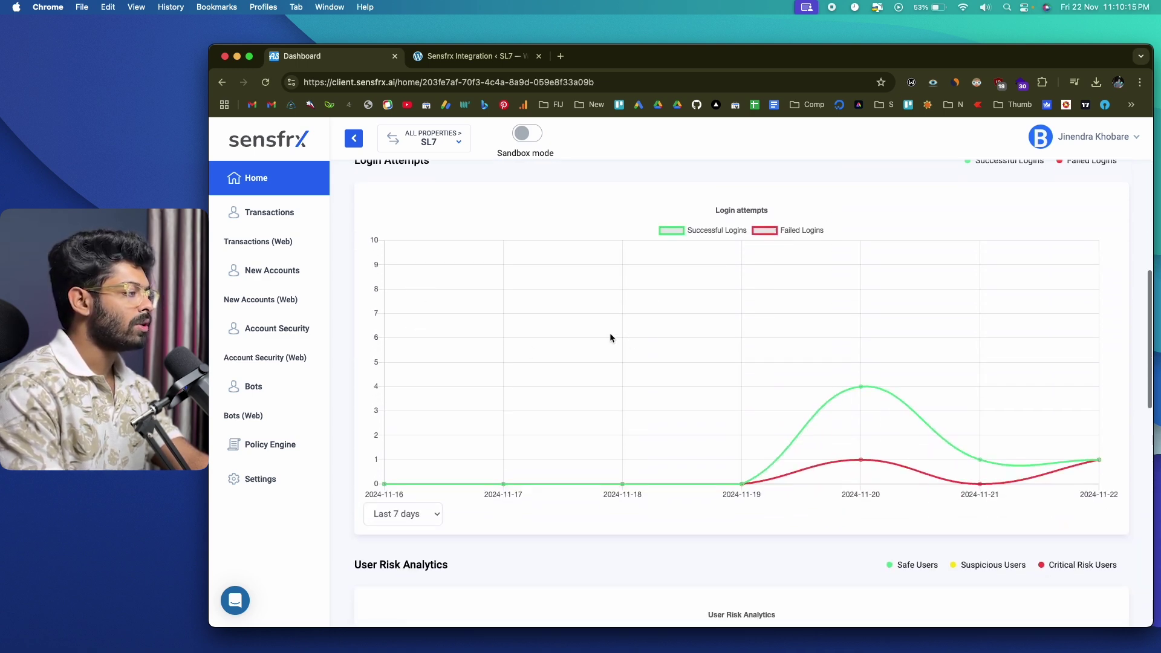
scroll(665, 333, up, 3)
scroll(724, 350, down, 2)
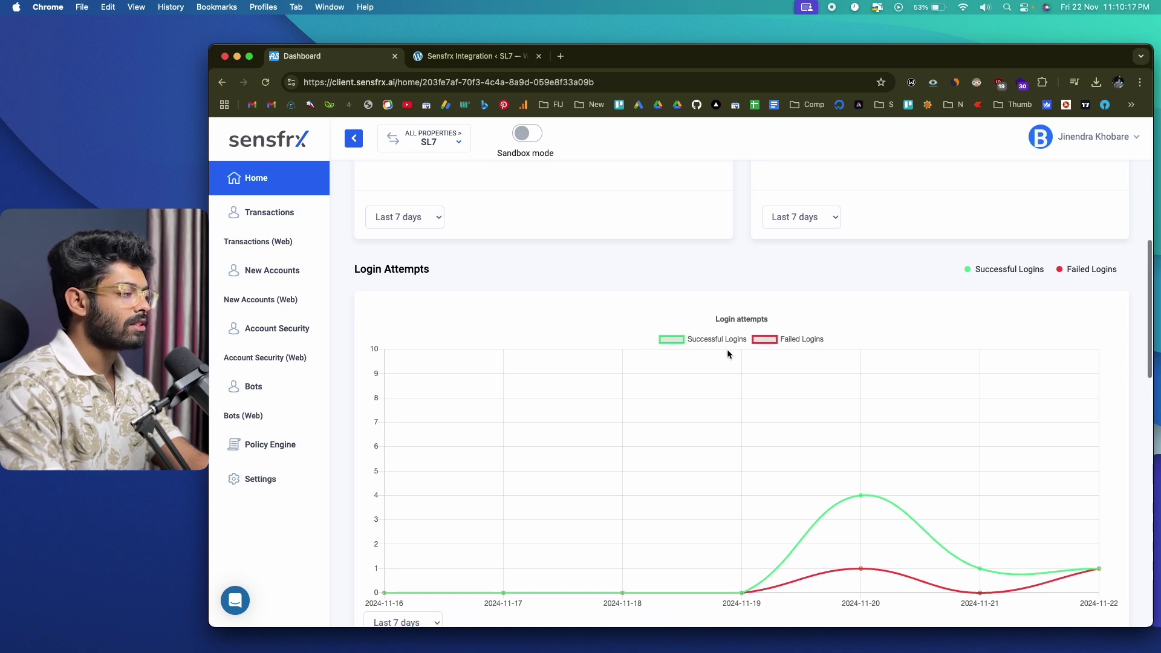
scroll(783, 434, down, 6)
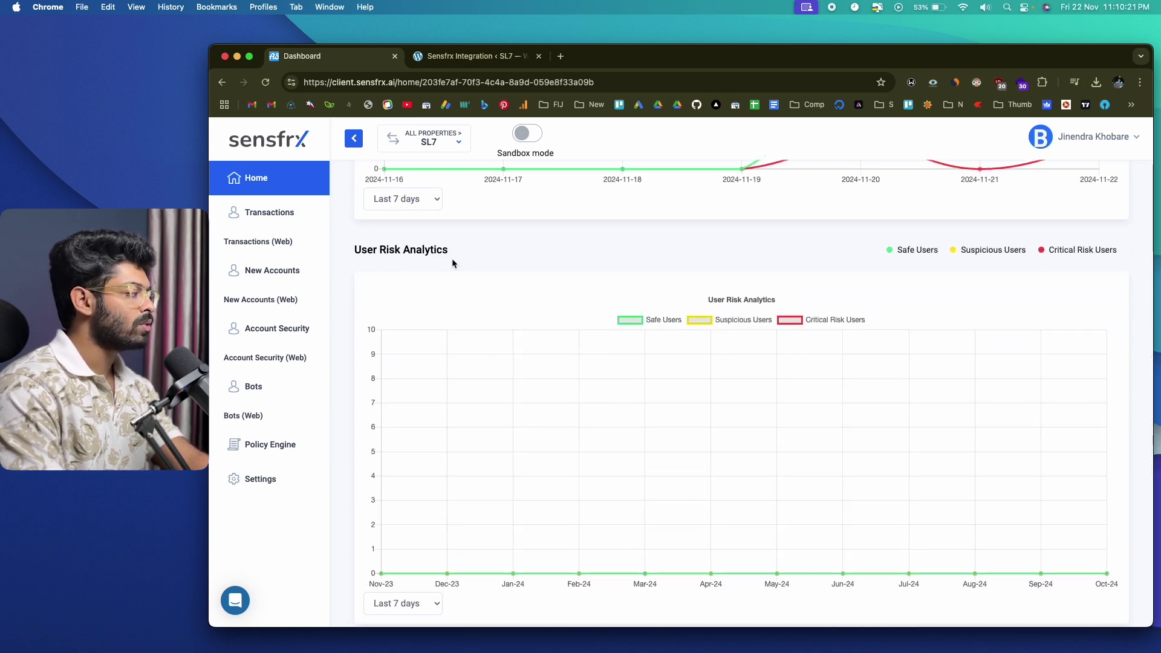
scroll(474, 274, down, 5)
scroll(476, 280, down, 2)
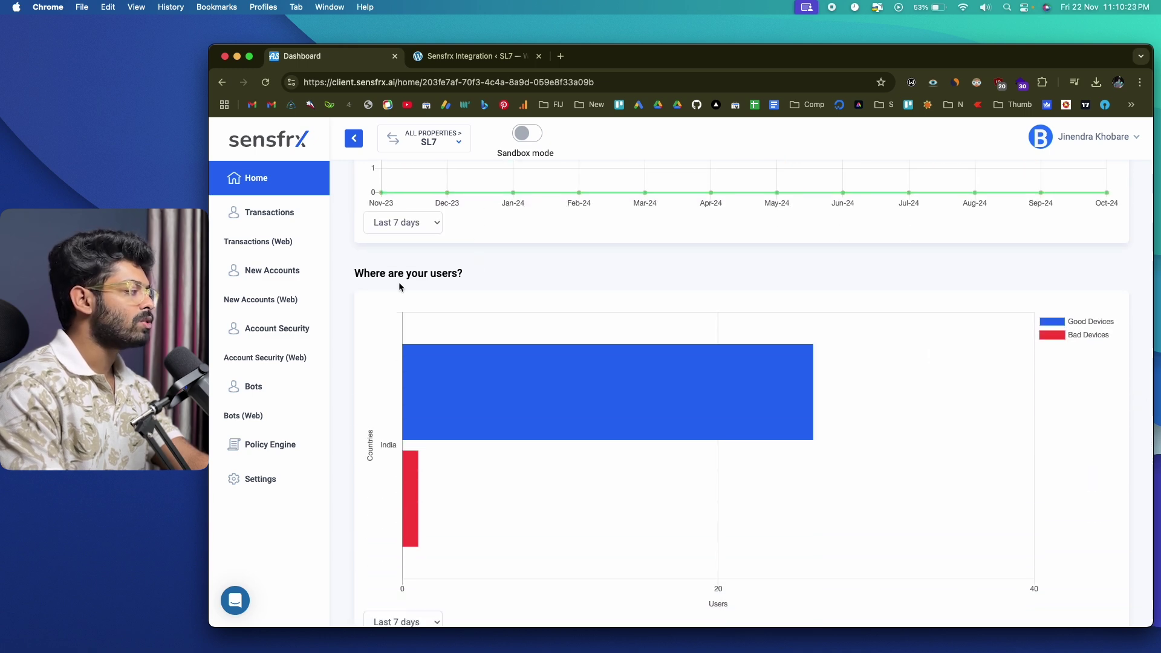
scroll(430, 283, down, 1)
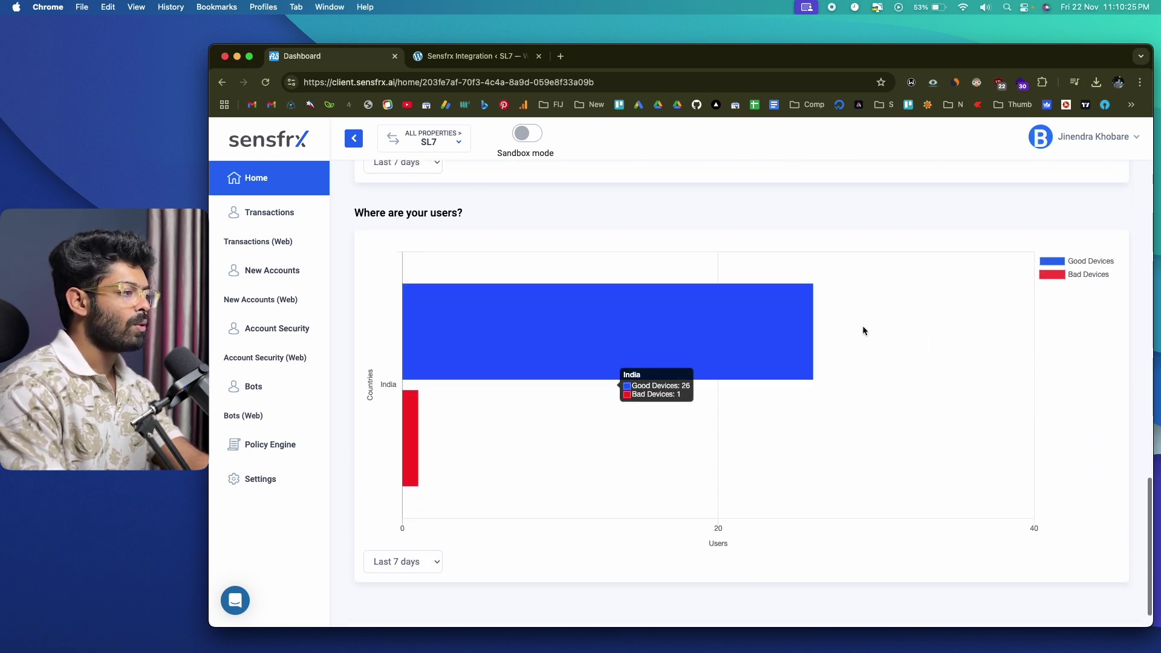
mouse_move(644, 375)
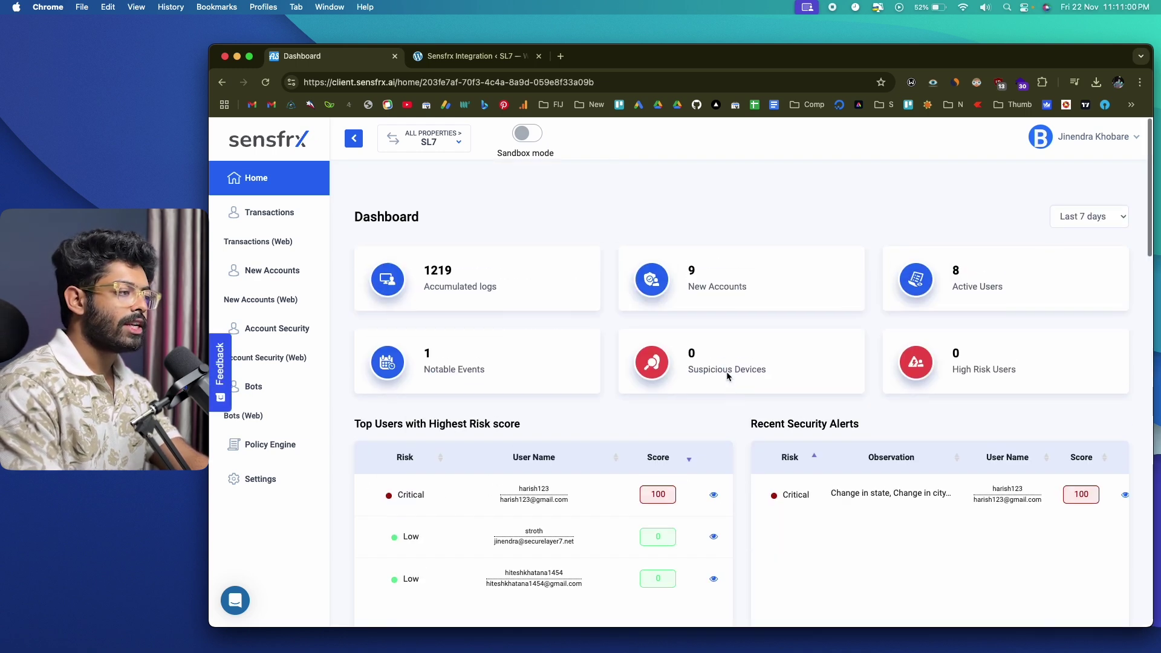
scroll(728, 377, down, 1)
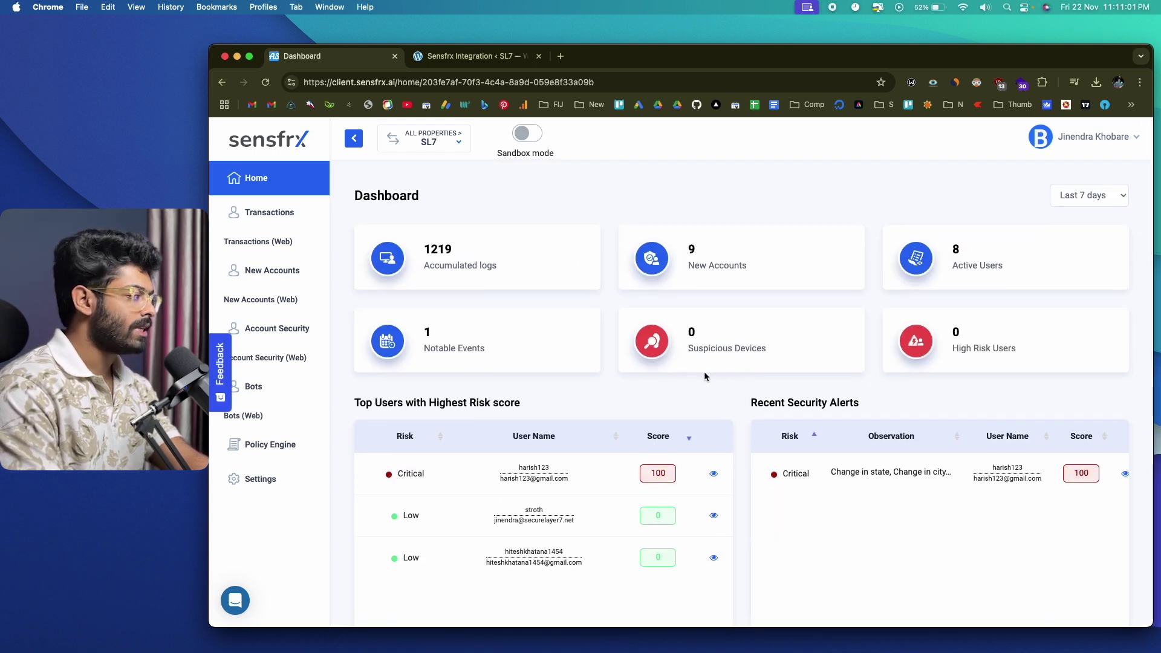
Step: Open the web transaction fraud analytics and view the Top 5 breakdowns by OS, IP and location
click(252, 244)
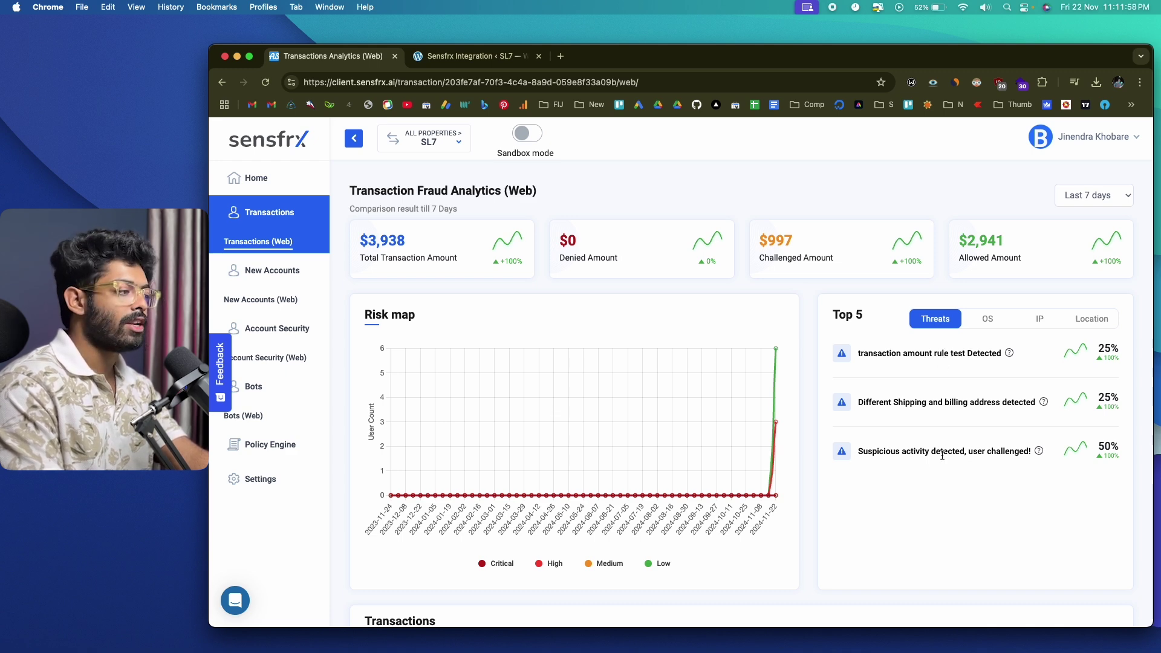
click(988, 319)
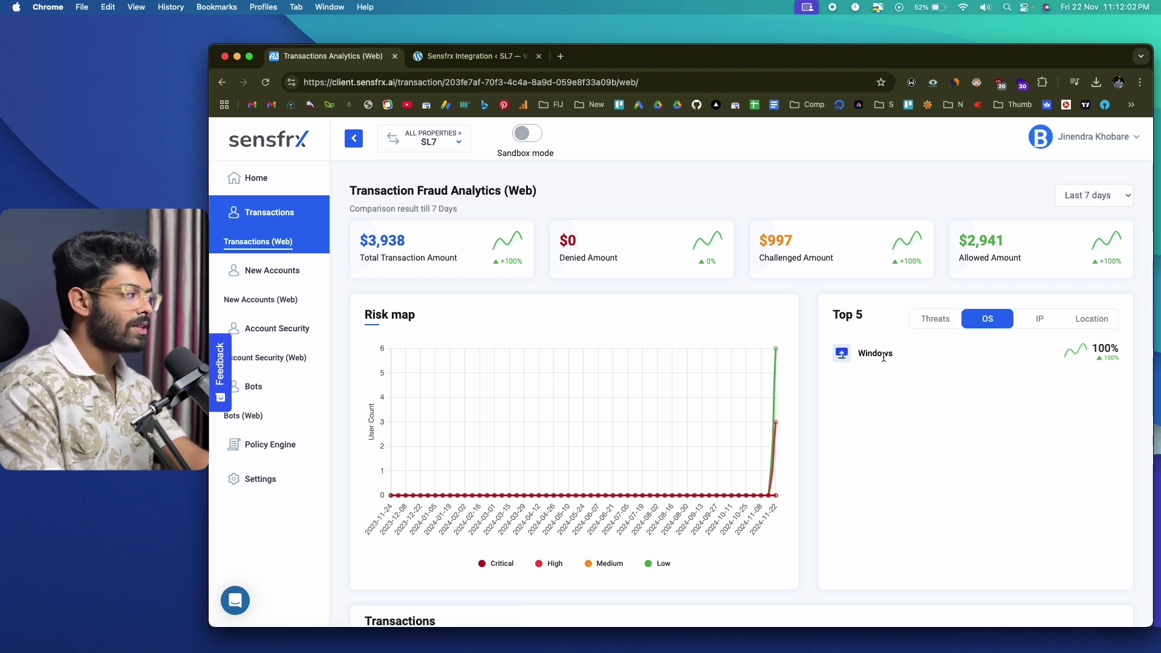
click(1038, 319)
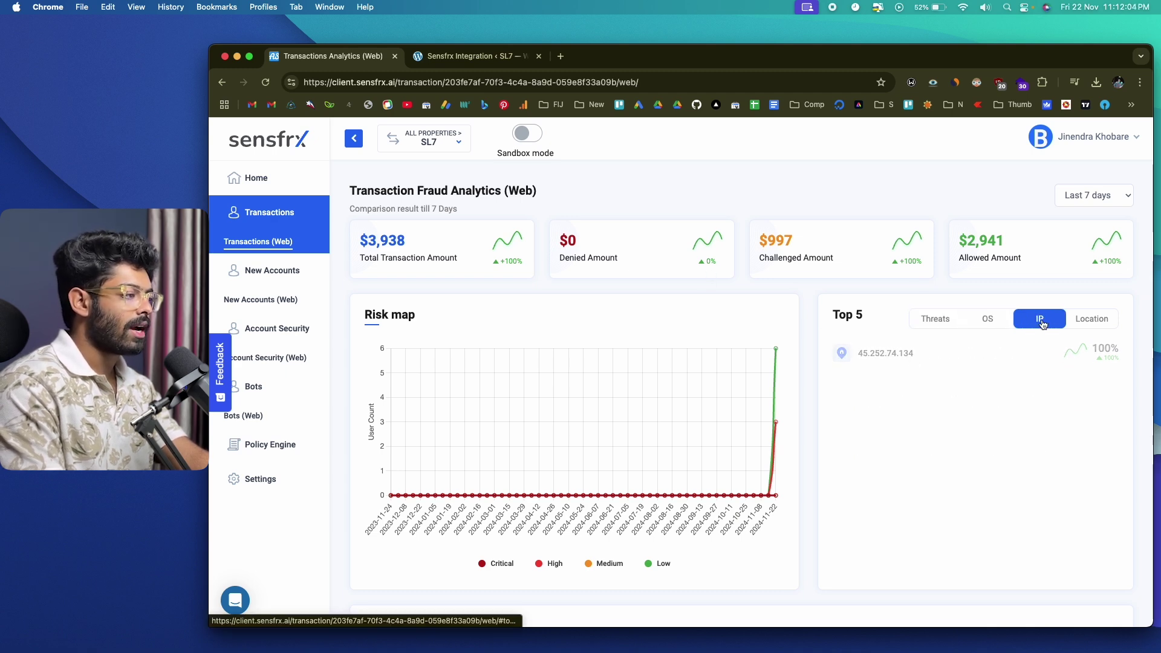
click(1091, 319)
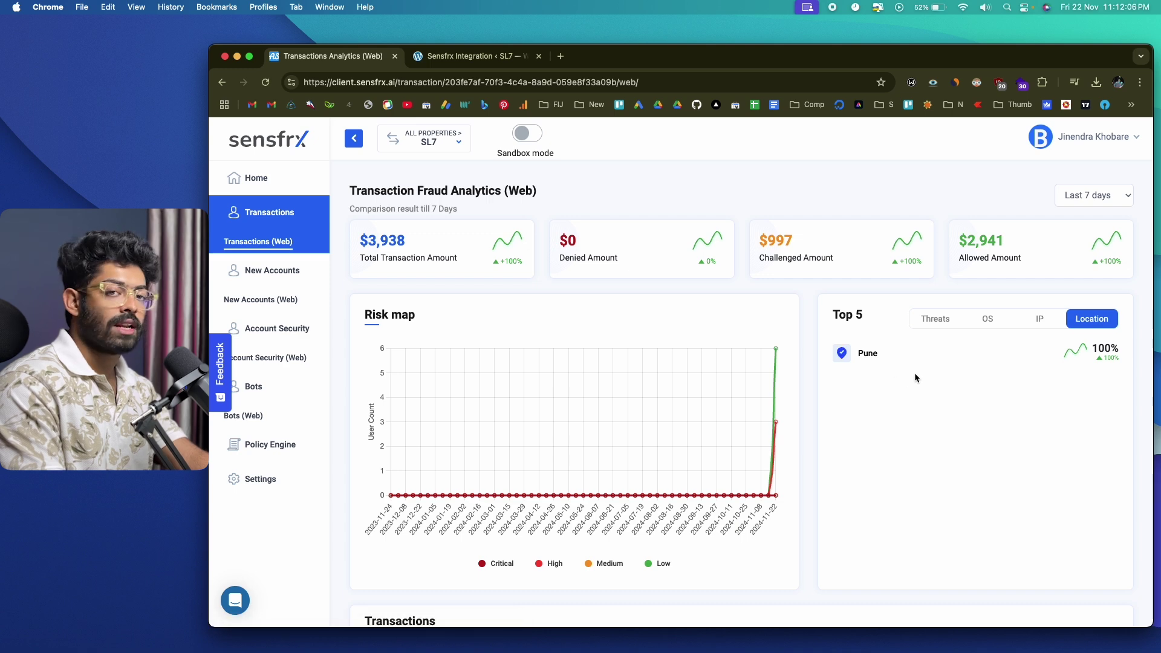
Step: Examine the web transactions list, comparing the risk scores, decisions, amounts and locations of challenged and allowed purchases
scroll(906, 372, down, 6)
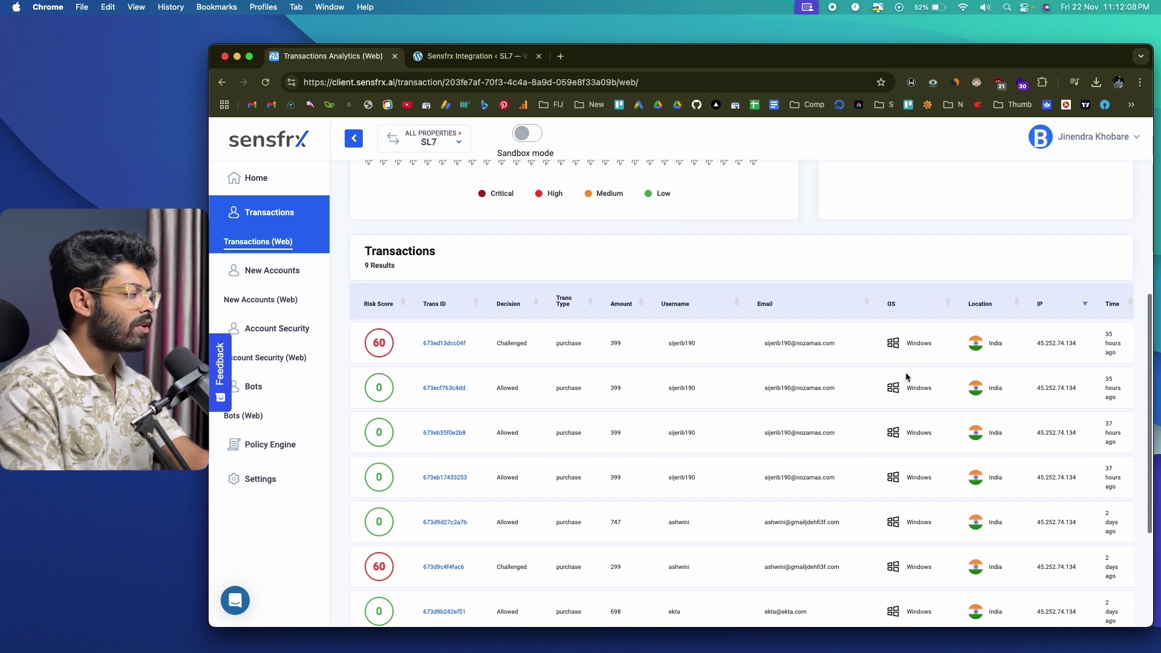
scroll(800, 322, down, 4)
scroll(575, 336, up, 2)
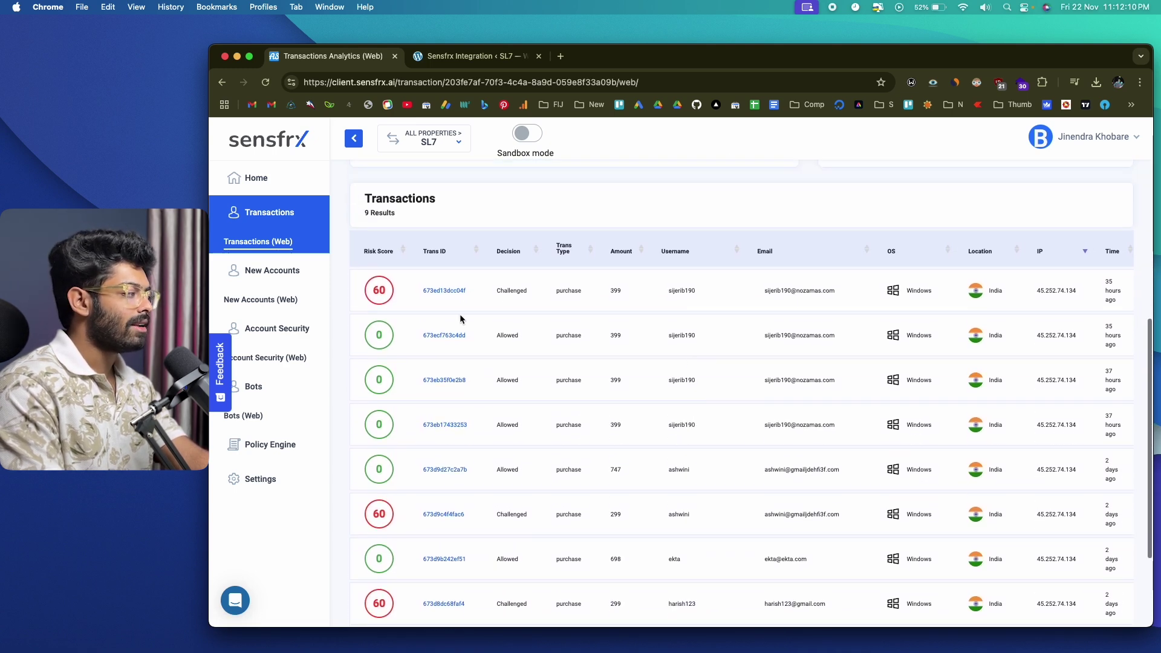
scroll(550, 301, down, 3)
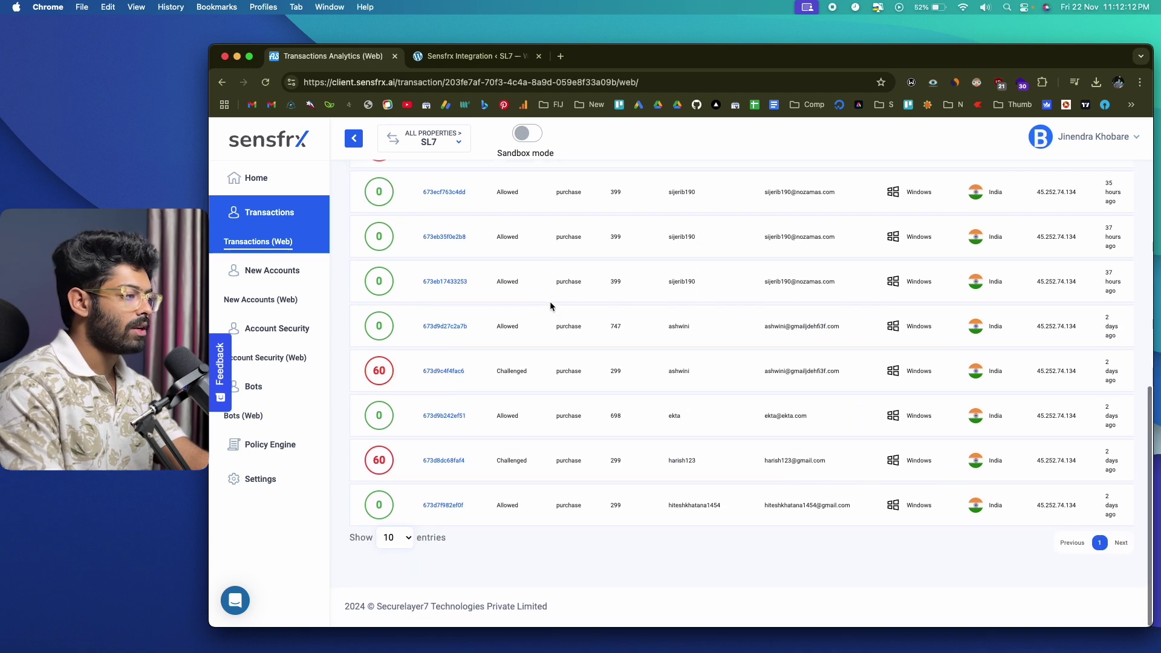
scroll(549, 301, up, 3)
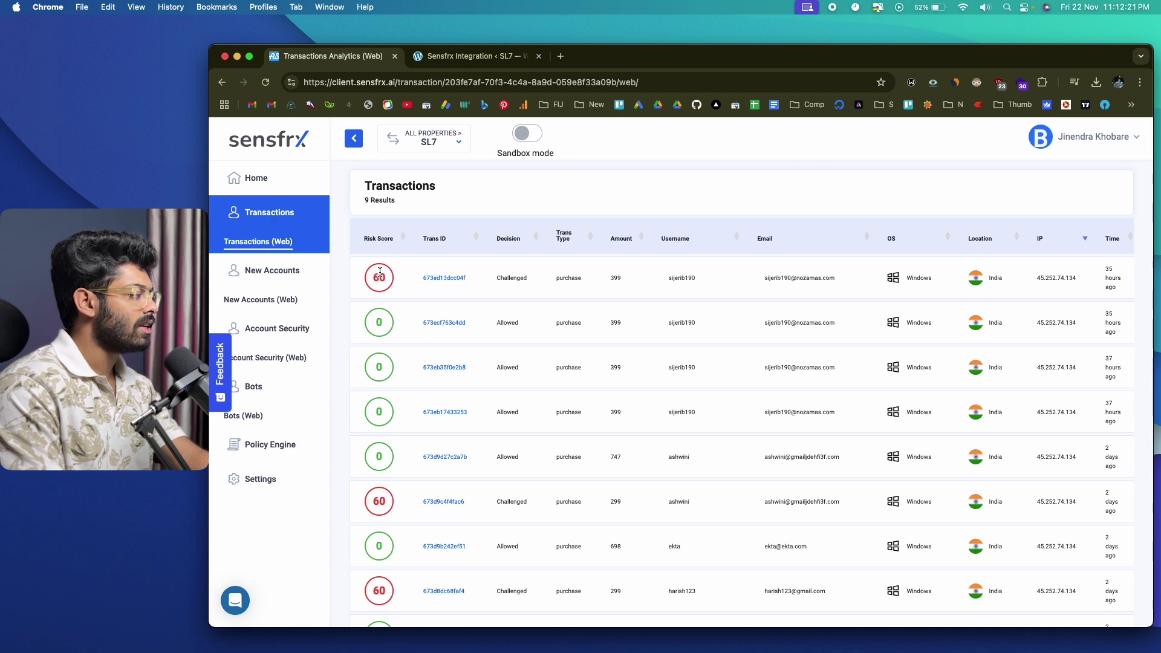
scroll(376, 402, down, 5)
scroll(375, 401, up, 10)
scroll(375, 401, down, 3)
scroll(375, 401, down, 2)
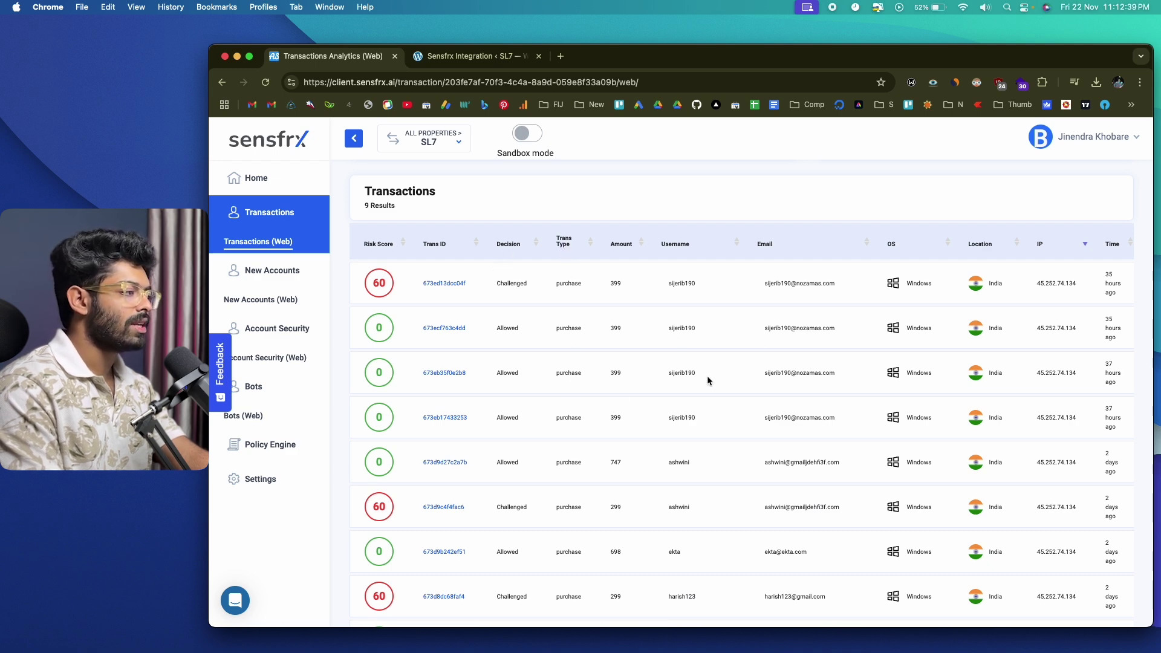
scroll(913, 333, right, 1)
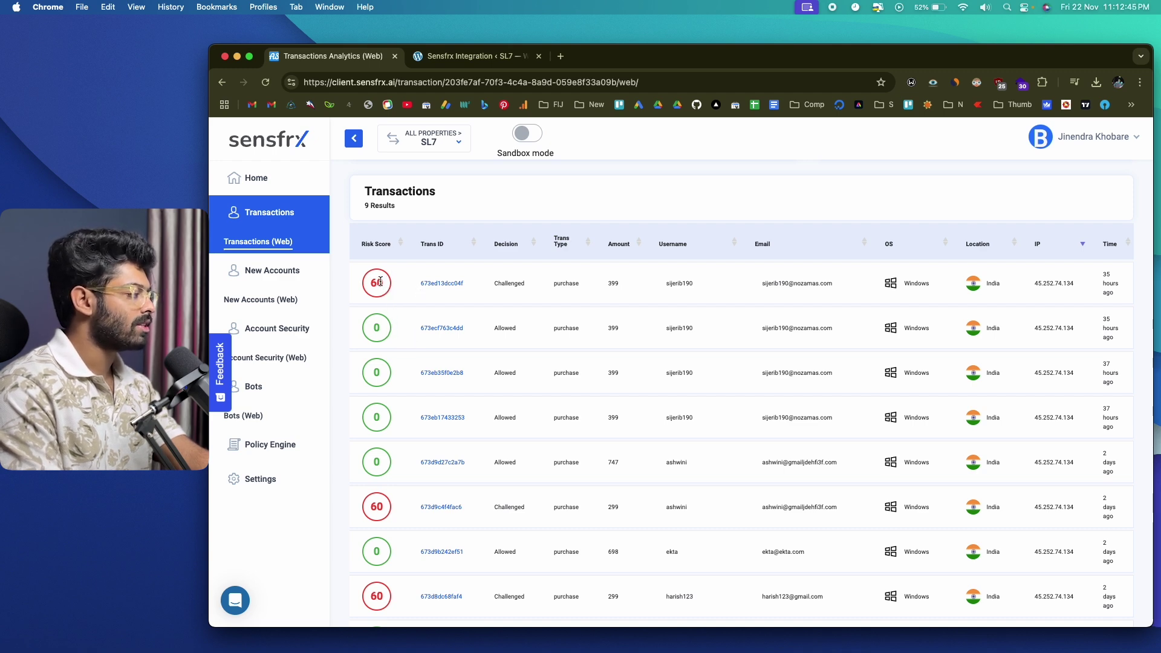
Step: Open the most recent challenged transaction and review its risk analysis, user, device, browser and location information
click(432, 284)
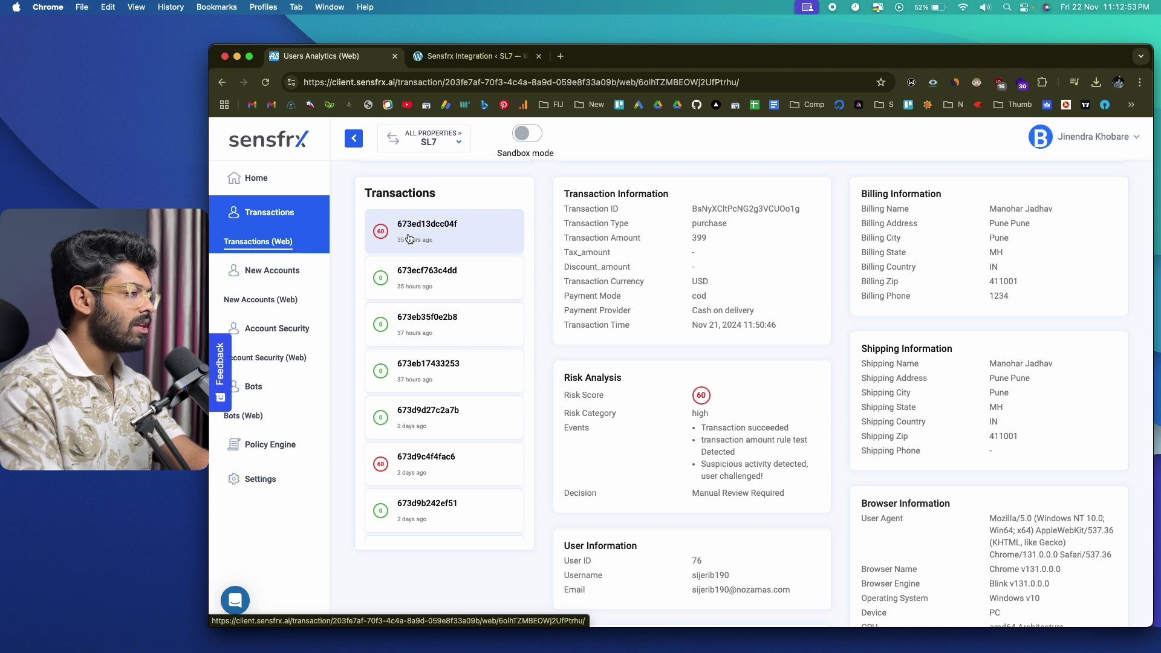
scroll(677, 249, down, 3)
scroll(676, 247, down, 1)
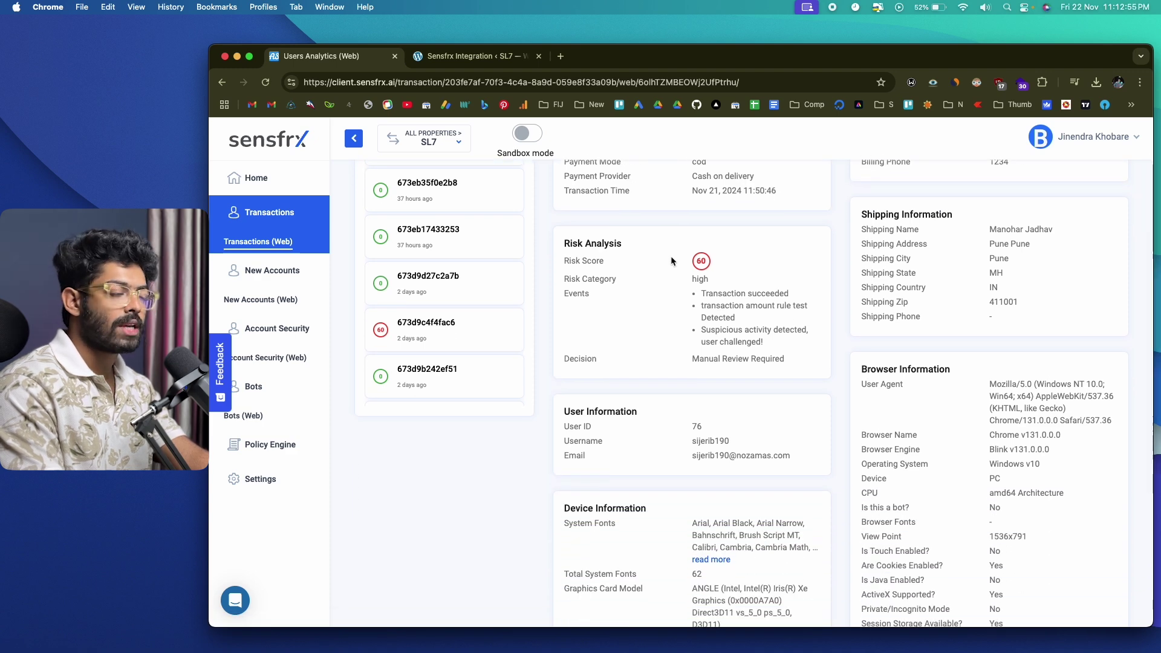
scroll(618, 346, up, 1)
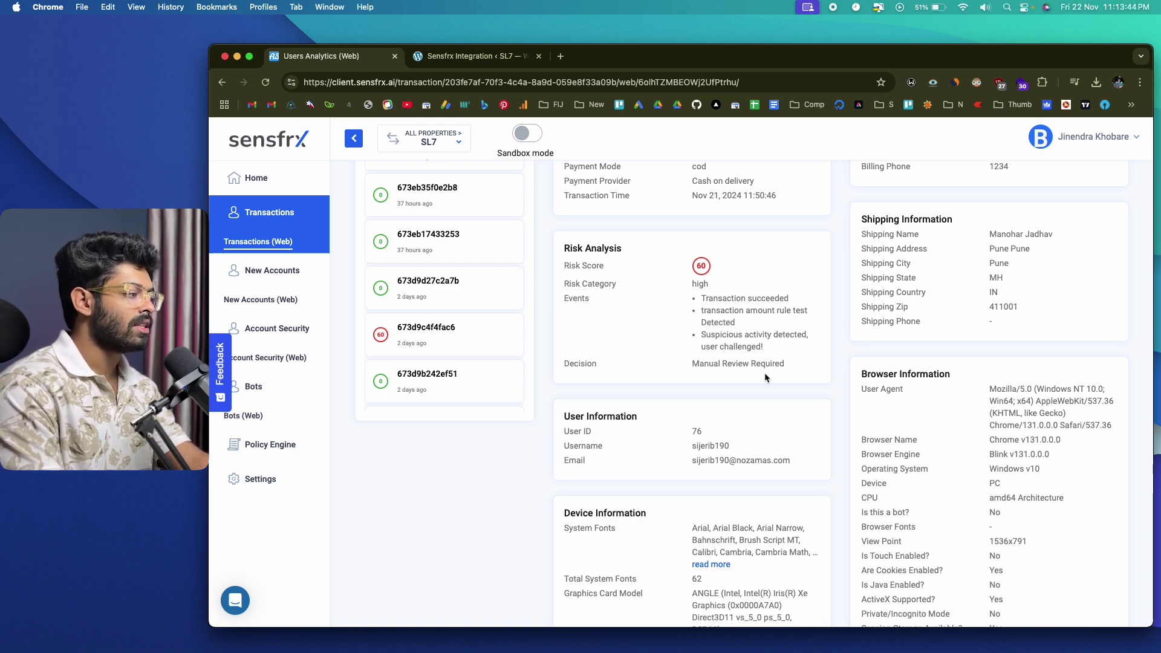
scroll(765, 377, down, 3)
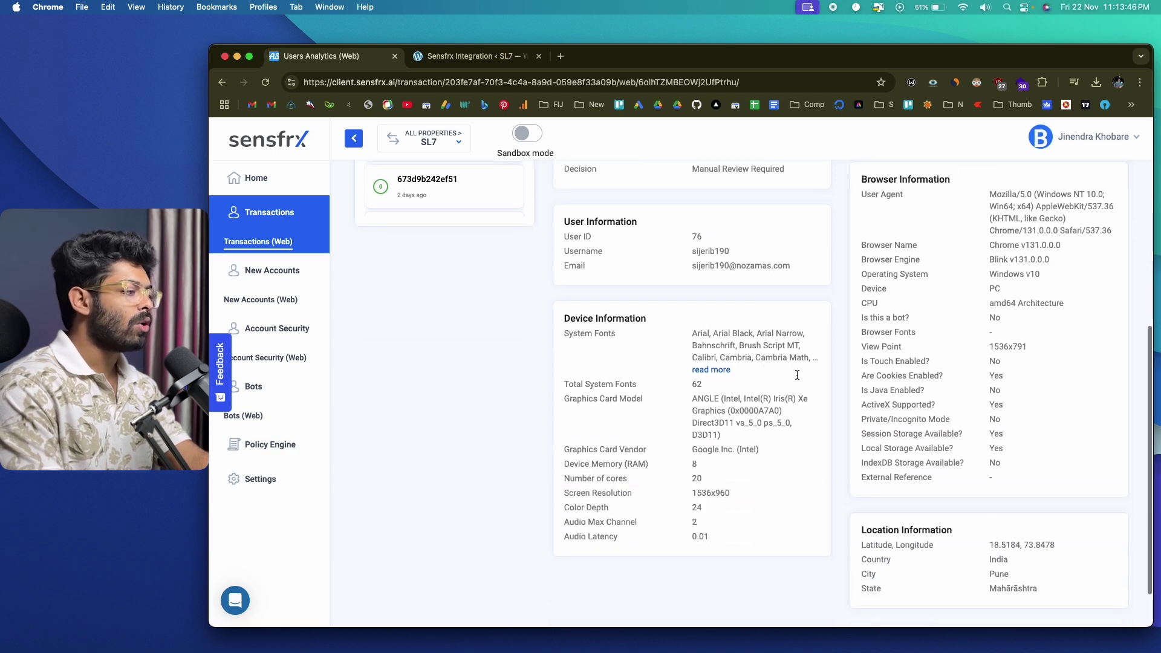
scroll(826, 382, down, 1)
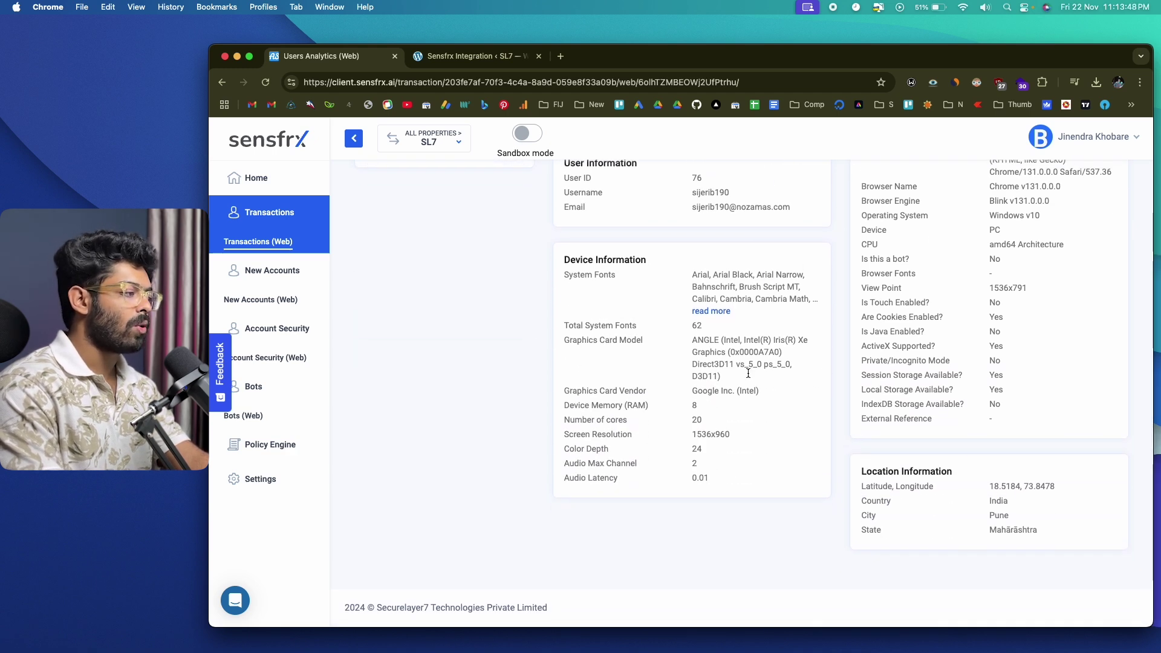
scroll(823, 433, up, 5)
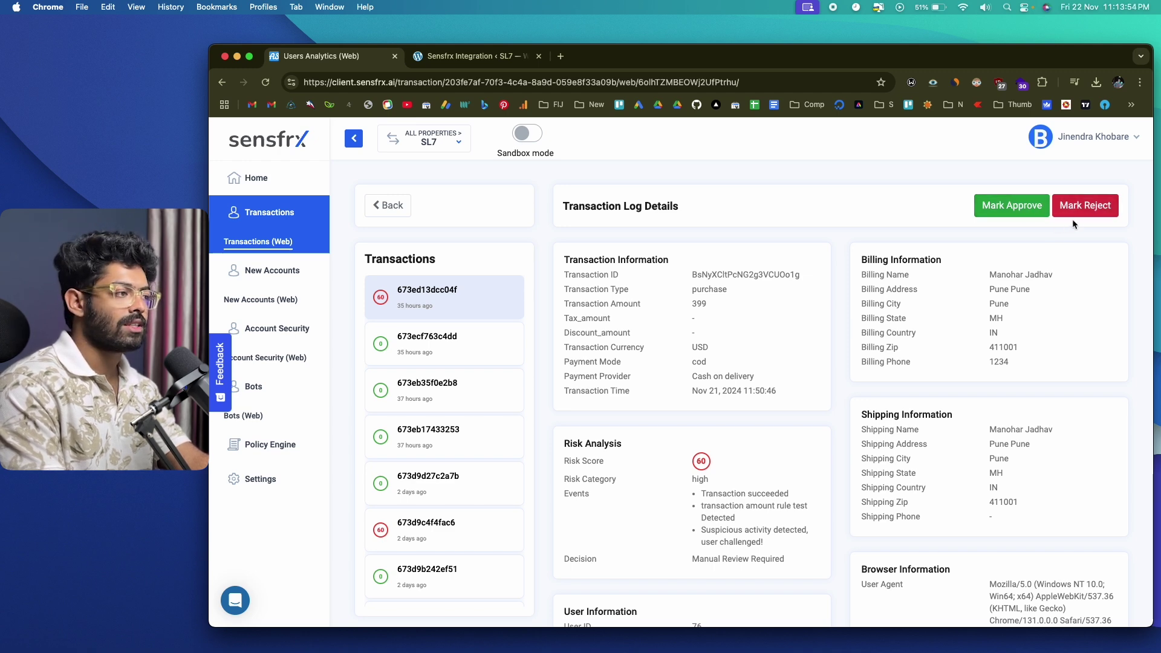
Step: Go back to the transactions list and open the details of the allowed 698 purchase
click(390, 212)
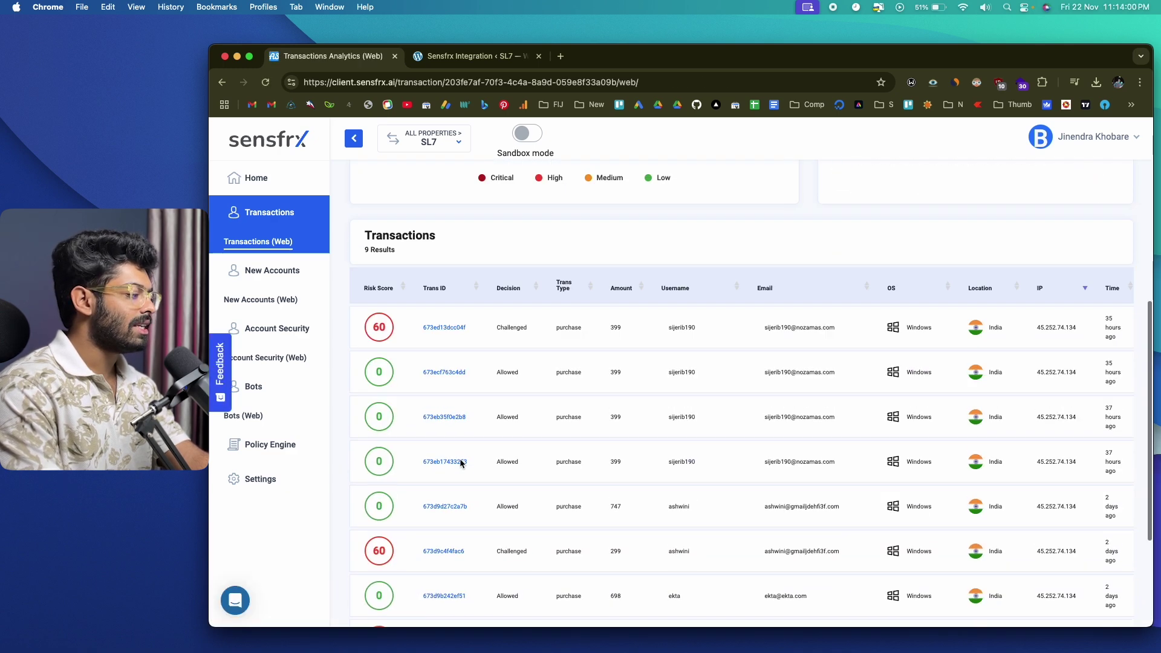
scroll(461, 463, down, 5)
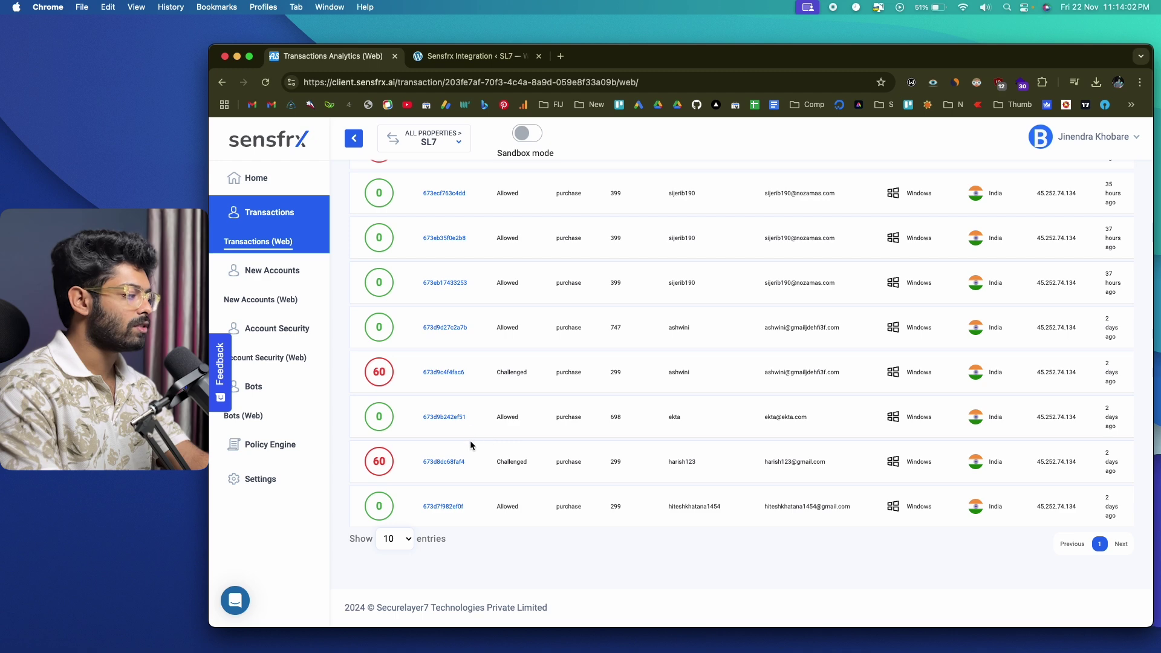
click(440, 418)
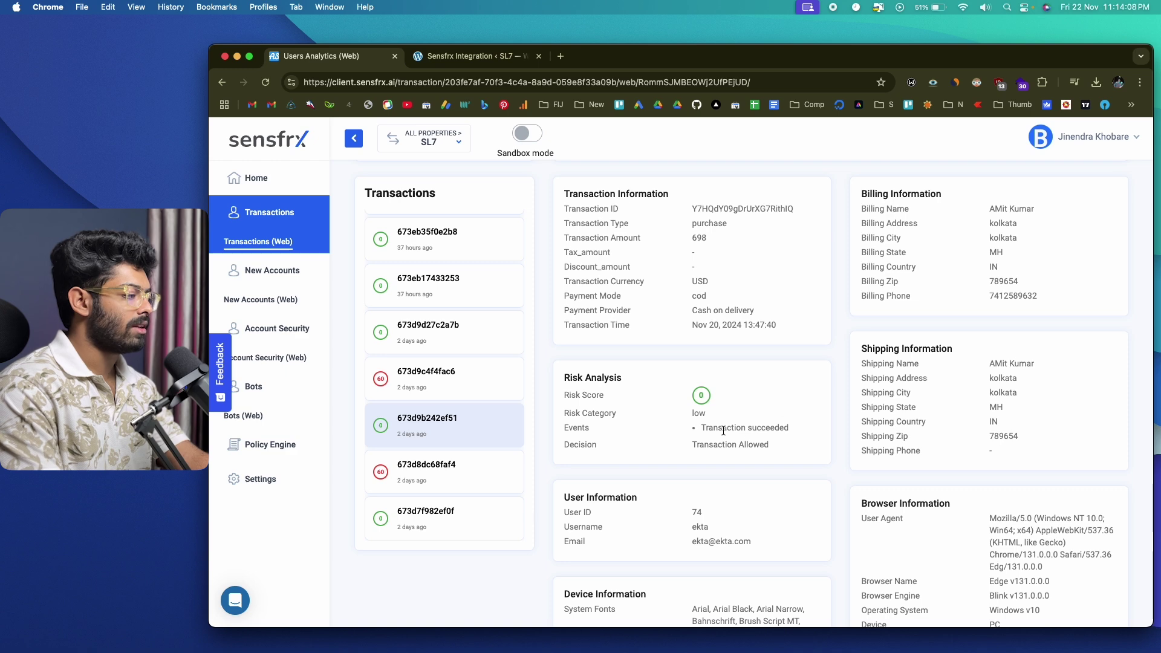
Step: Open the web new account fraud analytics and examine its summary figures, top threats and list of new accounts
click(294, 286)
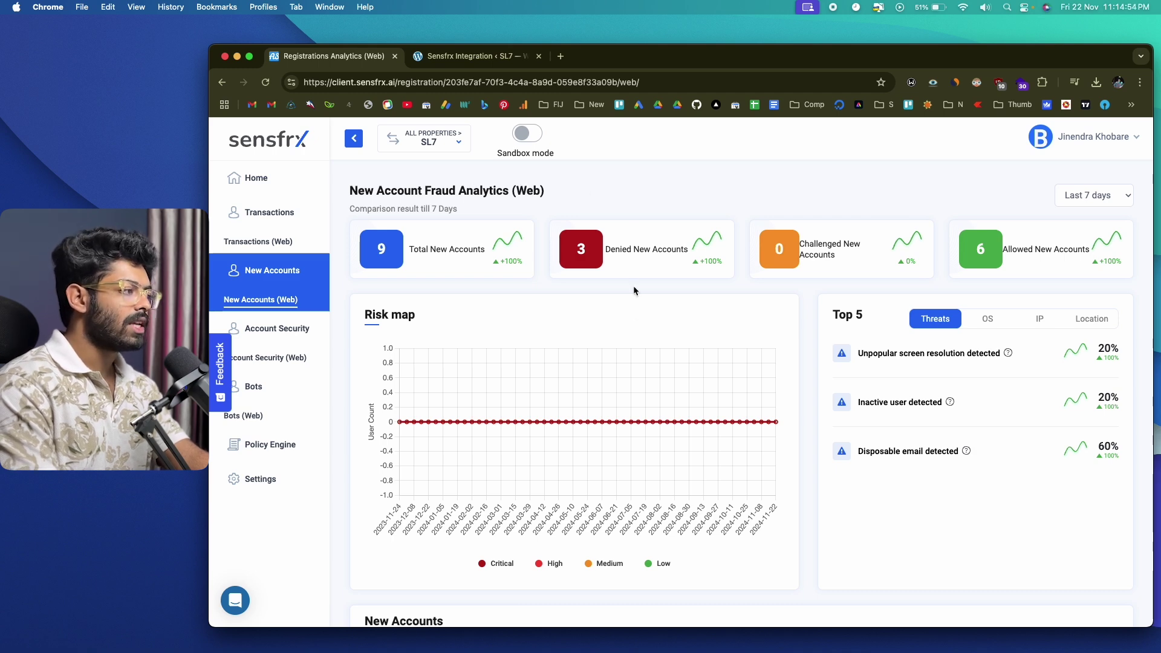
scroll(779, 256, down, 5)
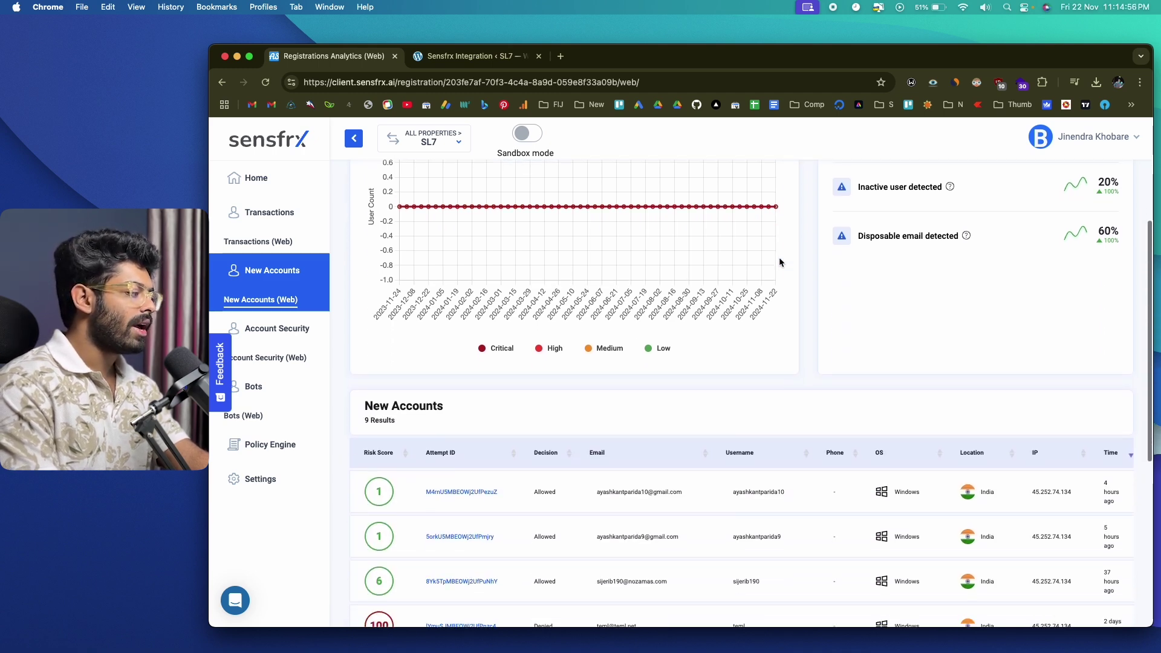
scroll(800, 385, down, 6)
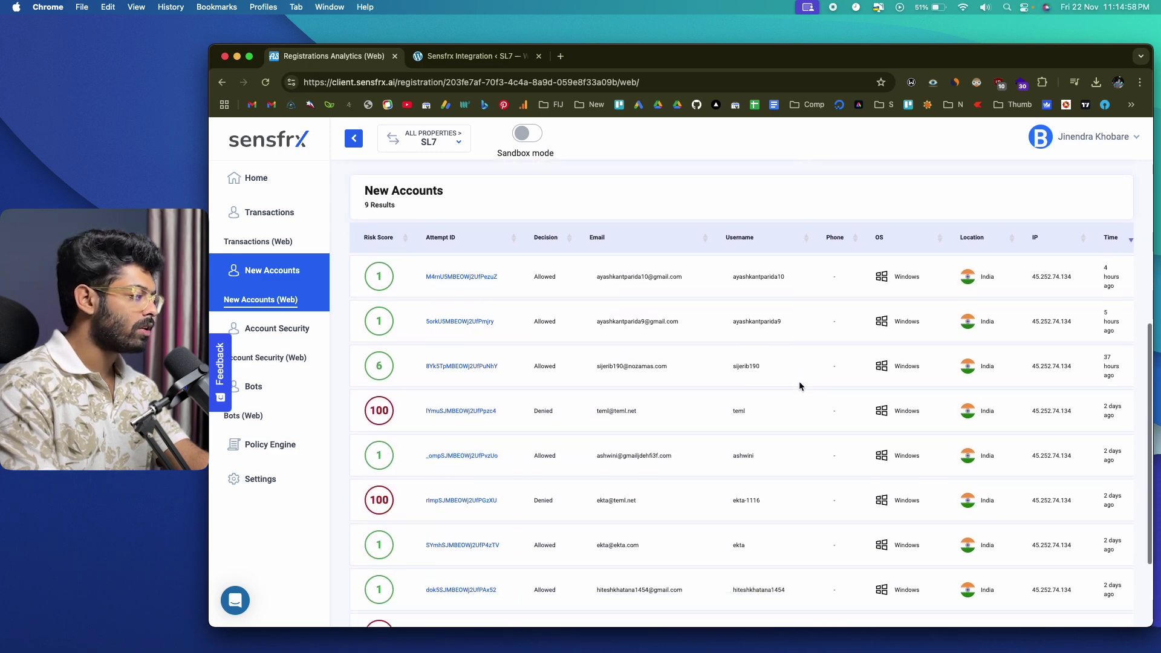
scroll(513, 363, up, 10)
scroll(513, 359, down, 6)
scroll(513, 365, down, 6)
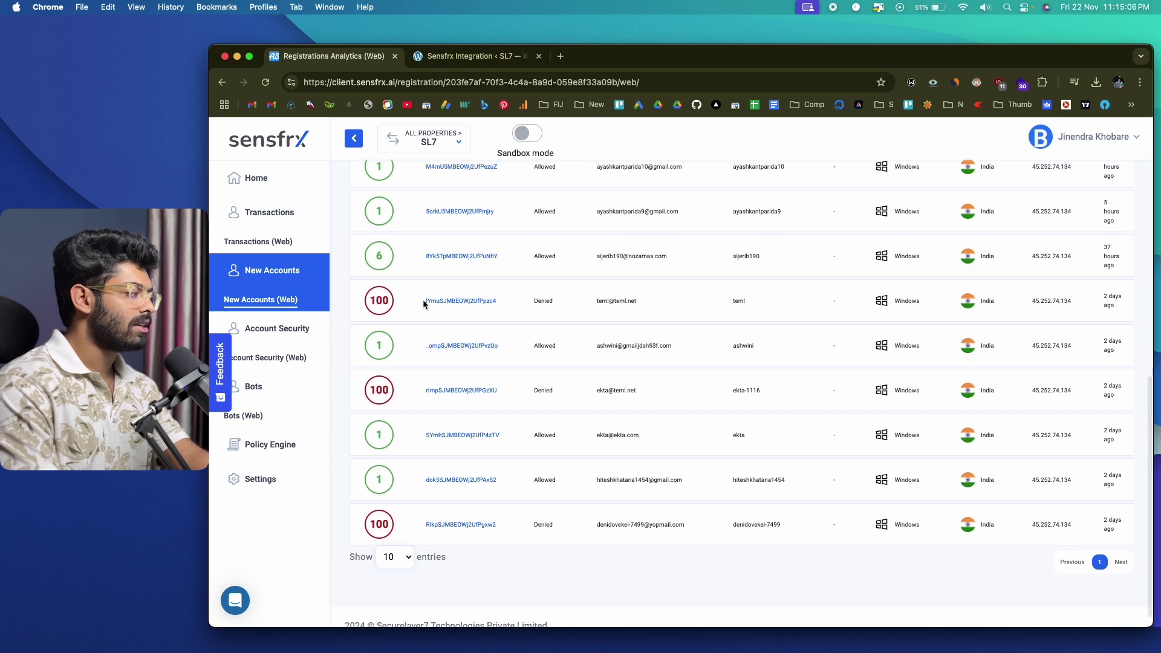
Step: Open the most recent denied new account registration and review its user information, risk analysis, device and browser details
click(448, 302)
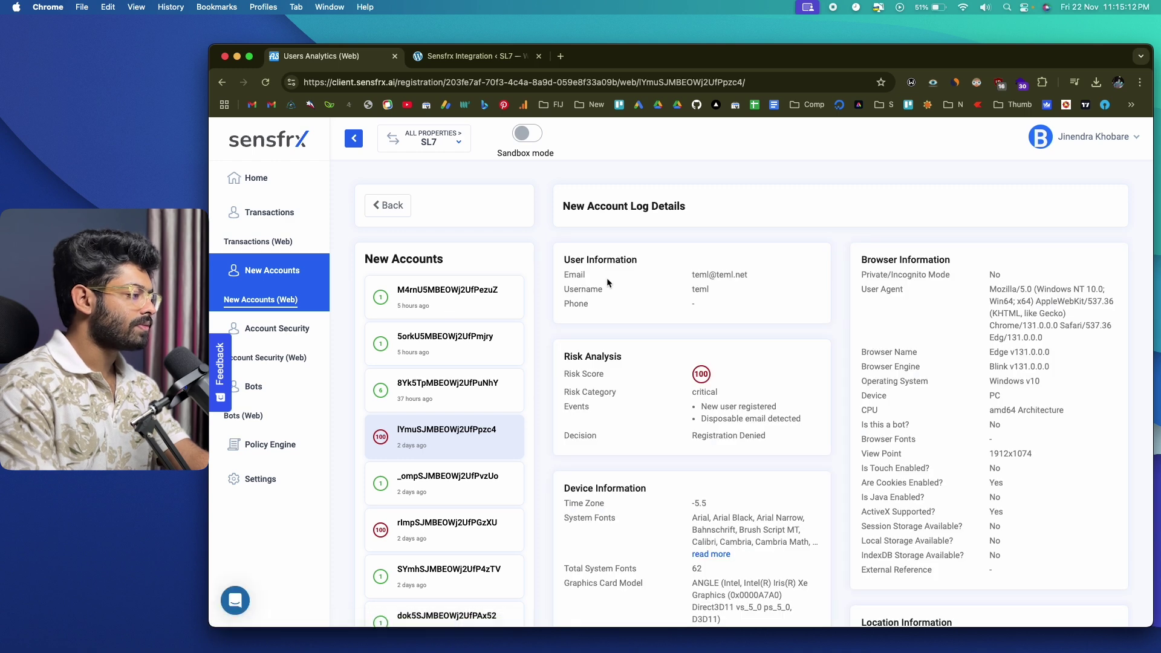
scroll(607, 282, down, 2)
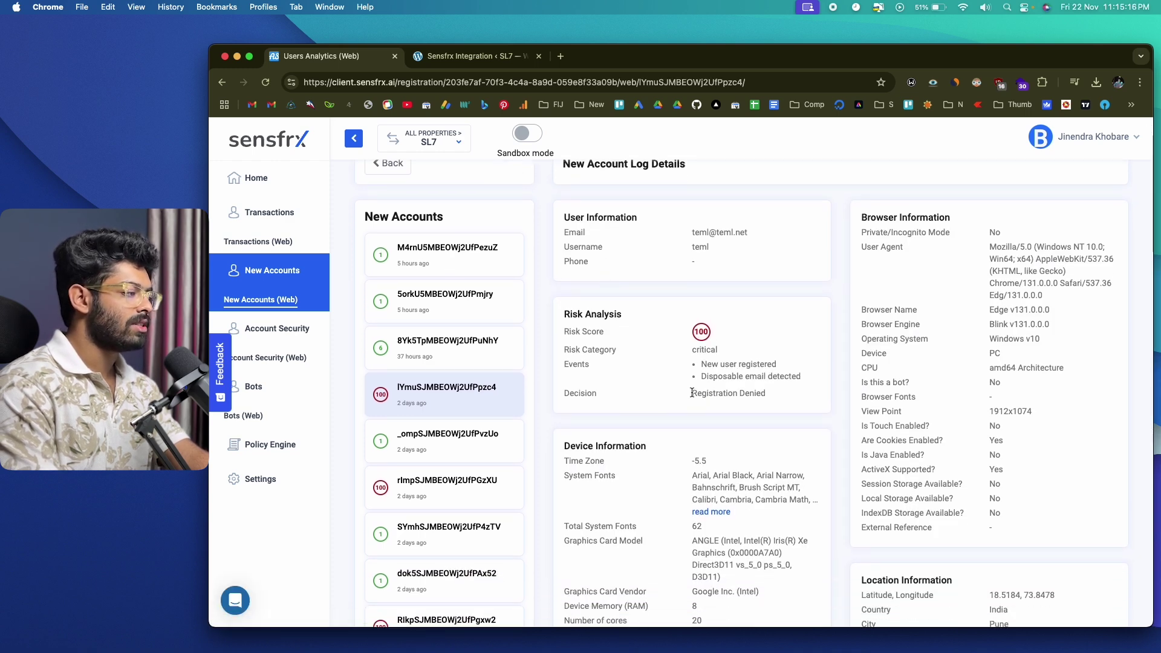
scroll(749, 338, up, 2)
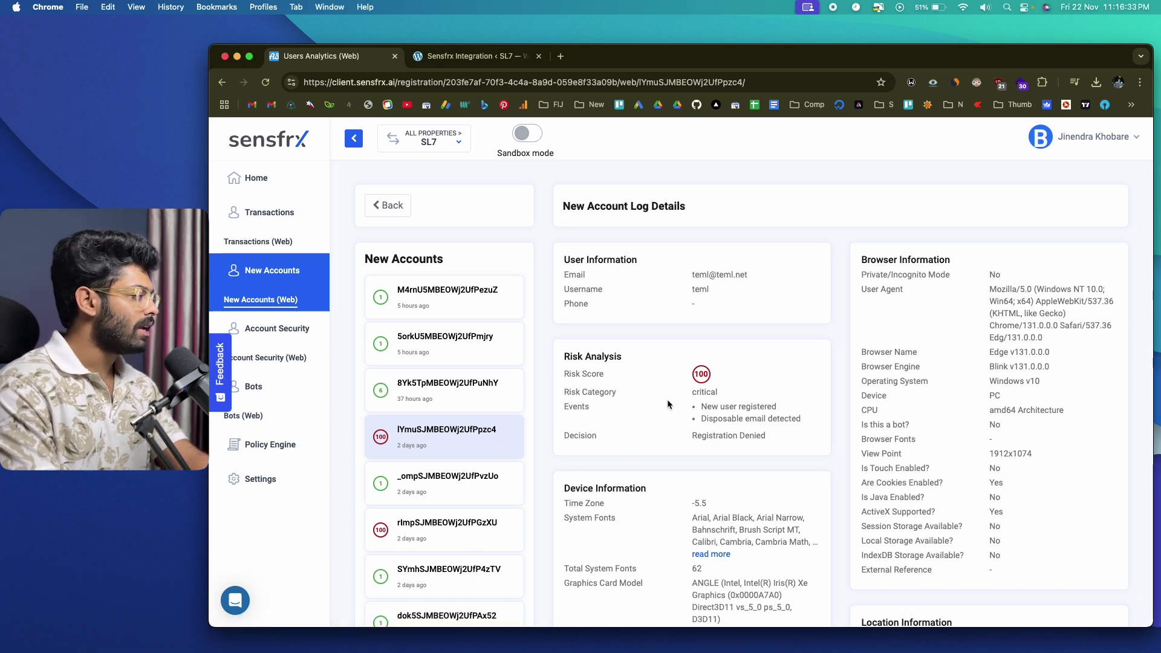
Step: View the web account security fraud analytics and open the profile of the user with risk score 100 from the user list
click(261, 358)
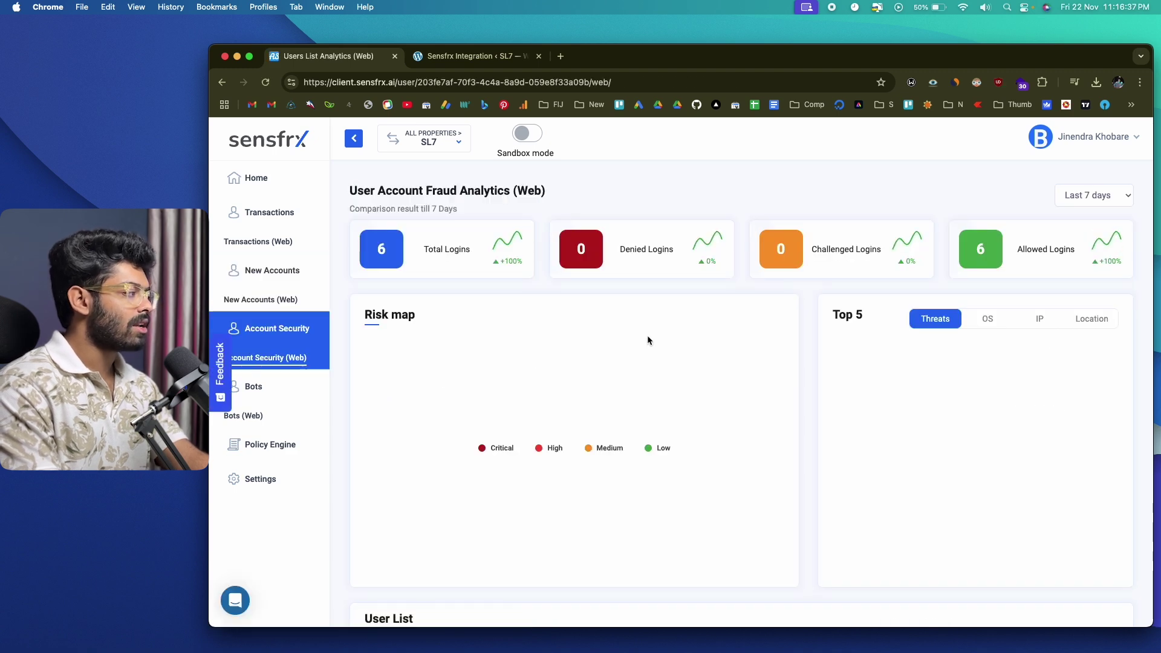
scroll(647, 341, down, 10)
scroll(647, 341, down, 3)
click(451, 398)
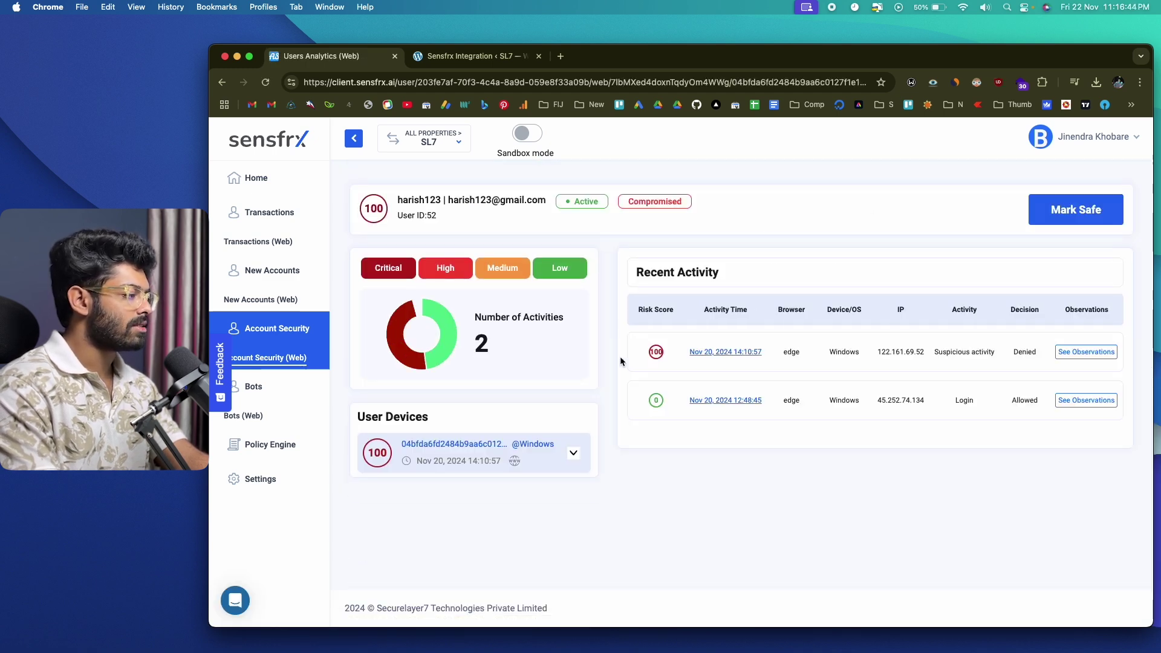
Step: Open the user's denied suspicious activity and review its risk events, decision, device, browser and location information
click(702, 354)
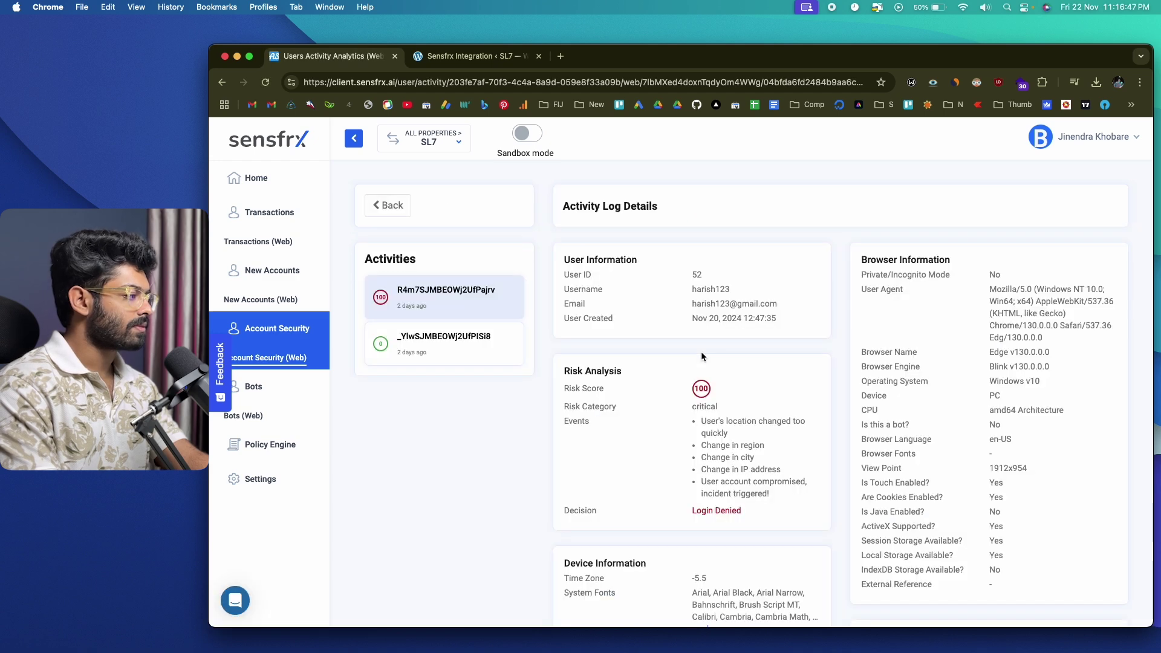
scroll(702, 357, down, 3)
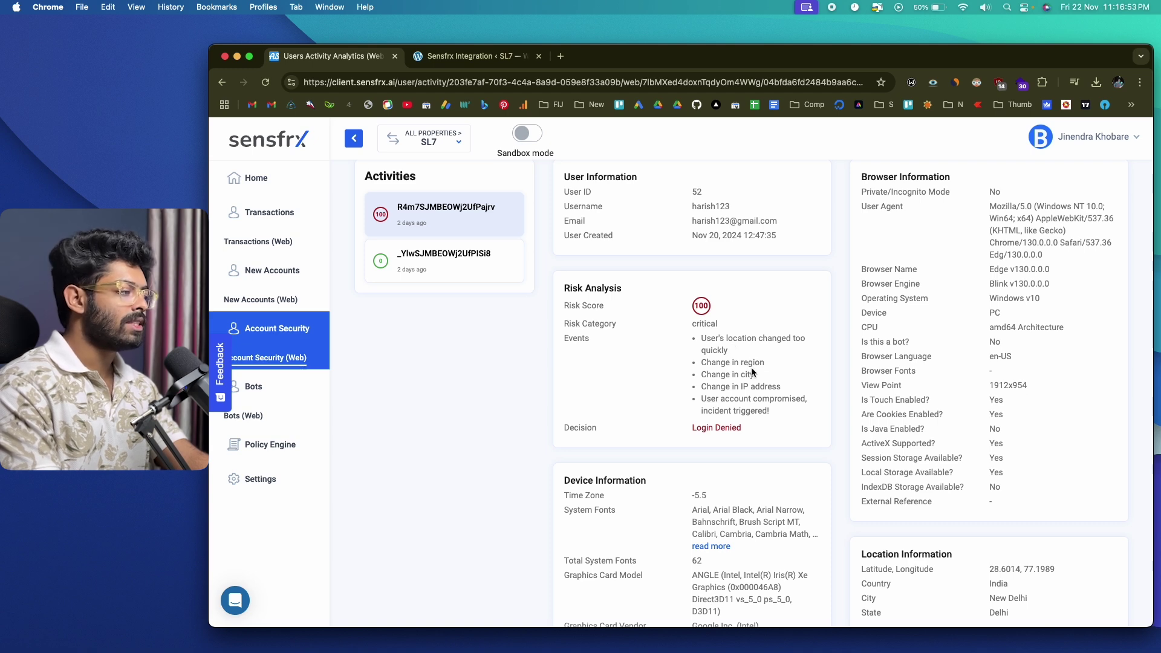
scroll(748, 382, up, 3)
scroll(748, 383, down, 3)
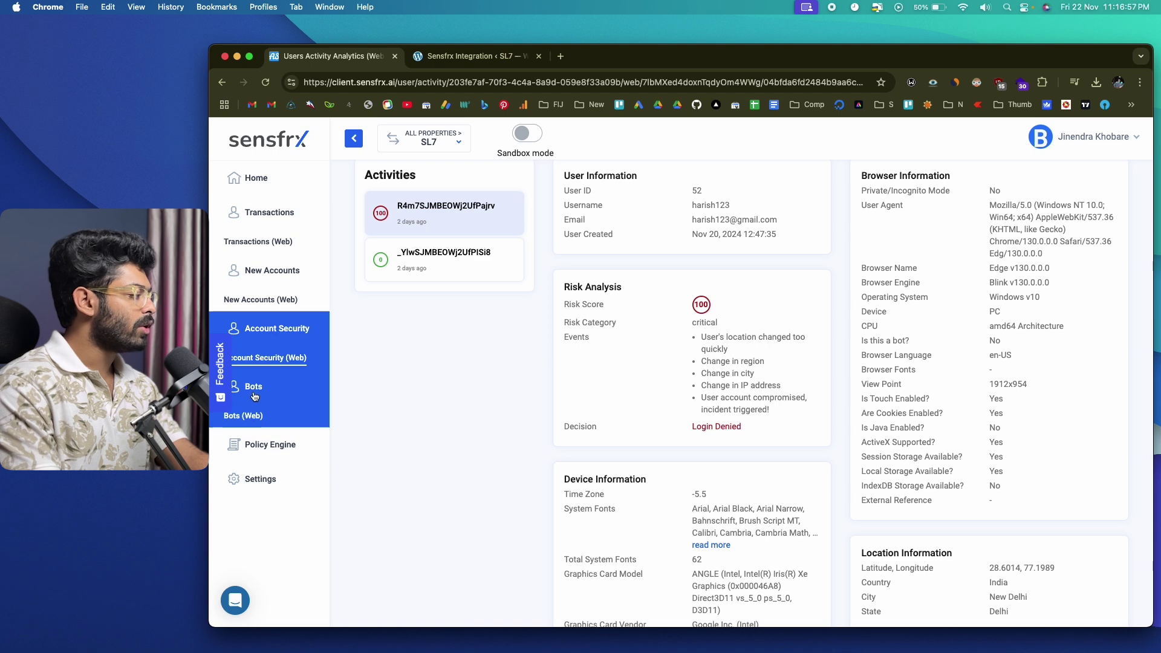
Step: Examine the web bot fraud analytics, including the risk map and bots list, and return to the home dashboard
click(245, 417)
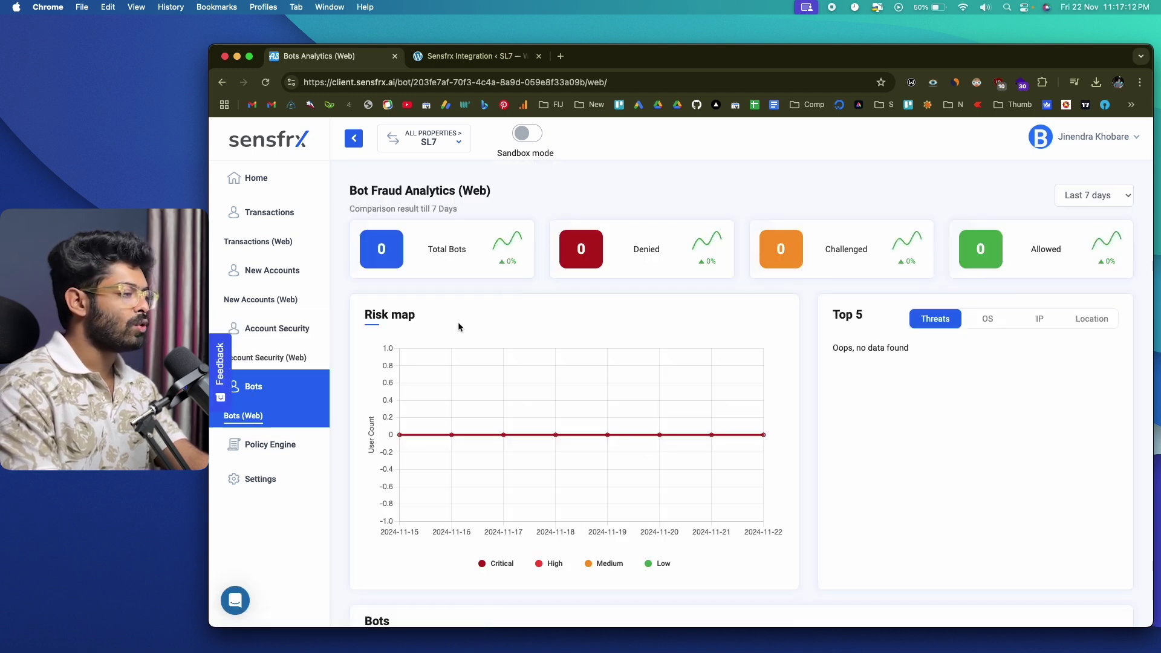
scroll(610, 347, down, 3)
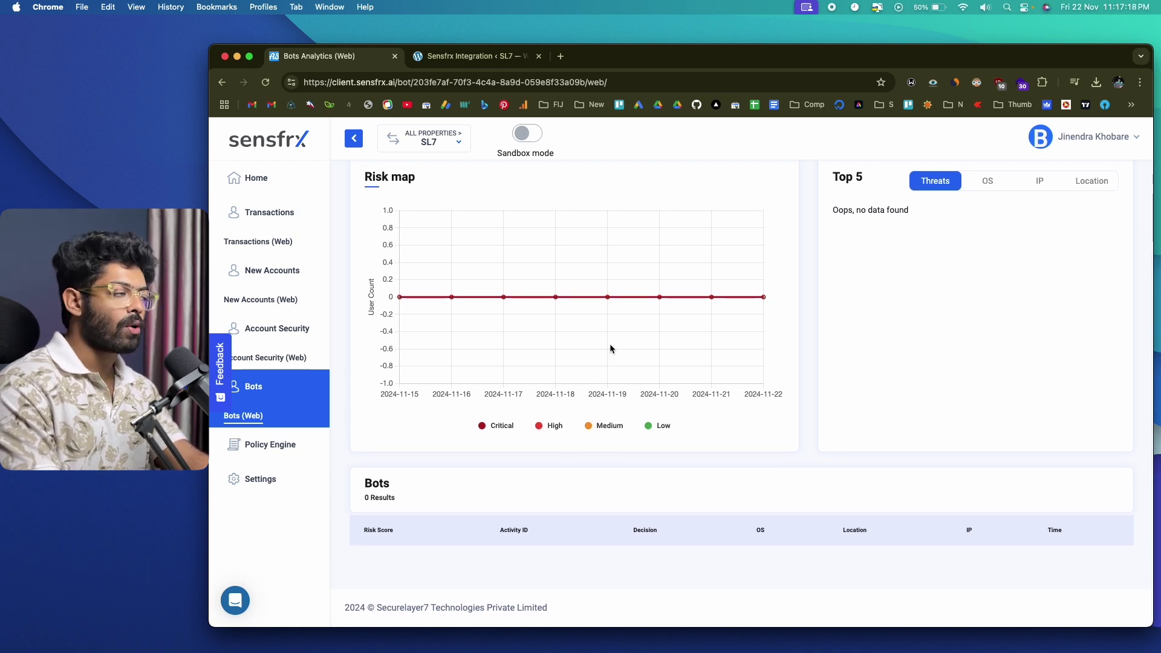
scroll(674, 361, up, 3)
scroll(675, 365, down, 1)
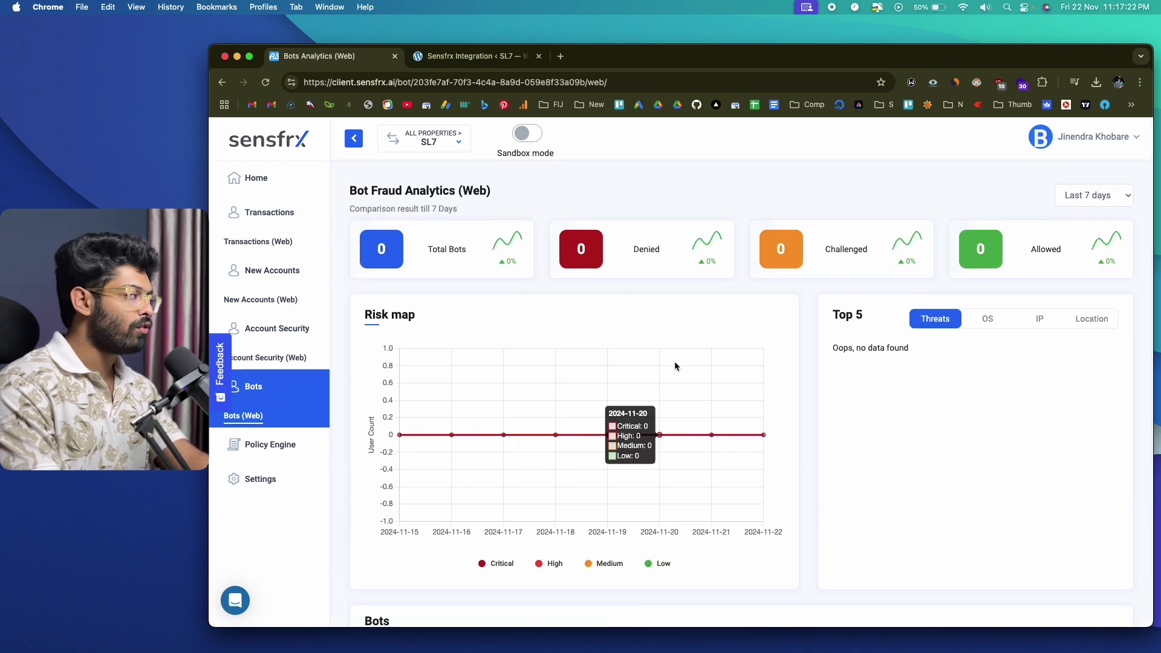
click(260, 189)
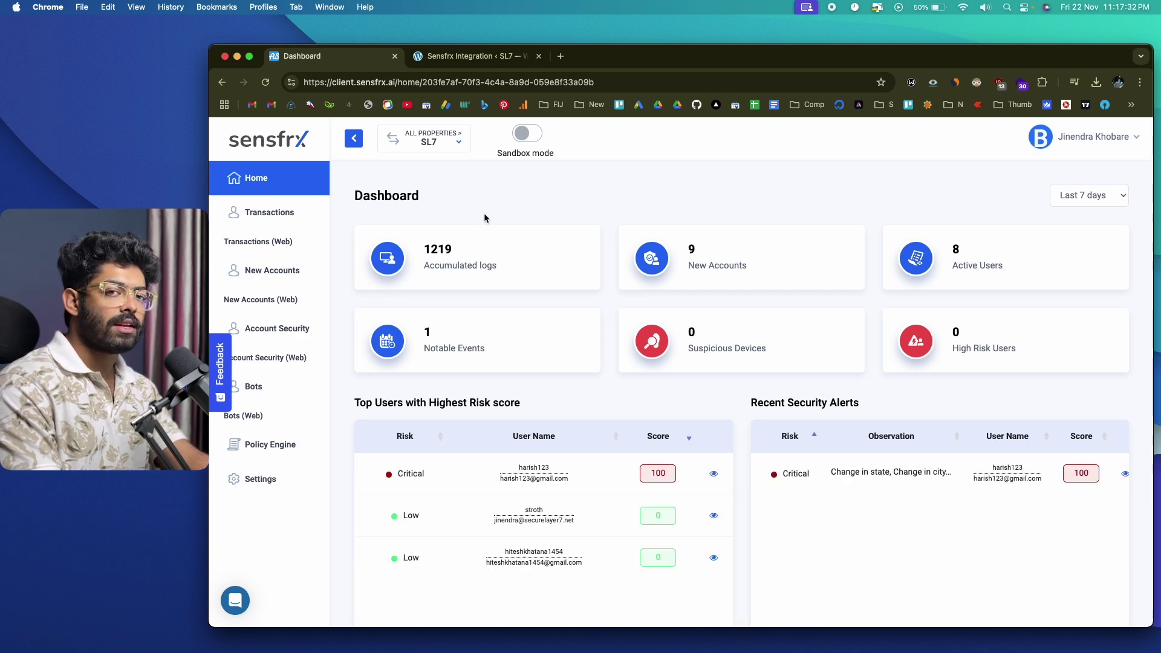
click(492, 59)
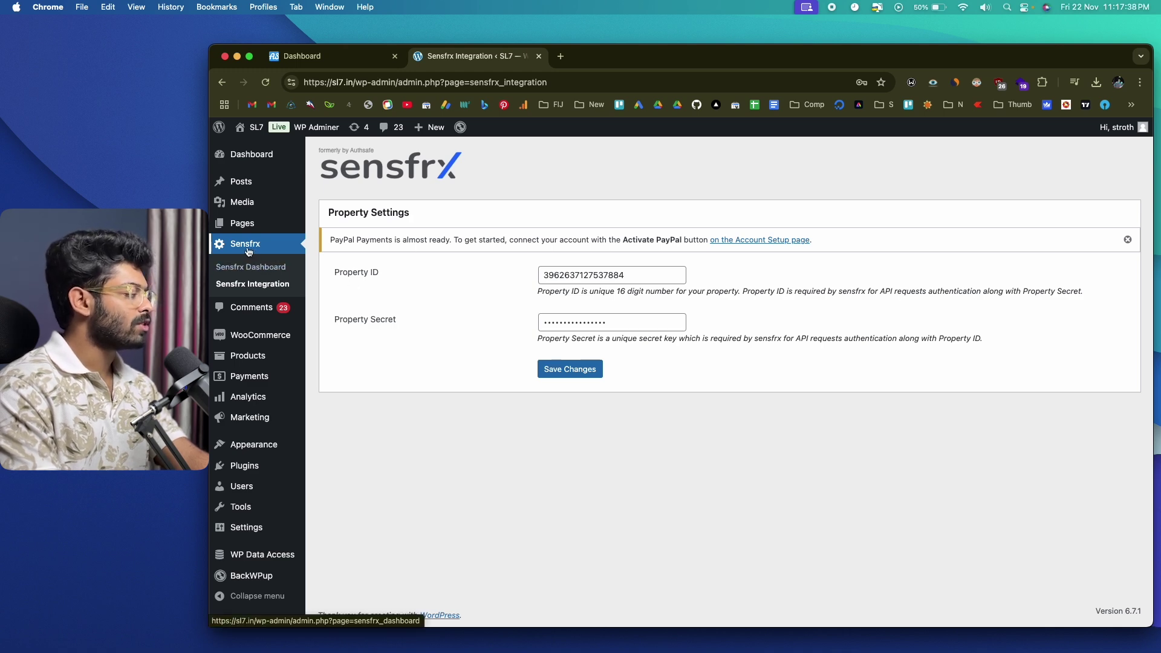
click(249, 273)
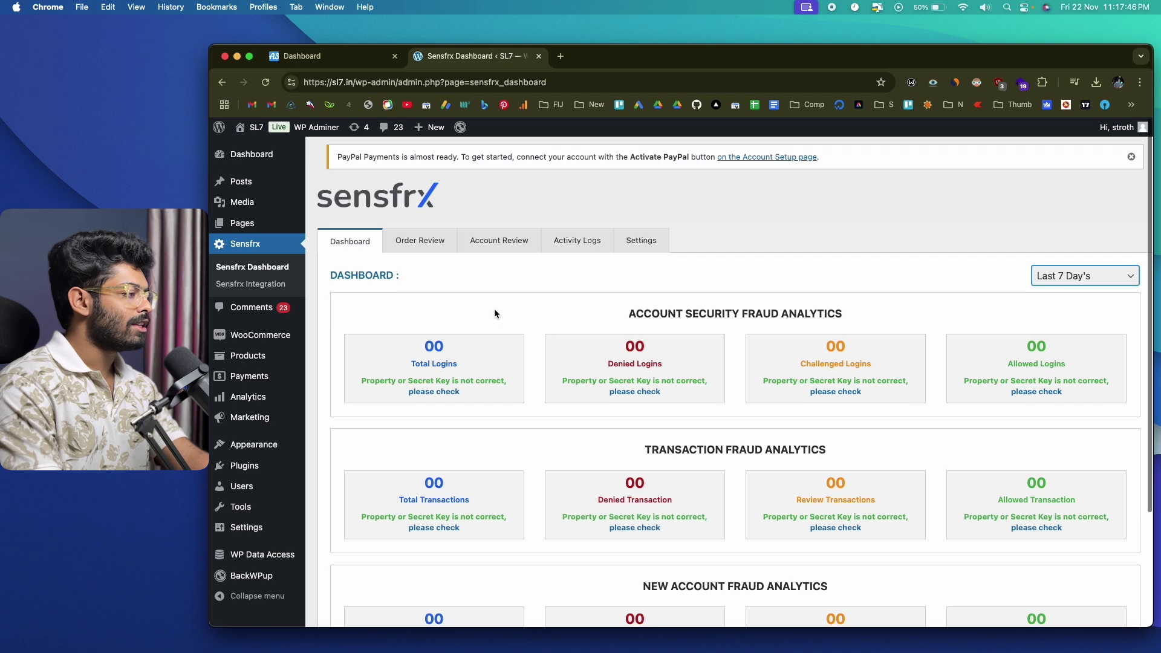
scroll(495, 313, down, 1)
scroll(708, 328, down, 2)
scroll(709, 328, down, 1)
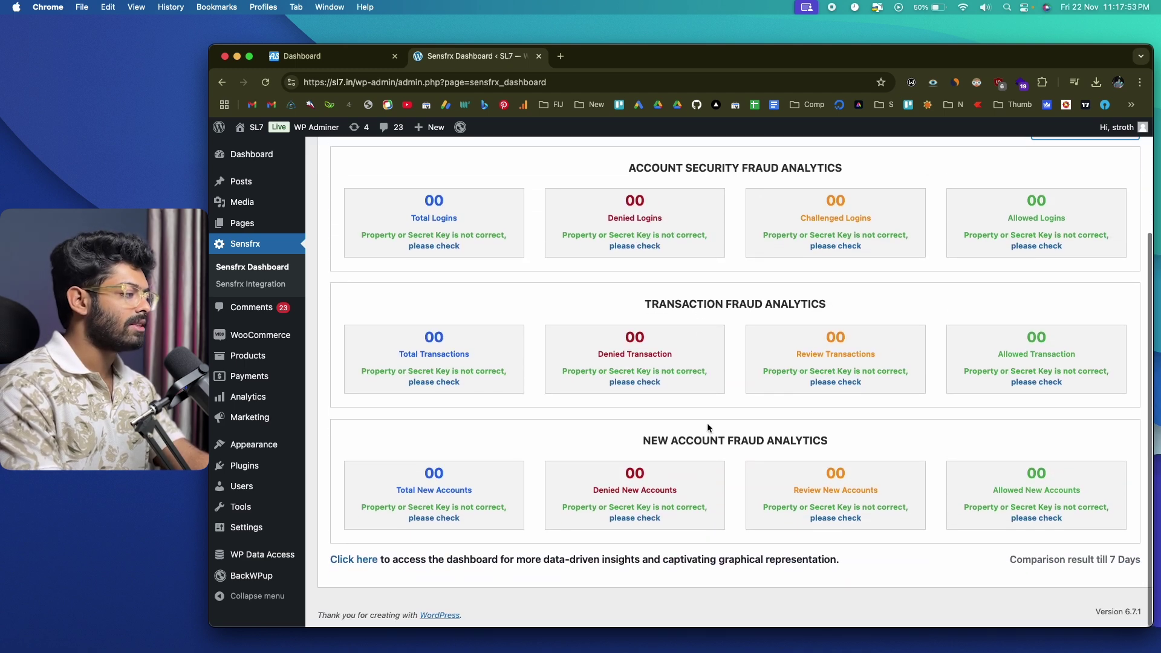
scroll(706, 446, up, 5)
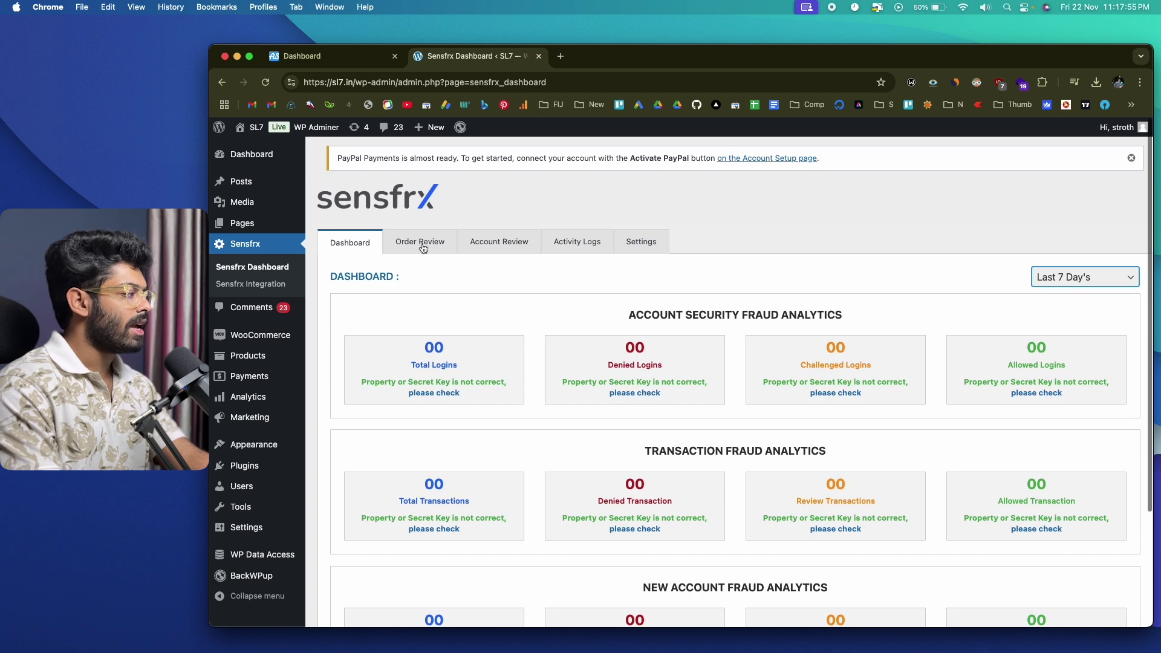
Step: View the plugin's Order Review, Account Review, Activity Logs and Settings sections one after another
click(421, 242)
click(484, 245)
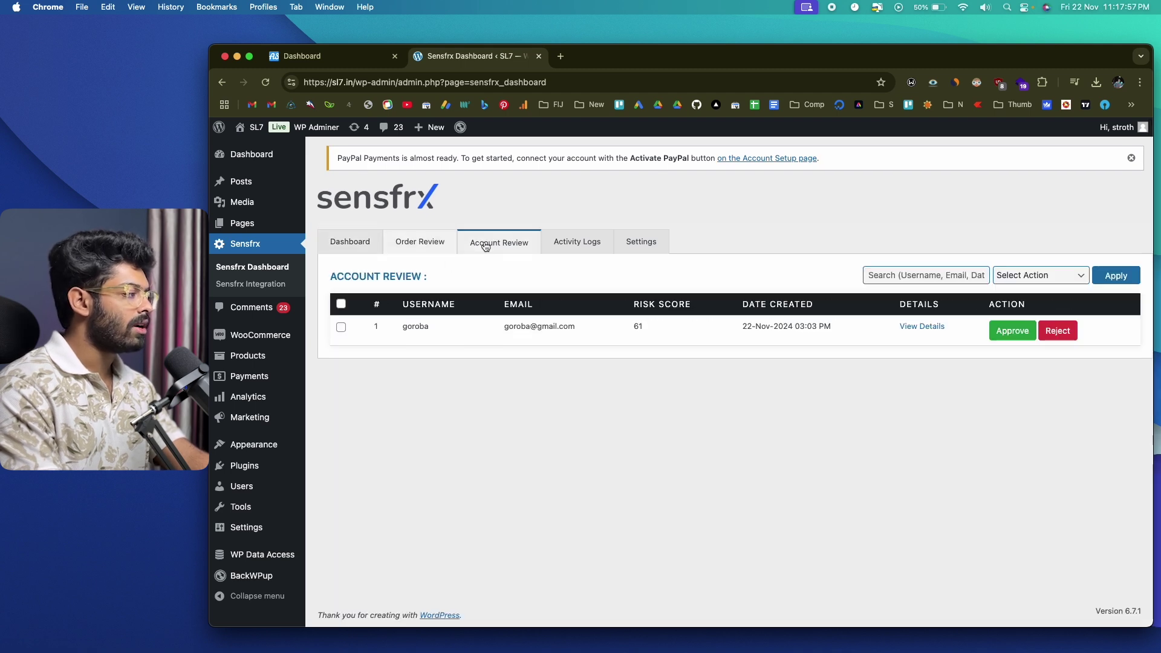
click(587, 248)
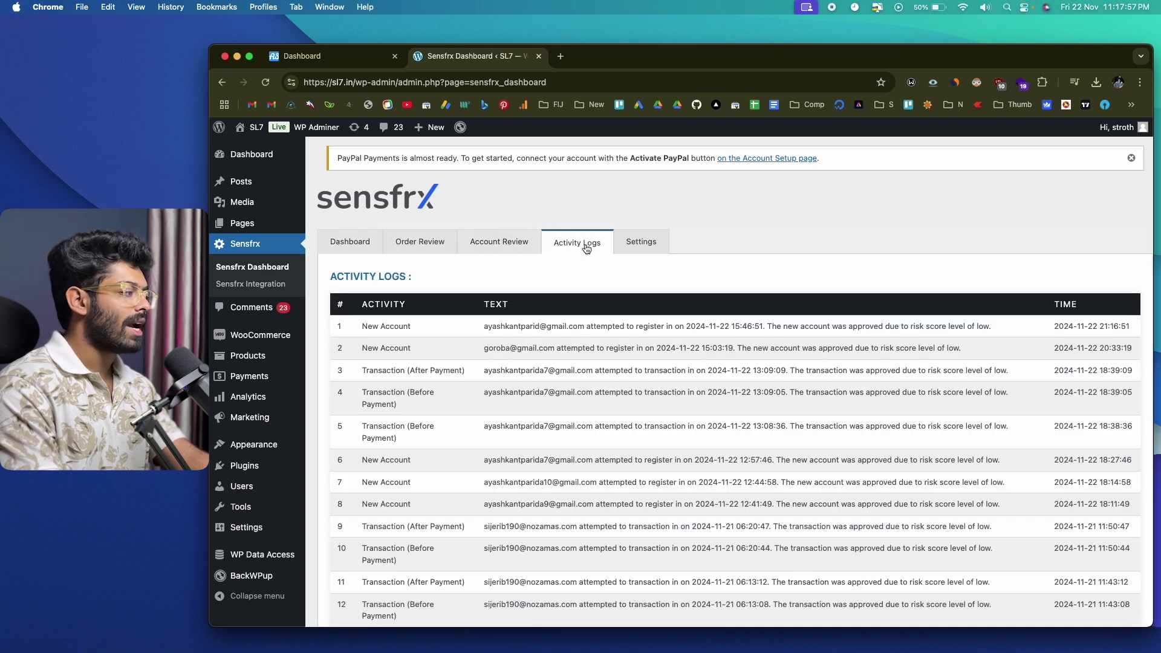
click(634, 248)
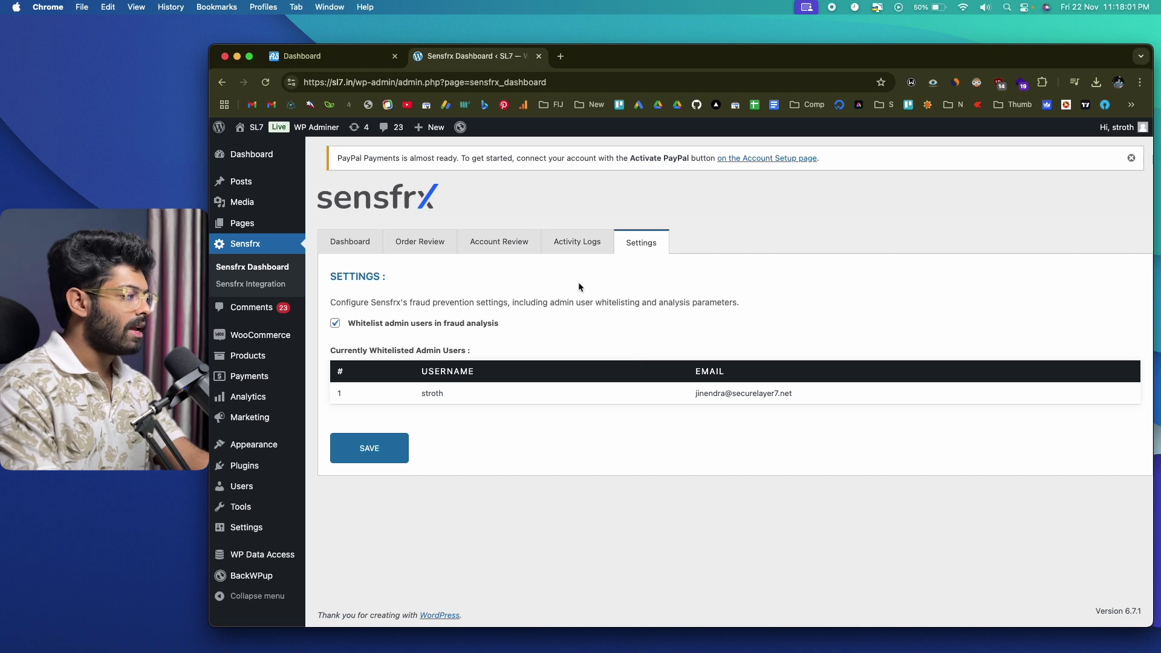
Step: Return to the plugin's activity logs and read the newest new account registration entry, including its risk decision
click(578, 244)
scroll(535, 369, down, 3)
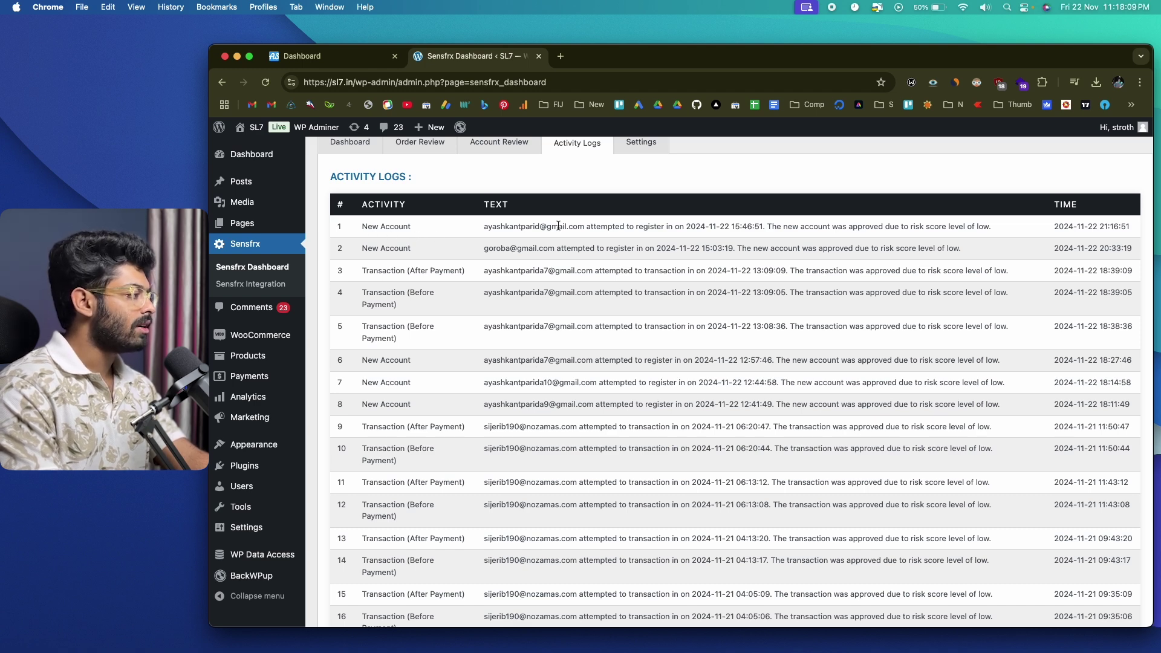
drag(585, 226, 485, 227)
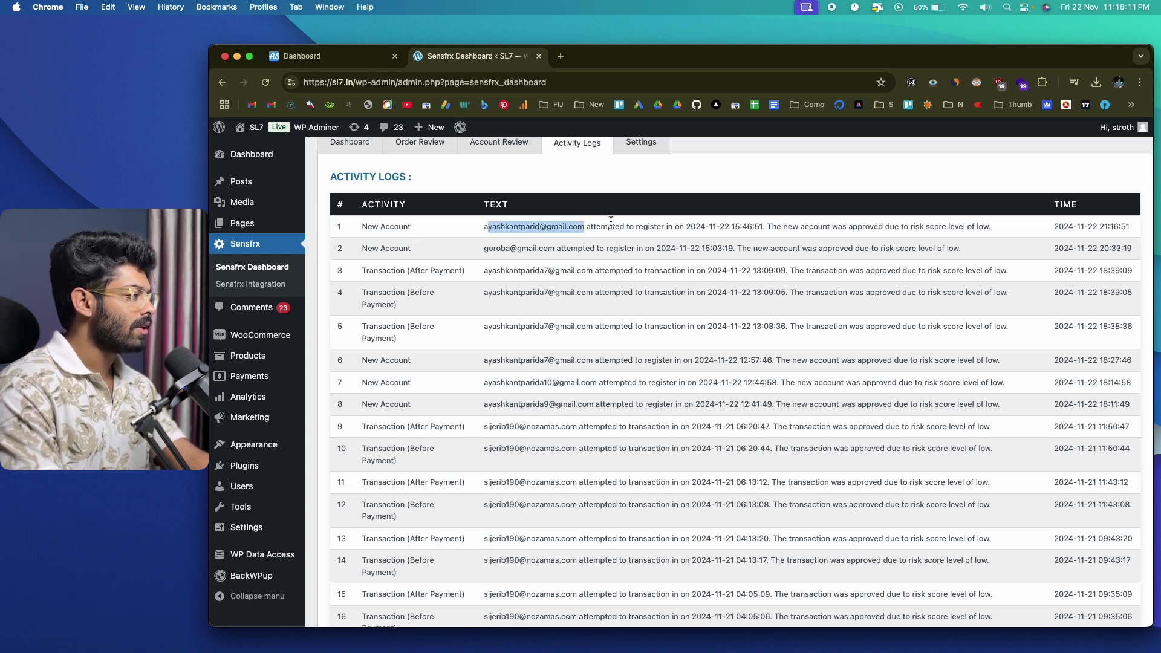
click(643, 225)
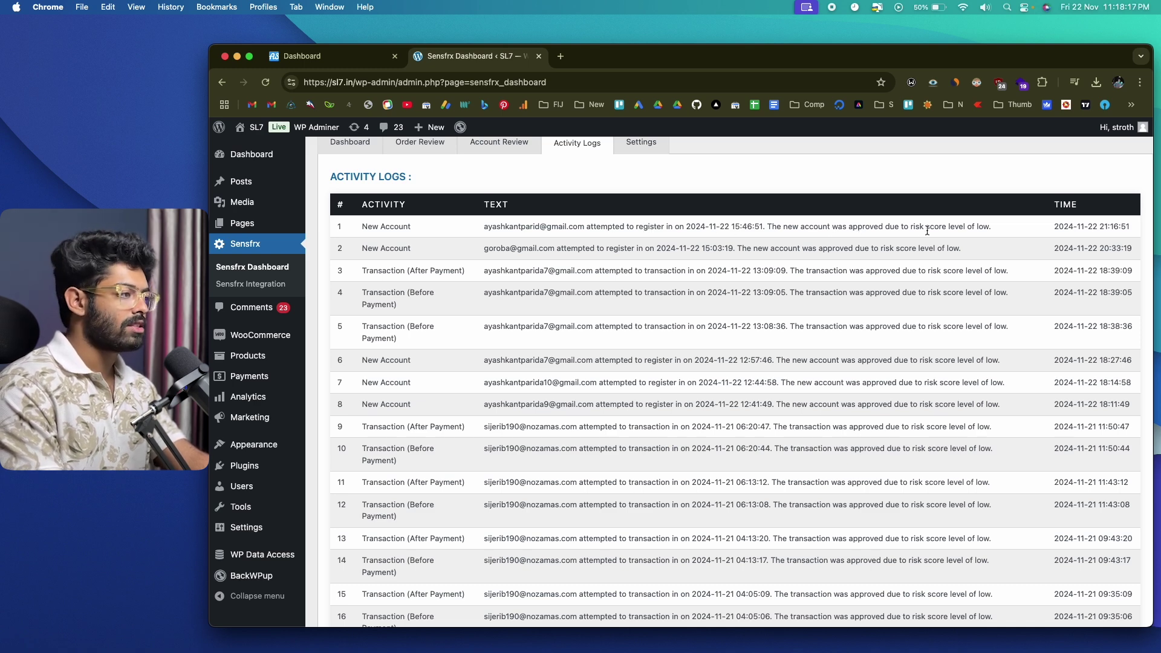
scroll(419, 284, down, 7)
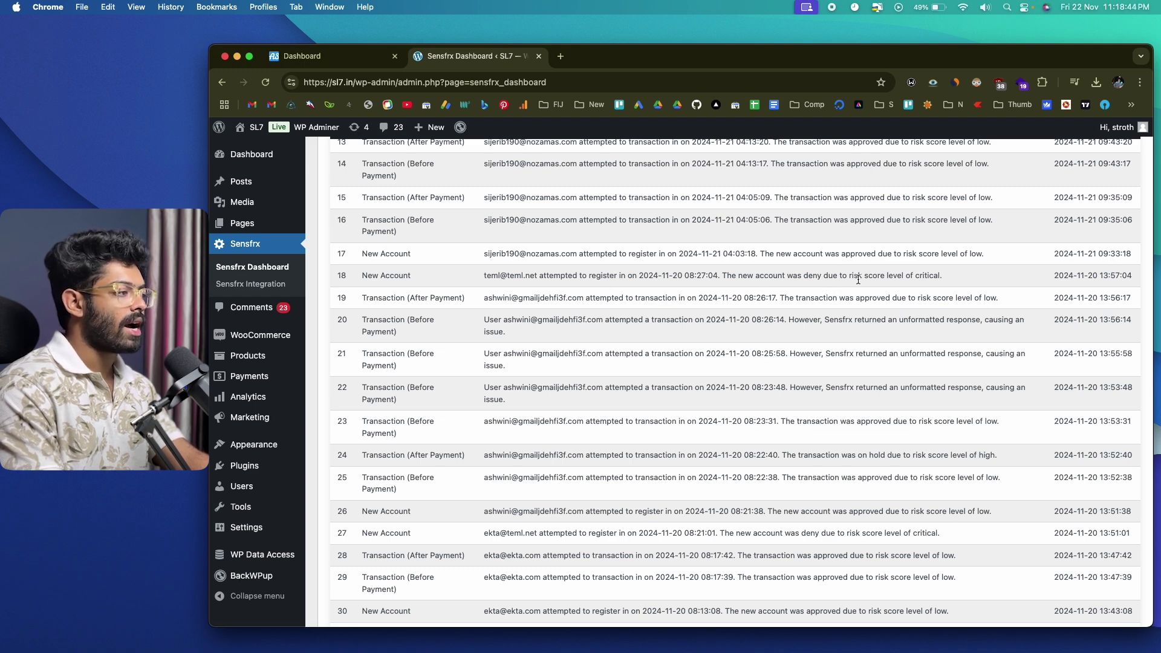
drag(486, 278, 539, 276)
click(538, 276)
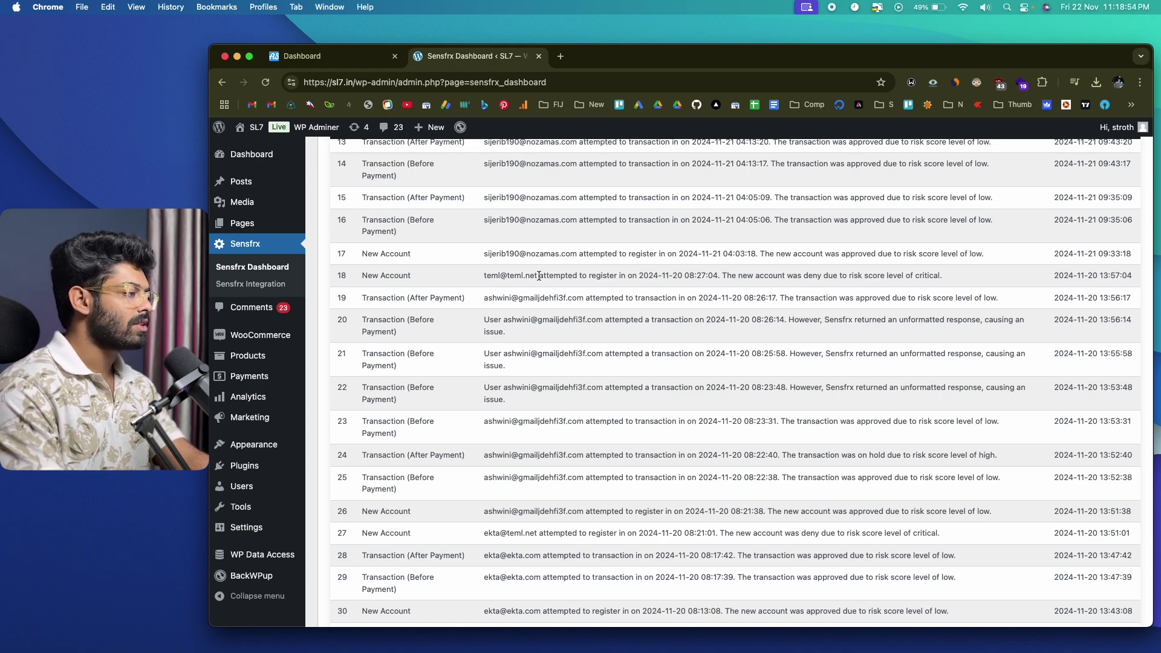
scroll(663, 364, down, 5)
scroll(663, 364, up, 3)
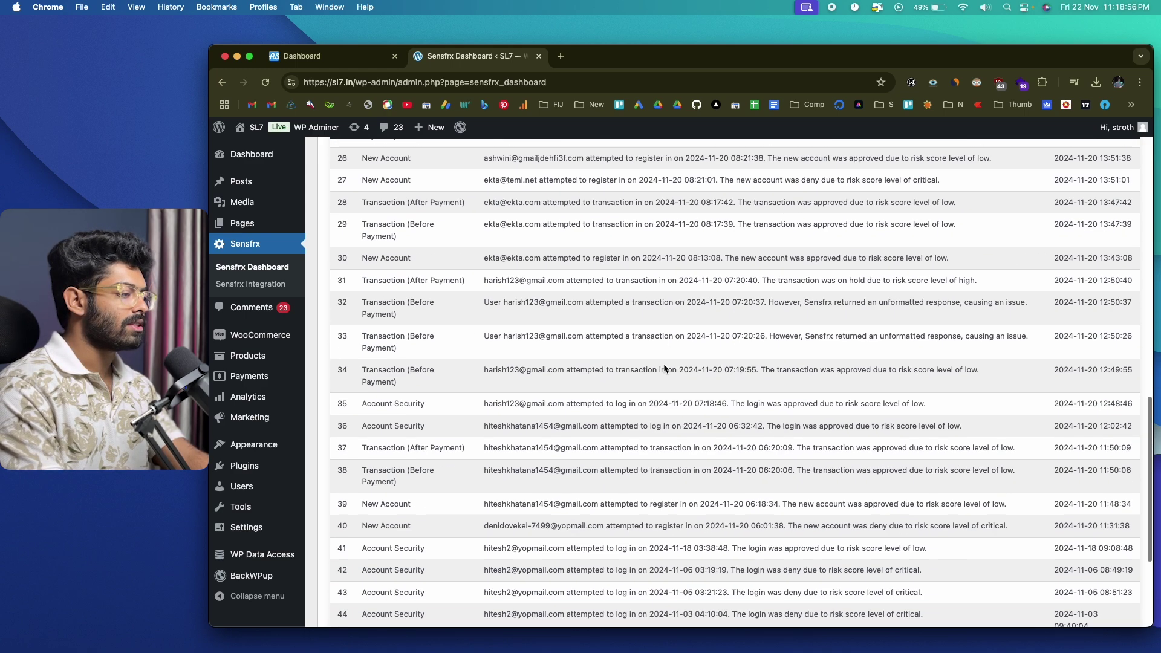
scroll(663, 364, down, 7)
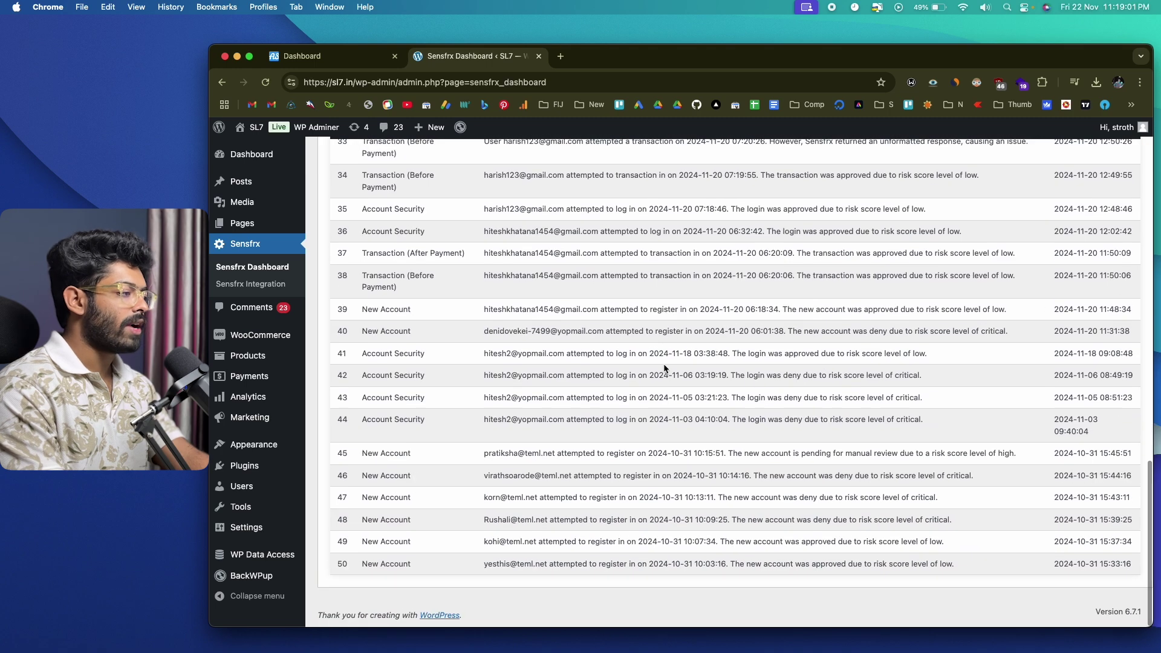
scroll(663, 364, up, 15)
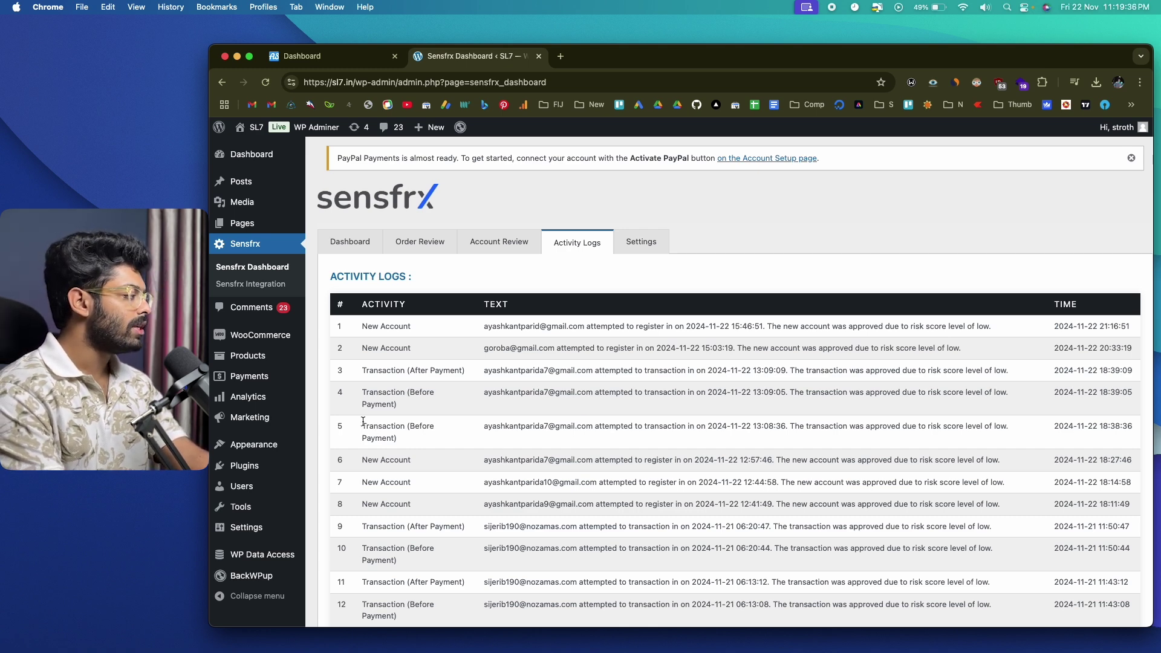
Step: Open the Sensfrx validation rules in the WooCommerce settings
mouse_move(268, 336)
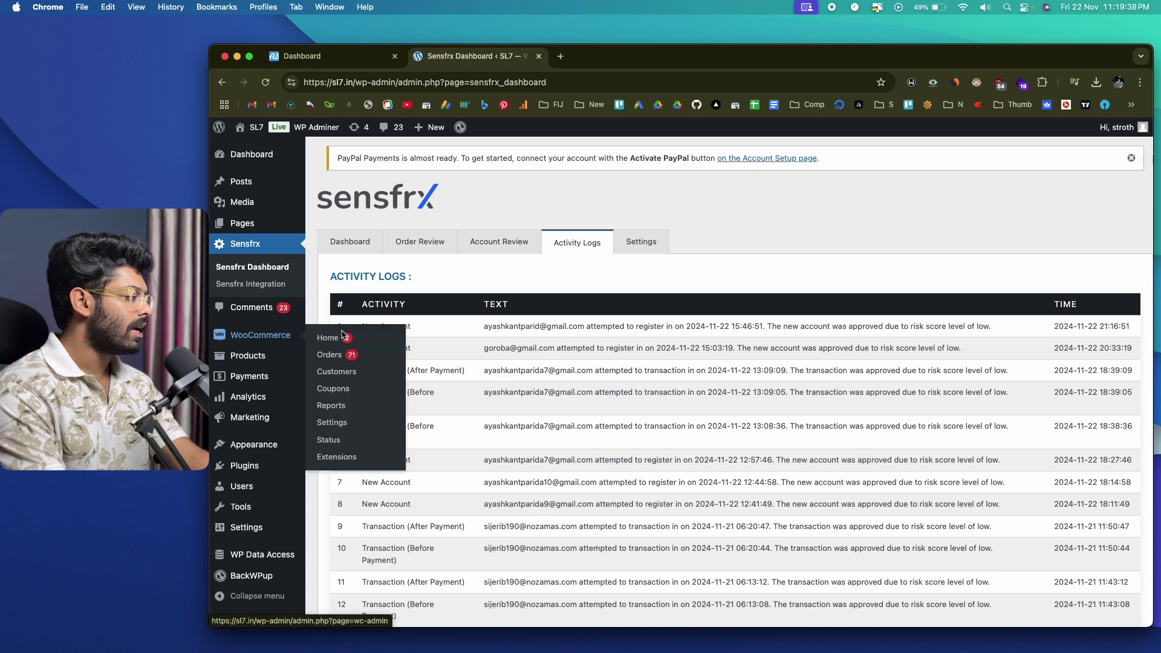
click(333, 422)
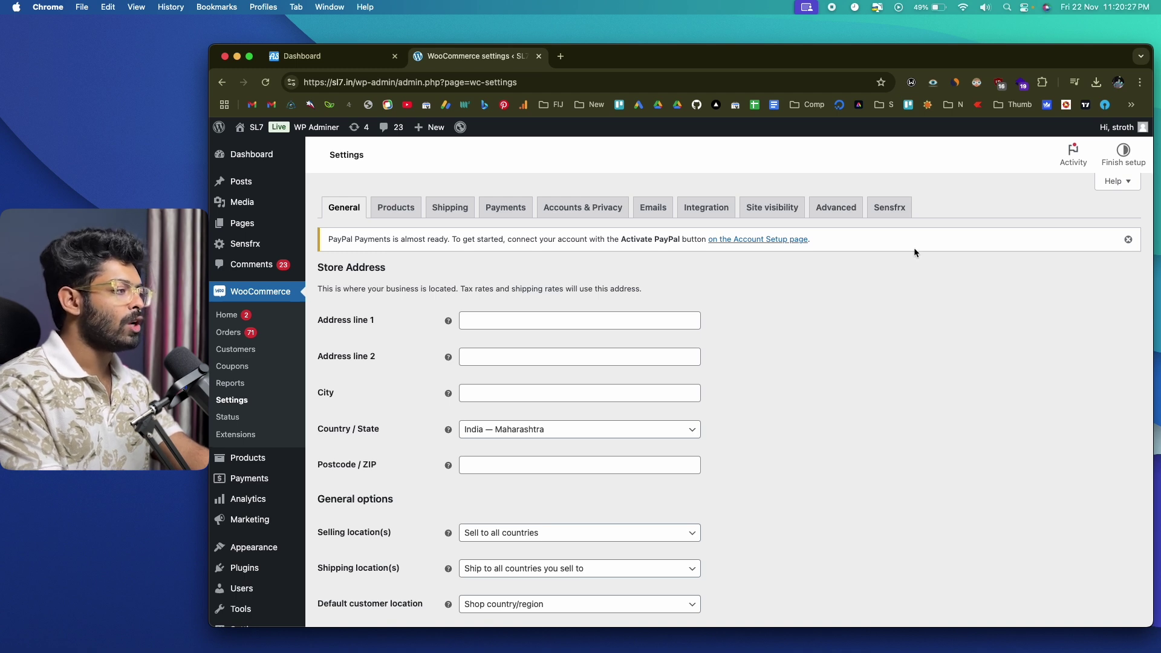
click(889, 208)
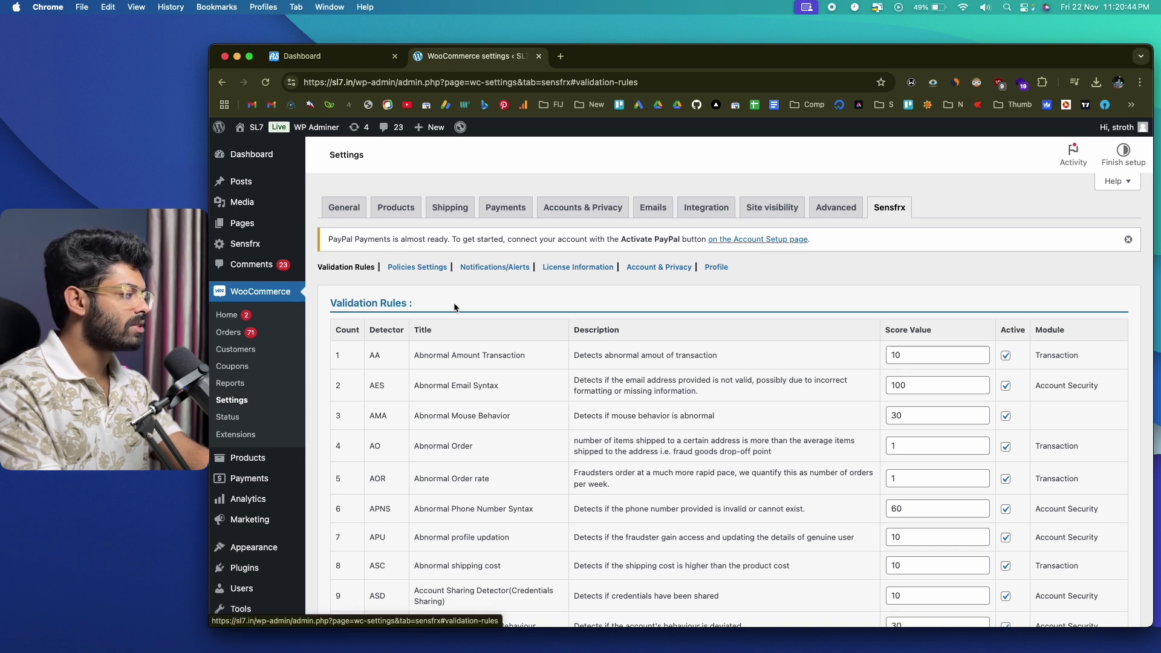
Step: Examine the validation rules' descriptions, score values, active states and modules, including the editable Abnormal Order score
scroll(455, 307, down, 2)
scroll(455, 307, down, 2)
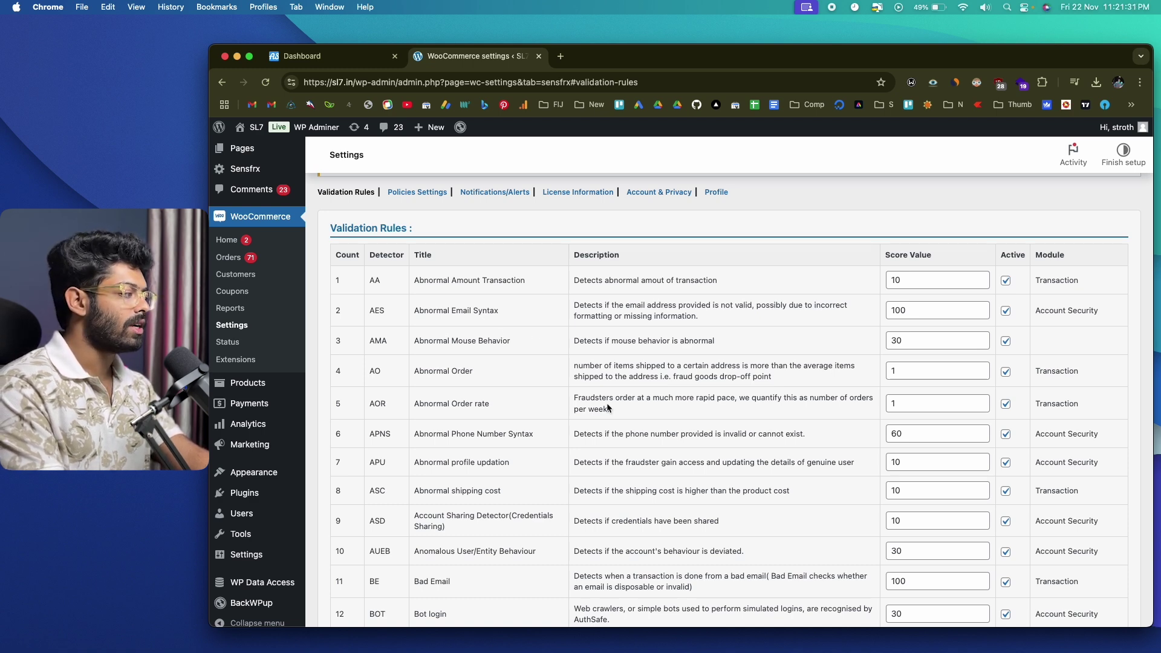
scroll(607, 404, down, 2)
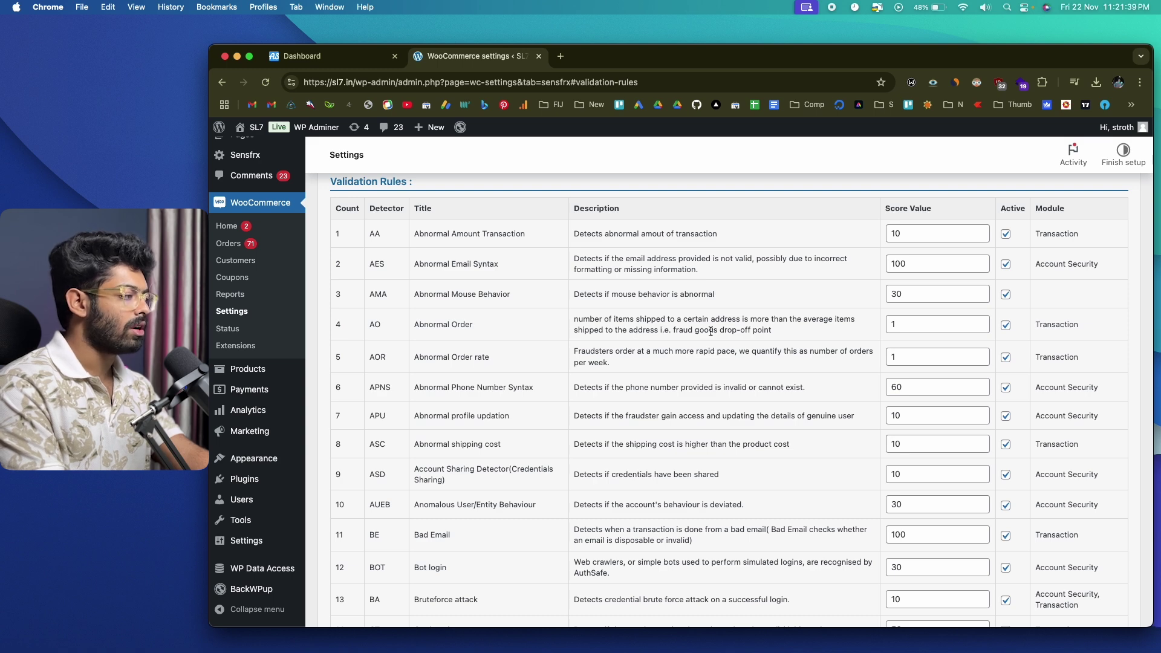
click(904, 323)
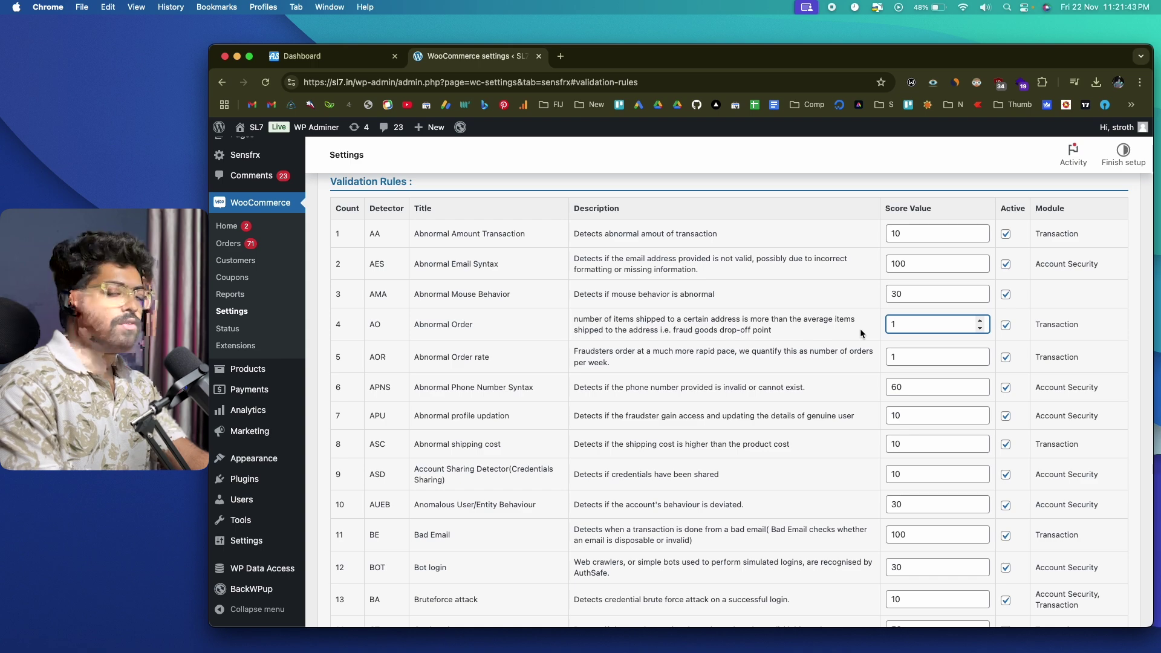
scroll(860, 328, down, 5)
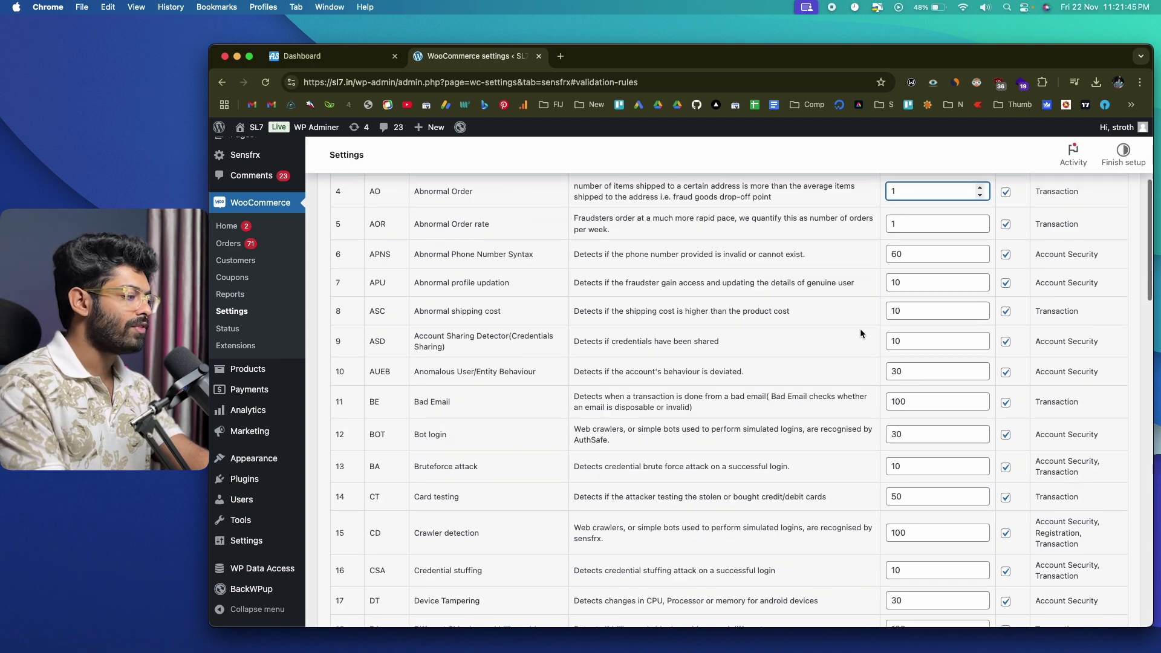
scroll(861, 328, up, 8)
scroll(860, 328, down, 2)
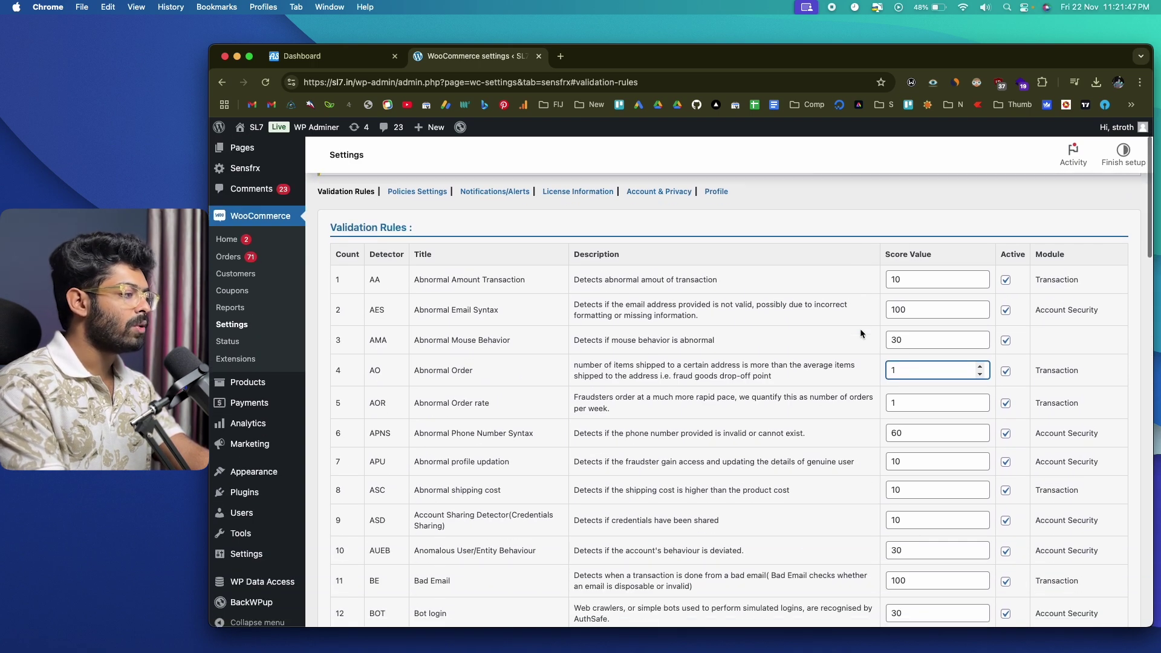
Step: Set the score value of the Abnormal Mouse Behavior validation rule to 25
click(921, 341)
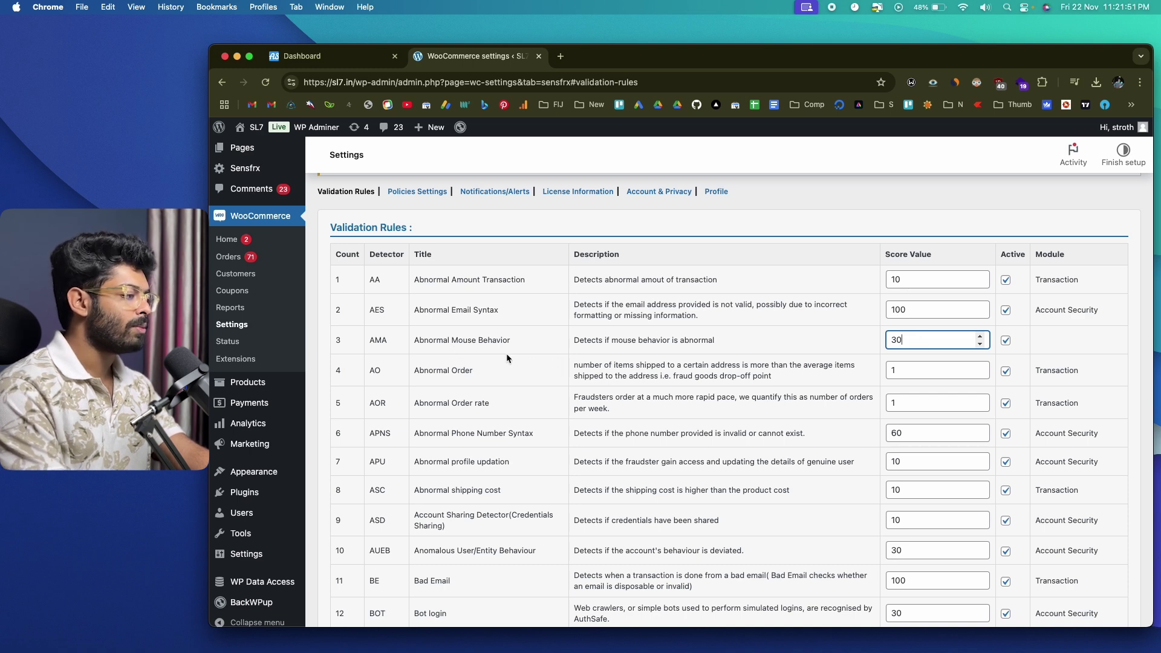
key(BackSpace)
key(BackSpace)
text(25)
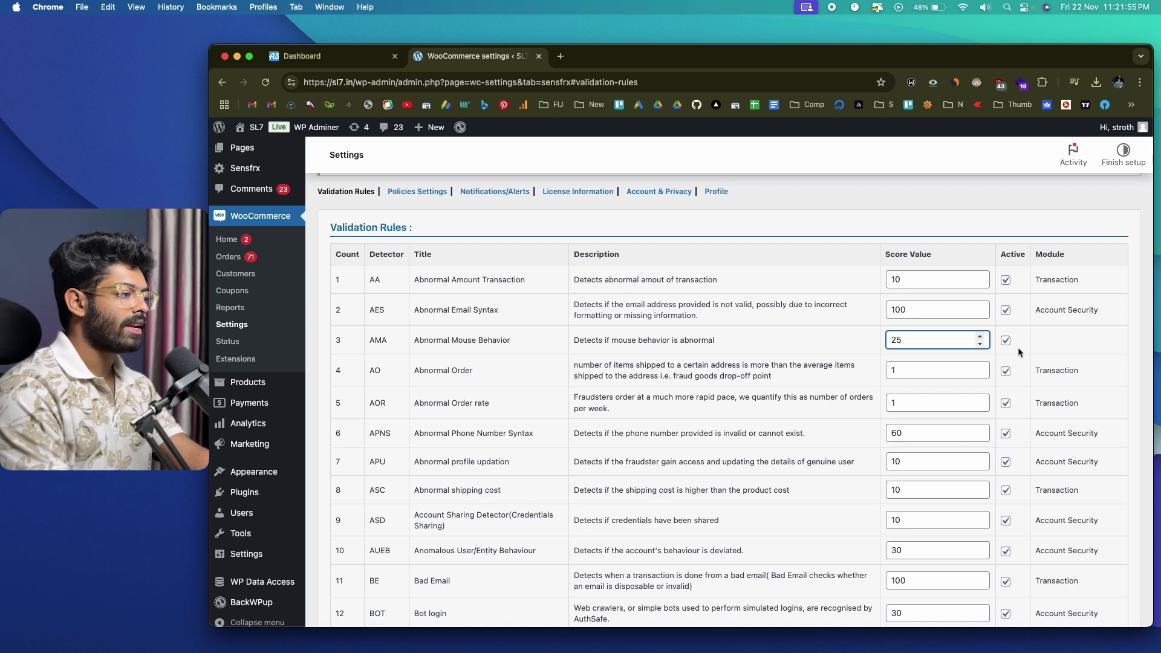
Step: Examine the remaining validation rules down to Username and email mismatched, including their descriptions, score values and modules
scroll(443, 450, down, 5)
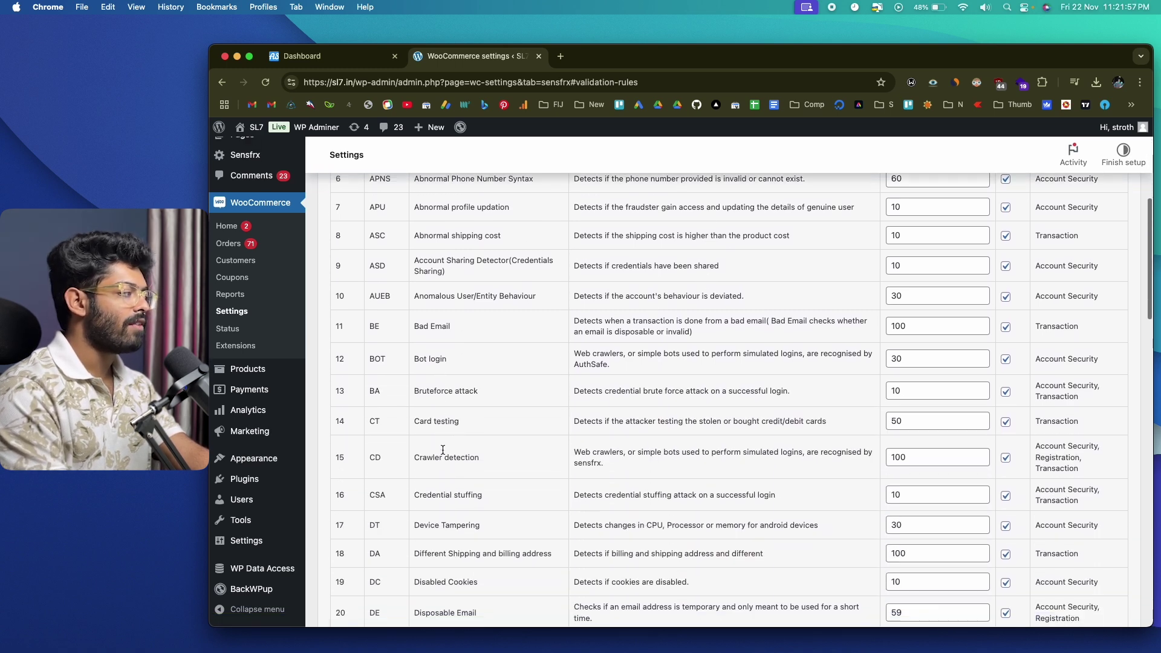
scroll(443, 450, up, 4)
scroll(448, 453, down, 1)
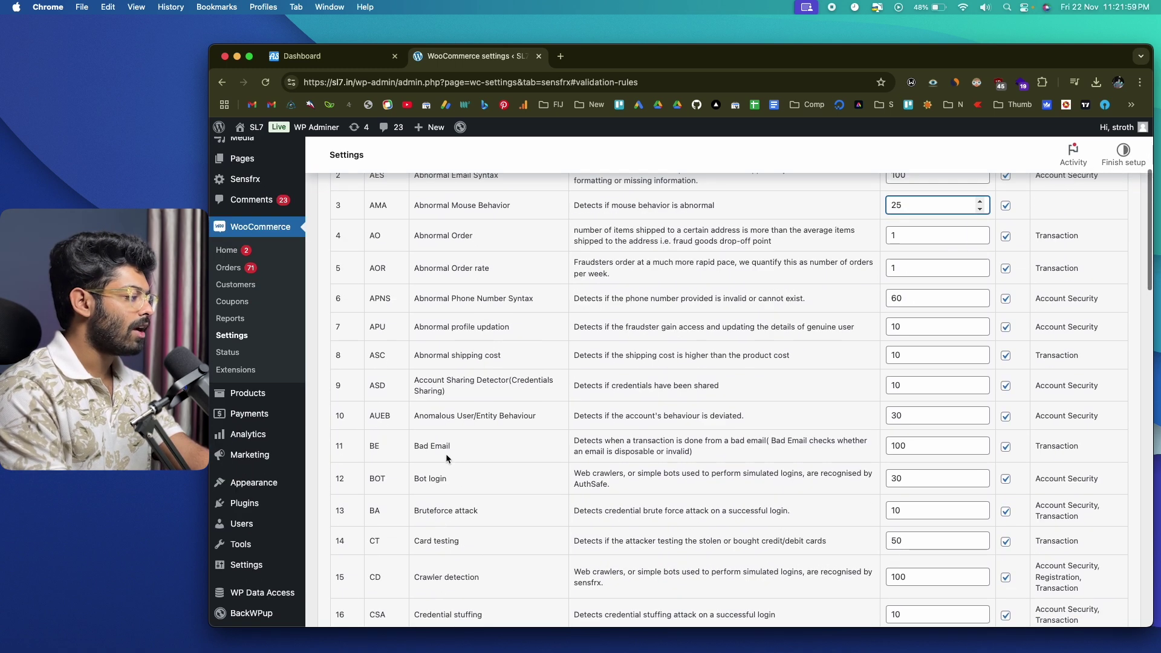
scroll(460, 436, down, 3)
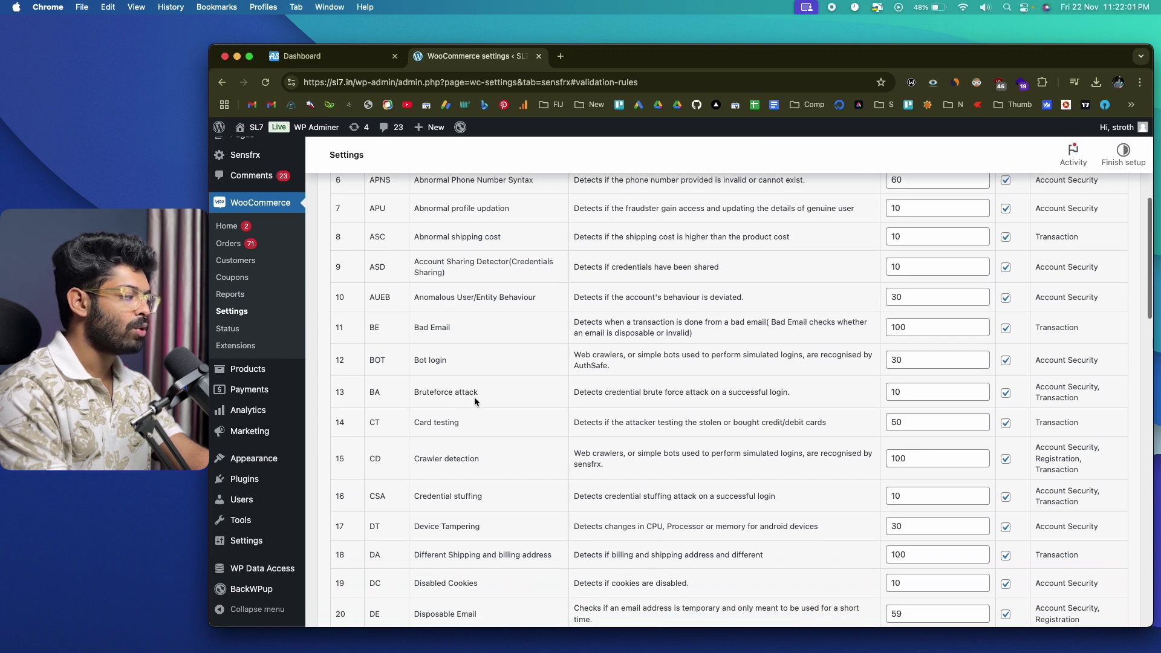
scroll(479, 367, down, 3)
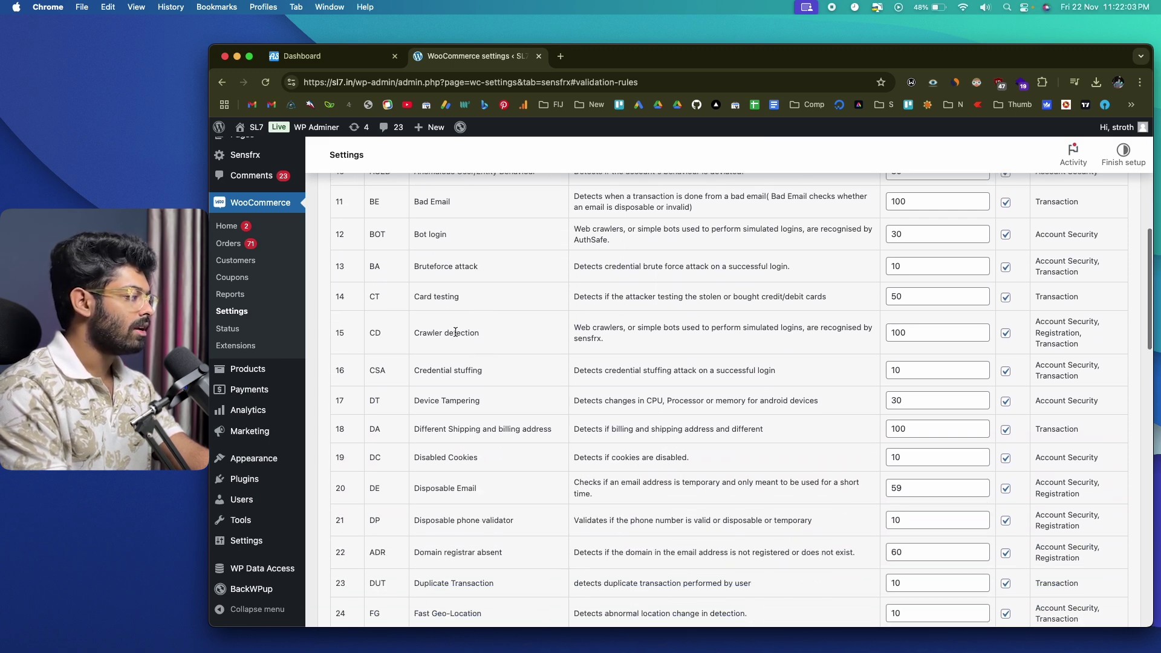
scroll(466, 363, down, 2)
scroll(472, 337, down, 1)
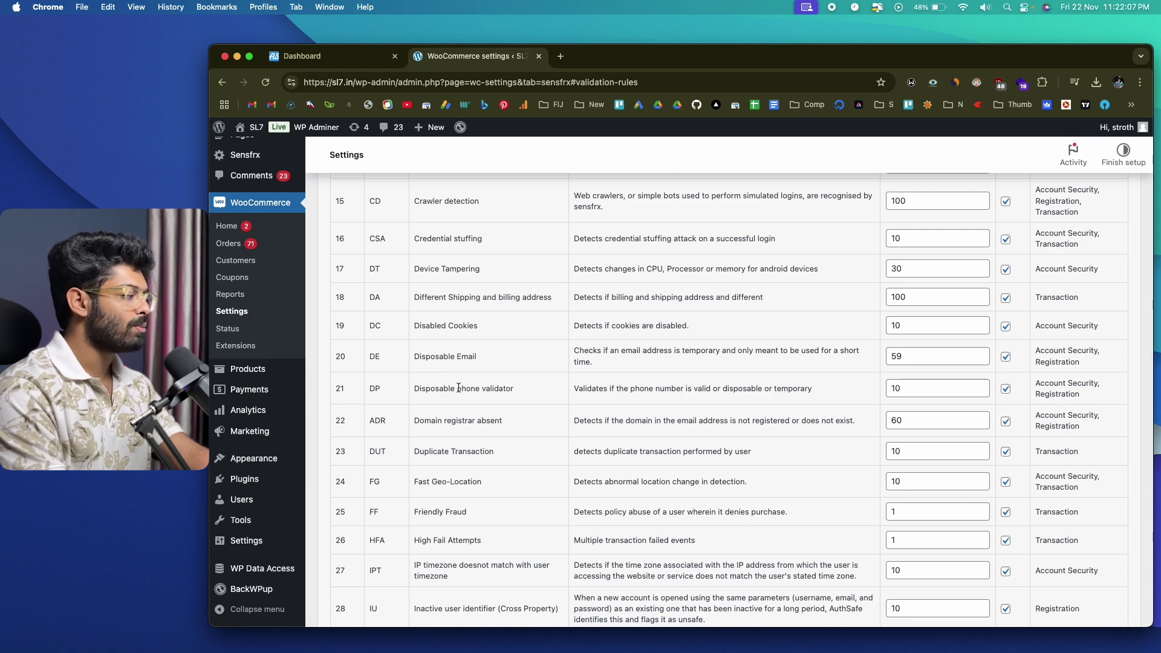
scroll(459, 388, down, 3)
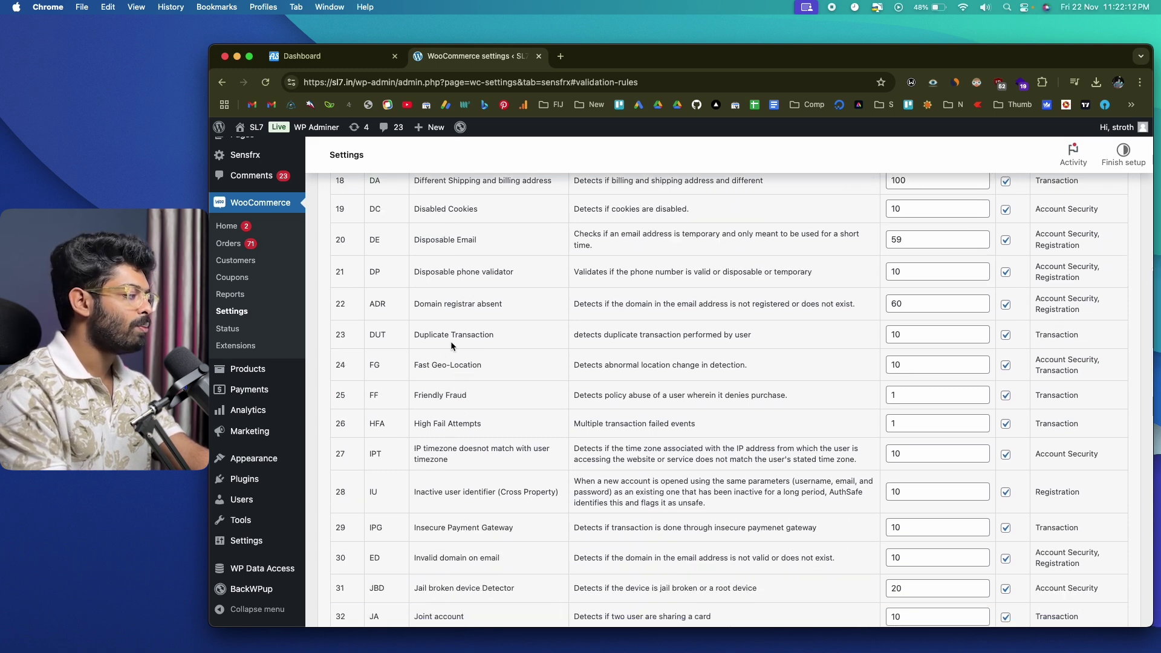
scroll(454, 387, down, 2)
scroll(459, 423, down, 4)
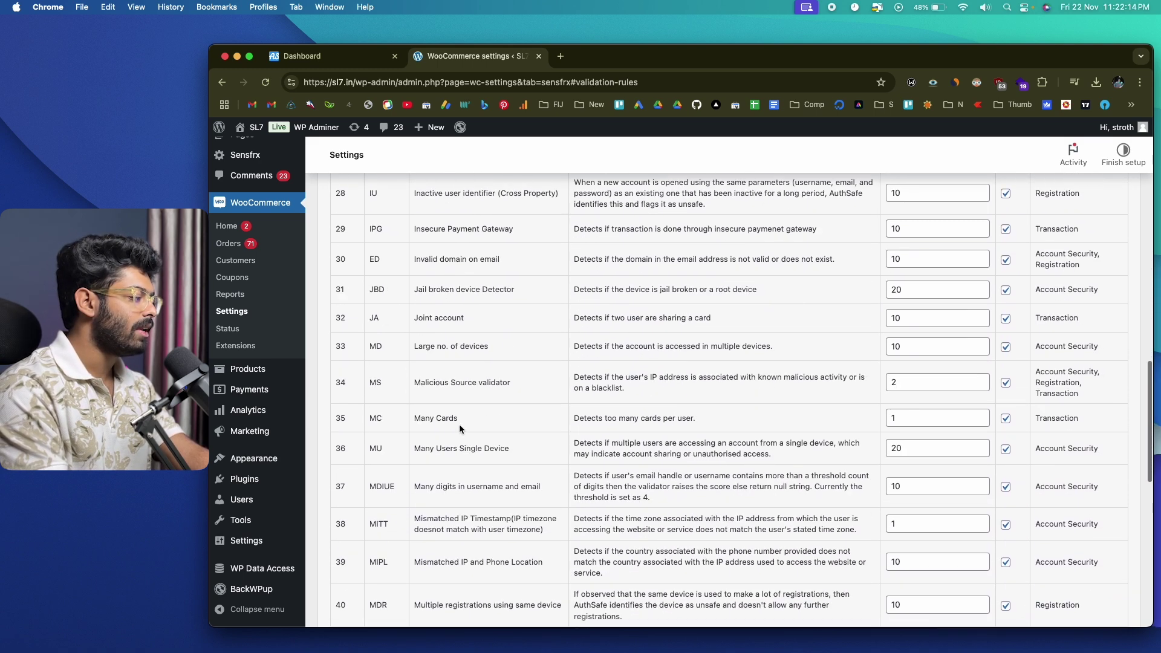
scroll(474, 383, down, 10)
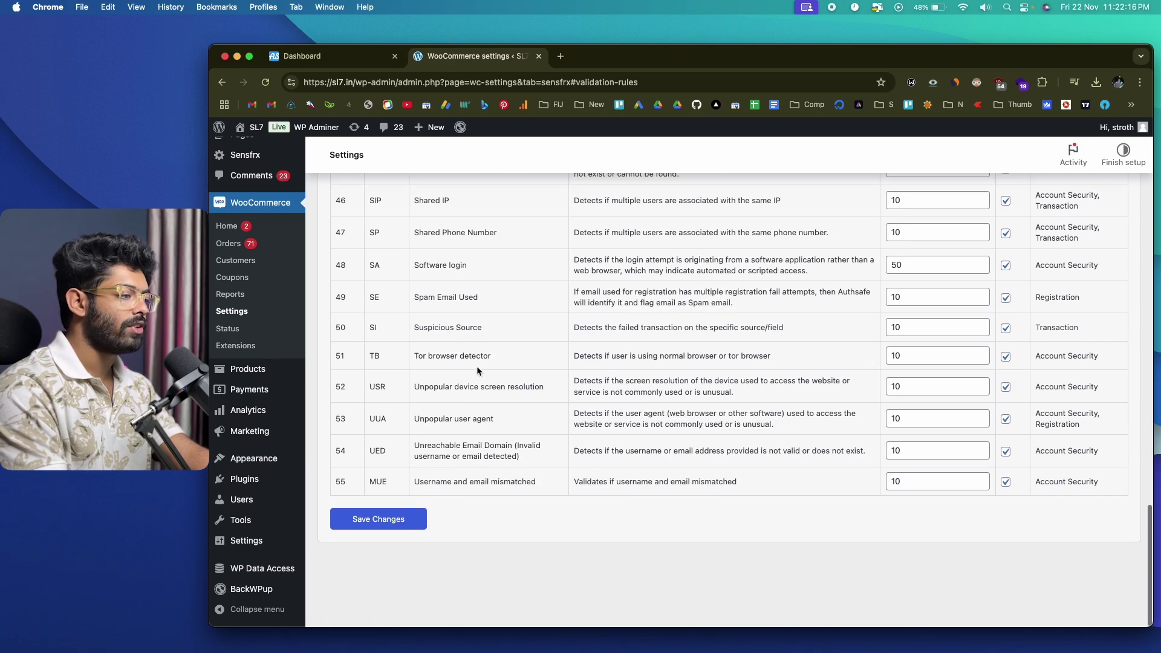
scroll(478, 369, up, 20)
scroll(478, 369, down, 12)
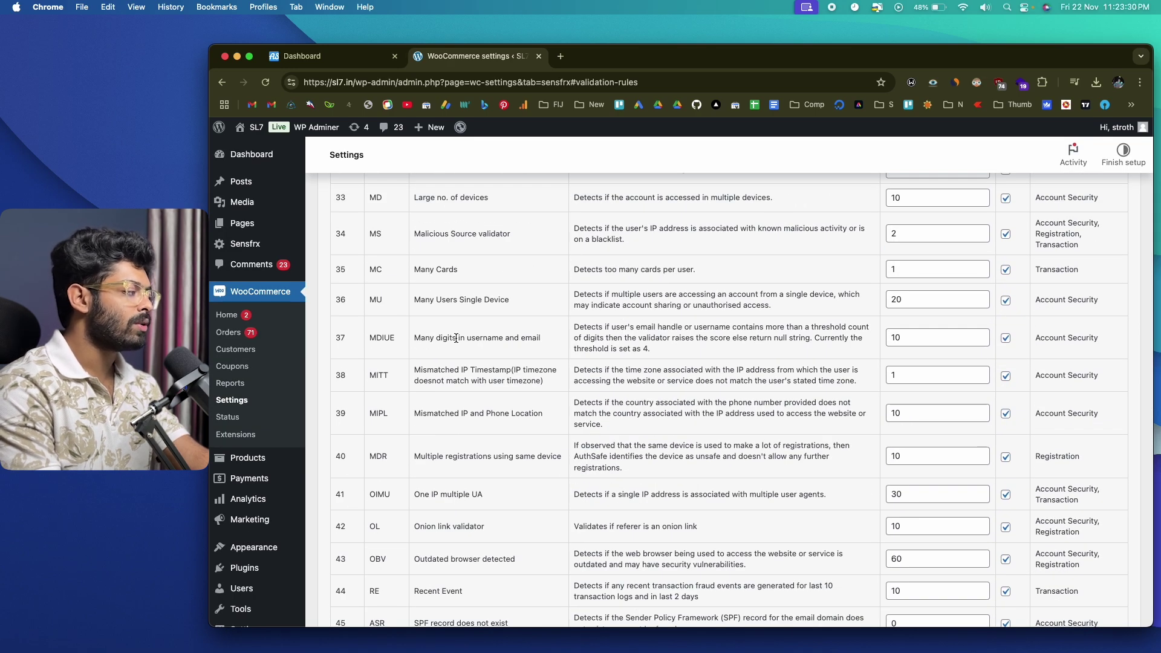
scroll(455, 336, down, 4)
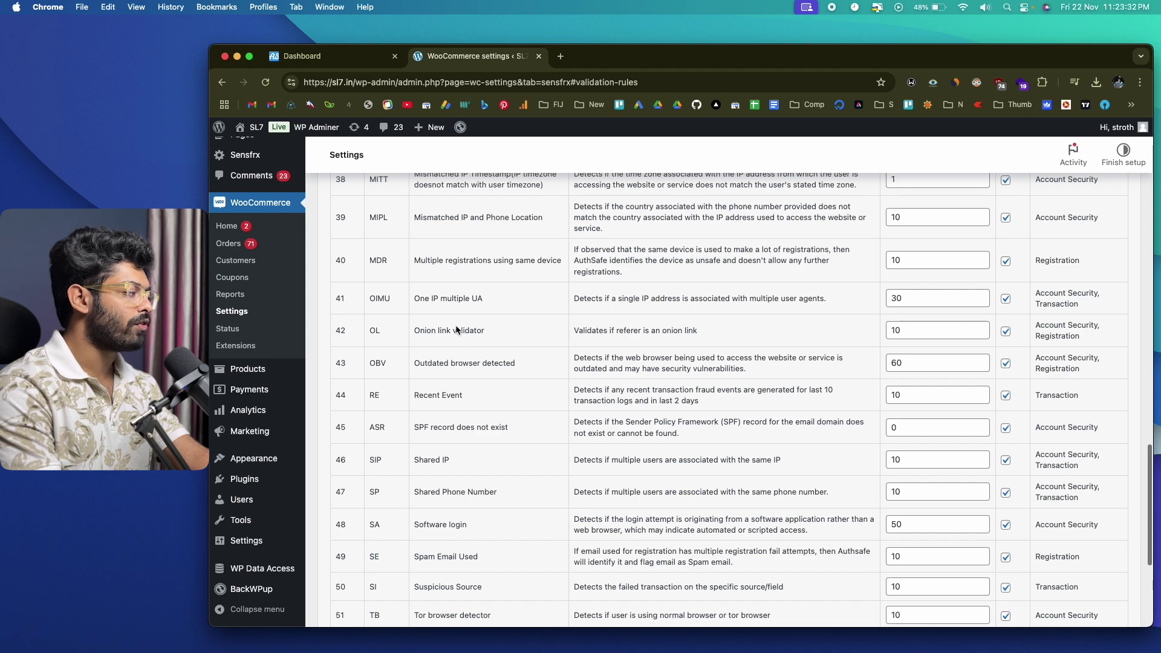
scroll(454, 281, down, 4)
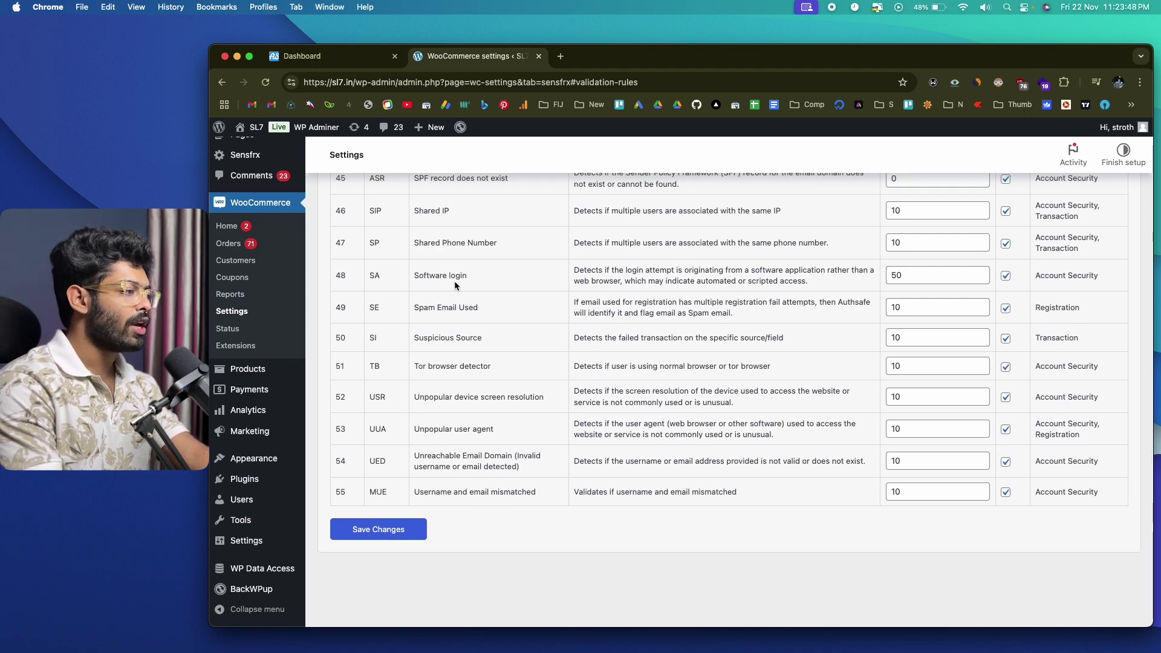
scroll(455, 281, up, 6)
scroll(920, 281, down, 5)
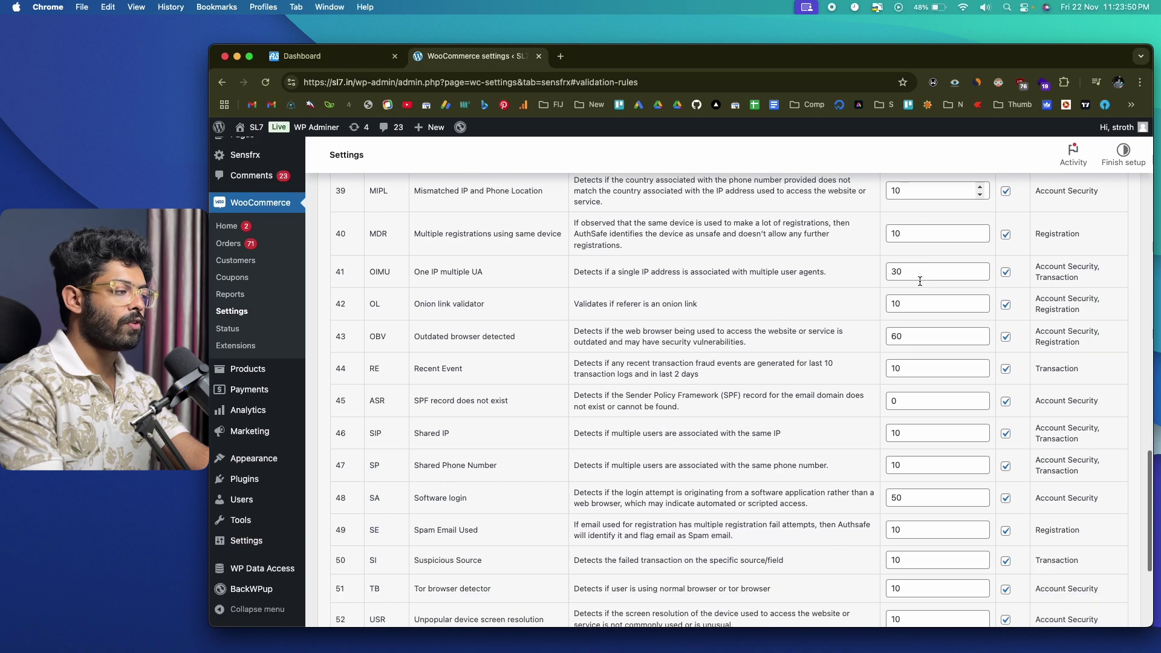
Step: Set the score value of the Shared IP validation rule to 0
scroll(577, 351, up, 3)
scroll(578, 351, down, 2)
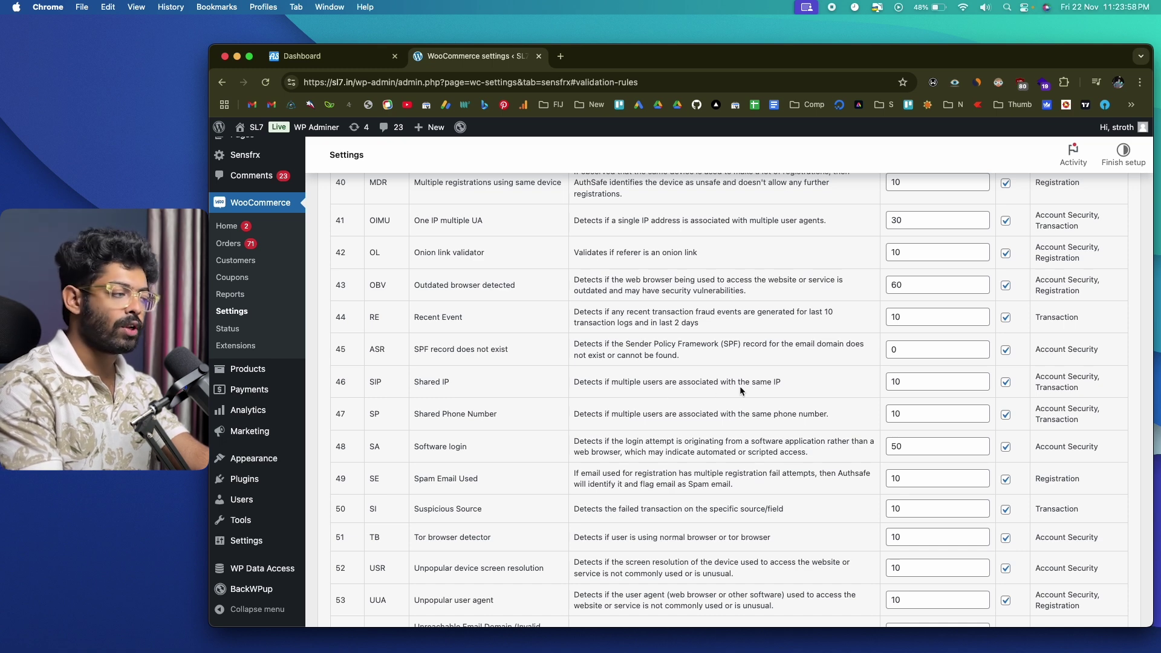
drag(924, 387, 838, 390)
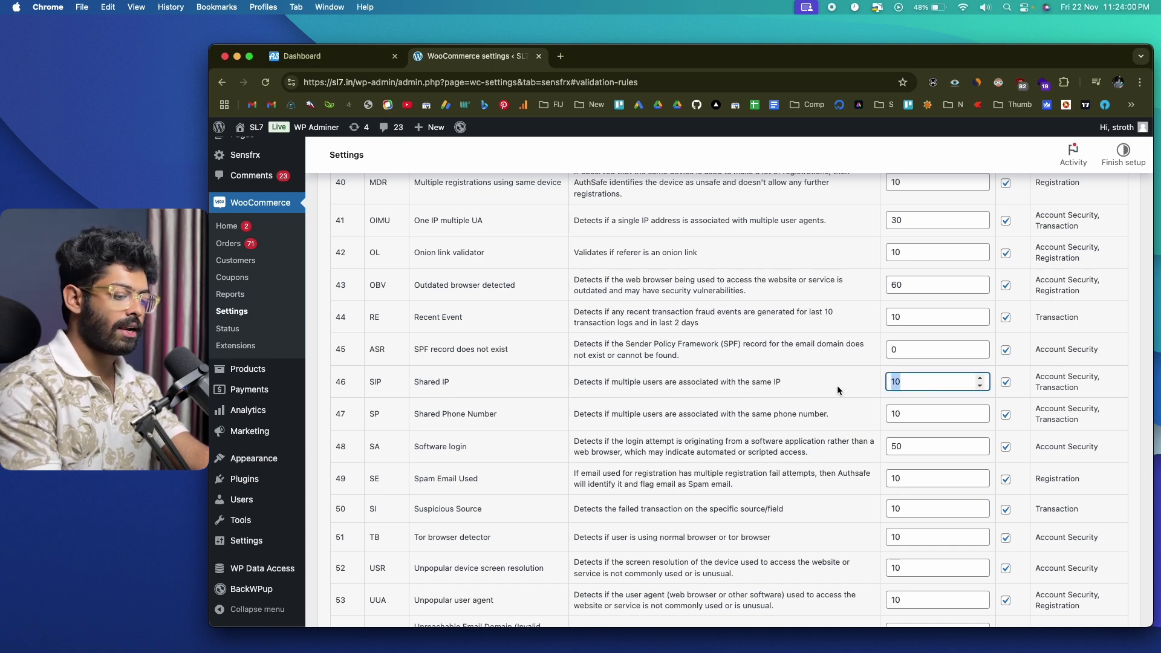
text(0)
click(735, 386)
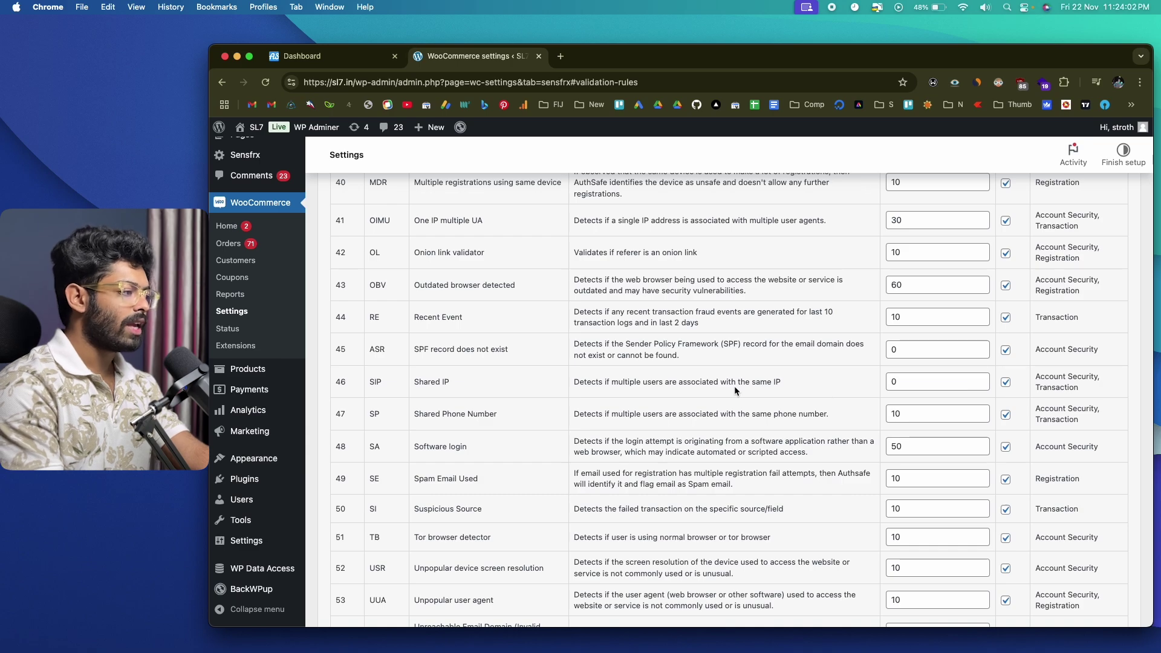
Step: Deactivate the Abnormal Amount Transaction validation rule
scroll(735, 387, up, 3)
scroll(536, 391, up, 4)
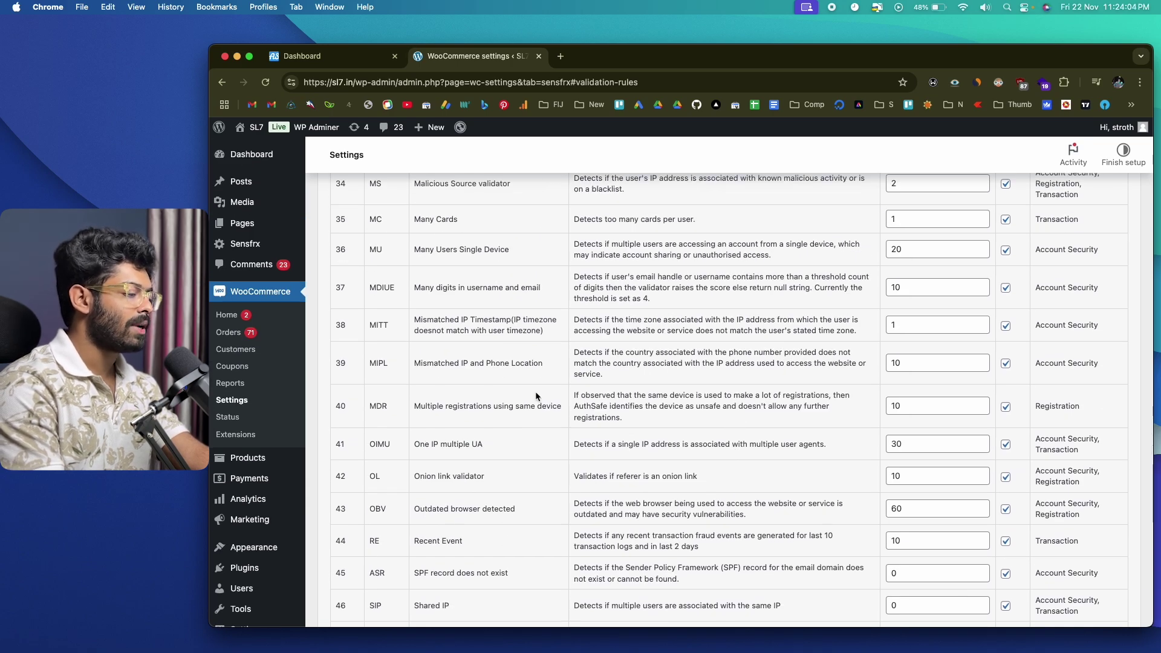
scroll(536, 393, up, 7)
scroll(535, 391, up, 10)
scroll(535, 391, down, 2)
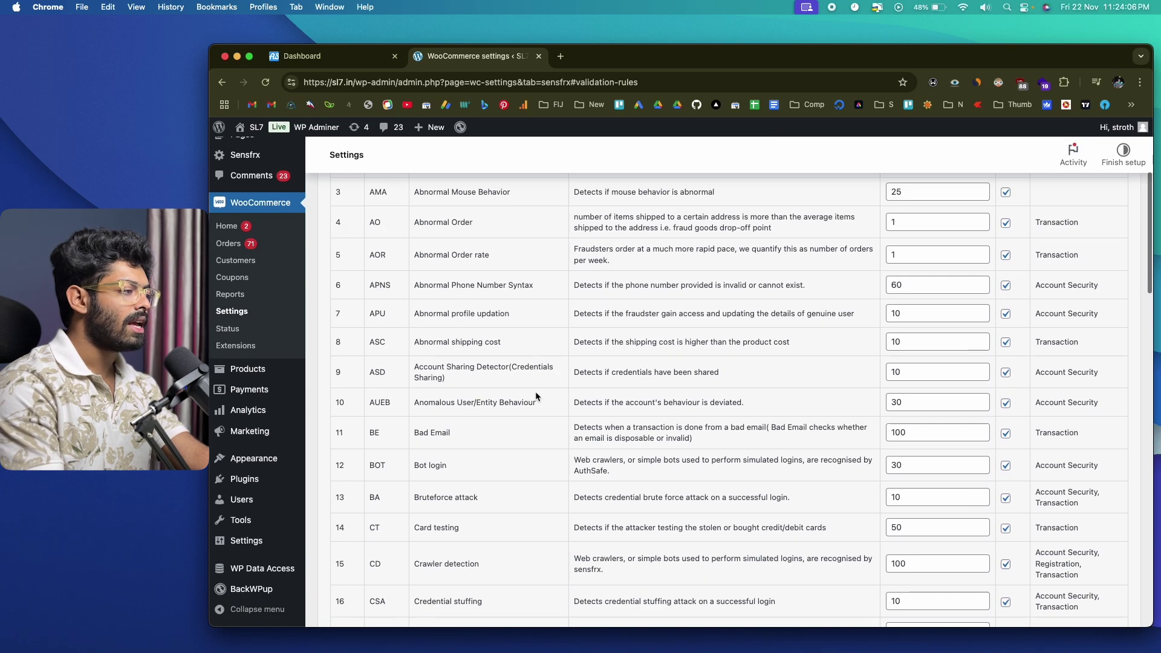
scroll(882, 307, up, 2)
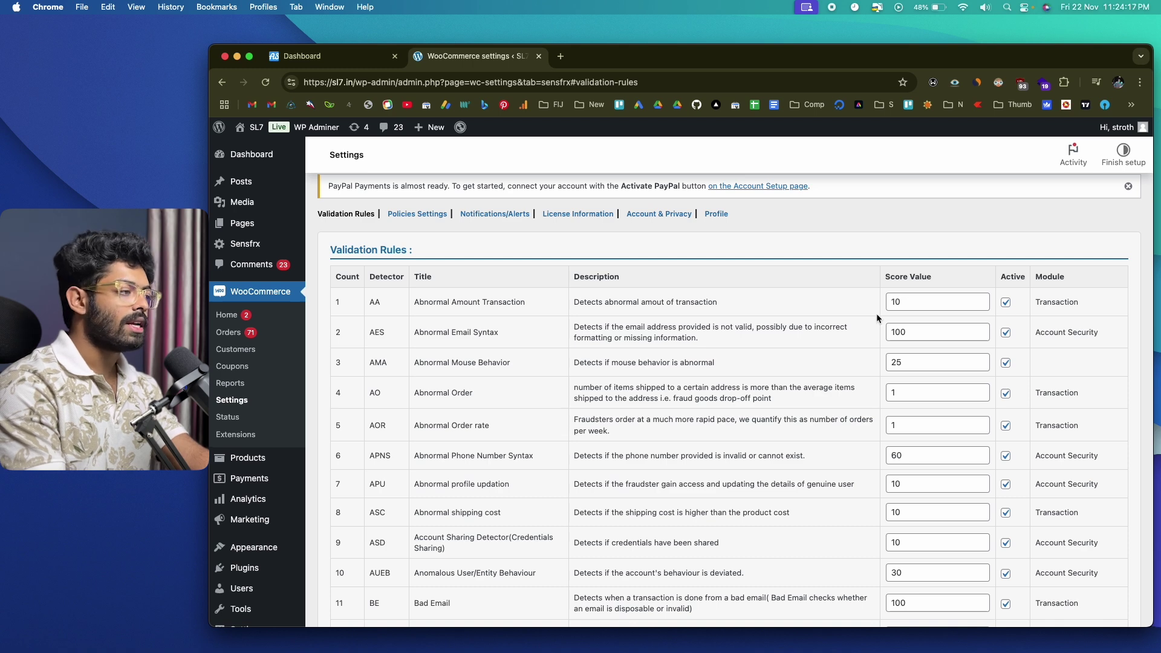
scroll(877, 313, up, 2)
click(1007, 356)
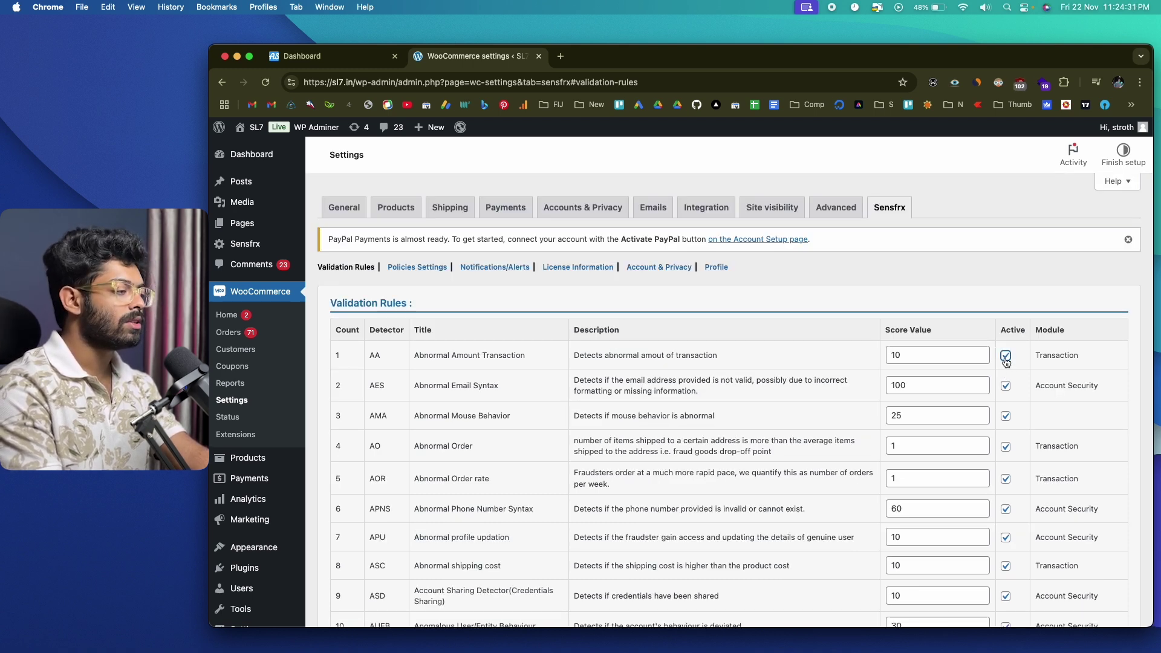
click(1006, 356)
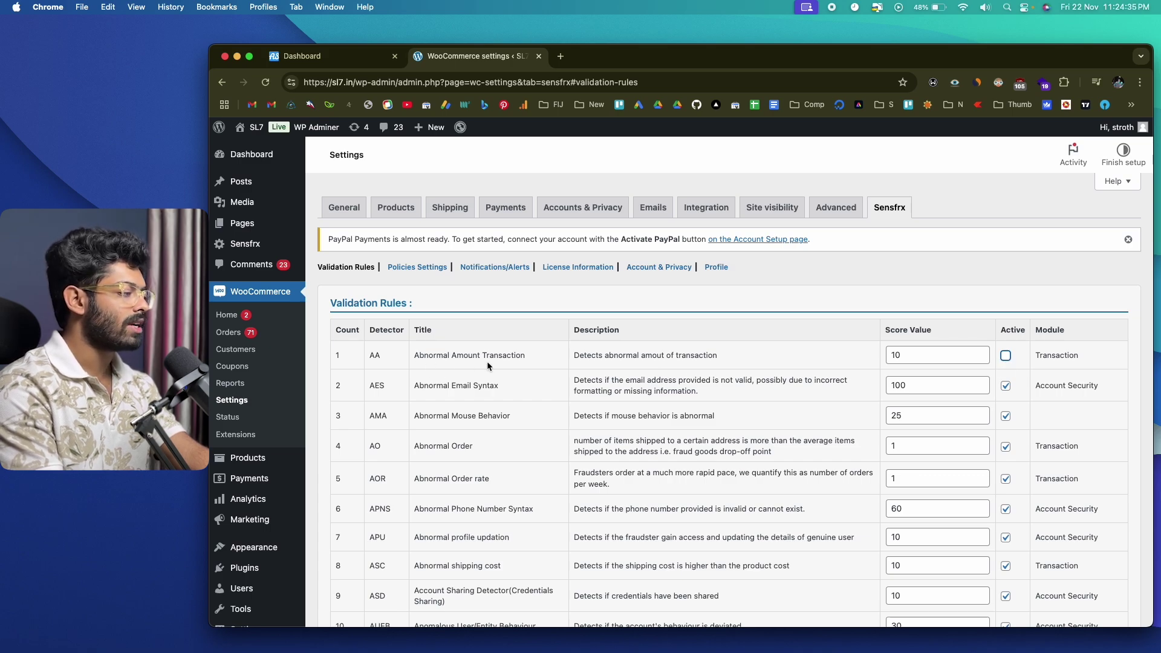
Step: Open the Sensfrx policies settings and look through the transaction, new account and webhook security policies
scroll(628, 379, down, 10)
scroll(628, 379, down, 12)
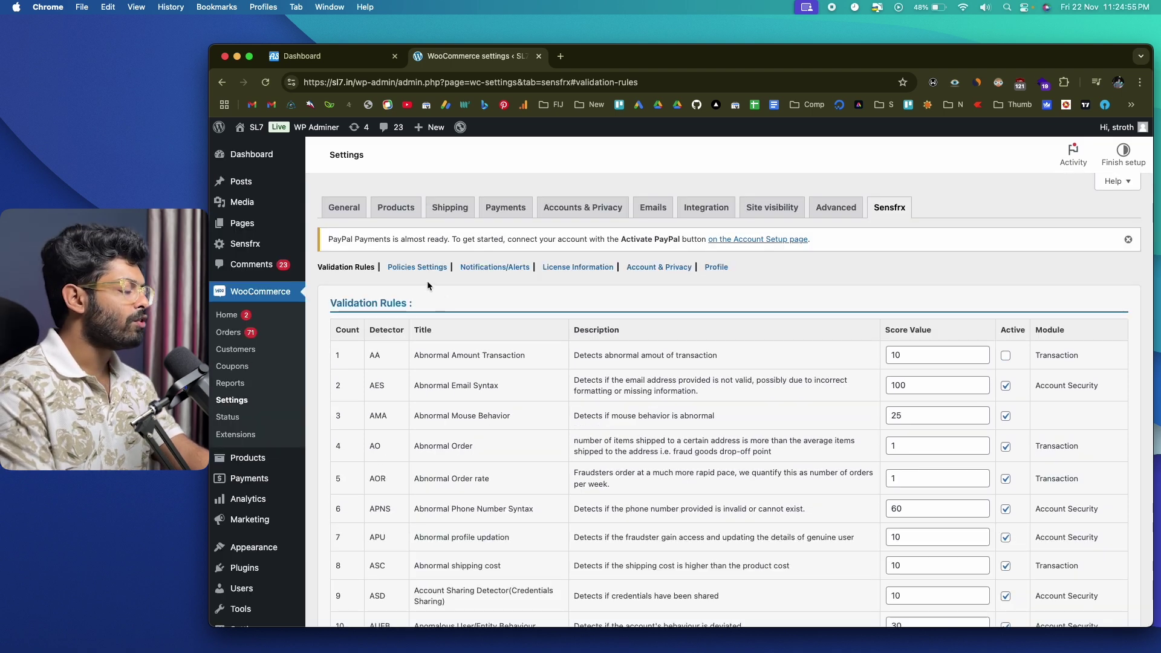
click(417, 268)
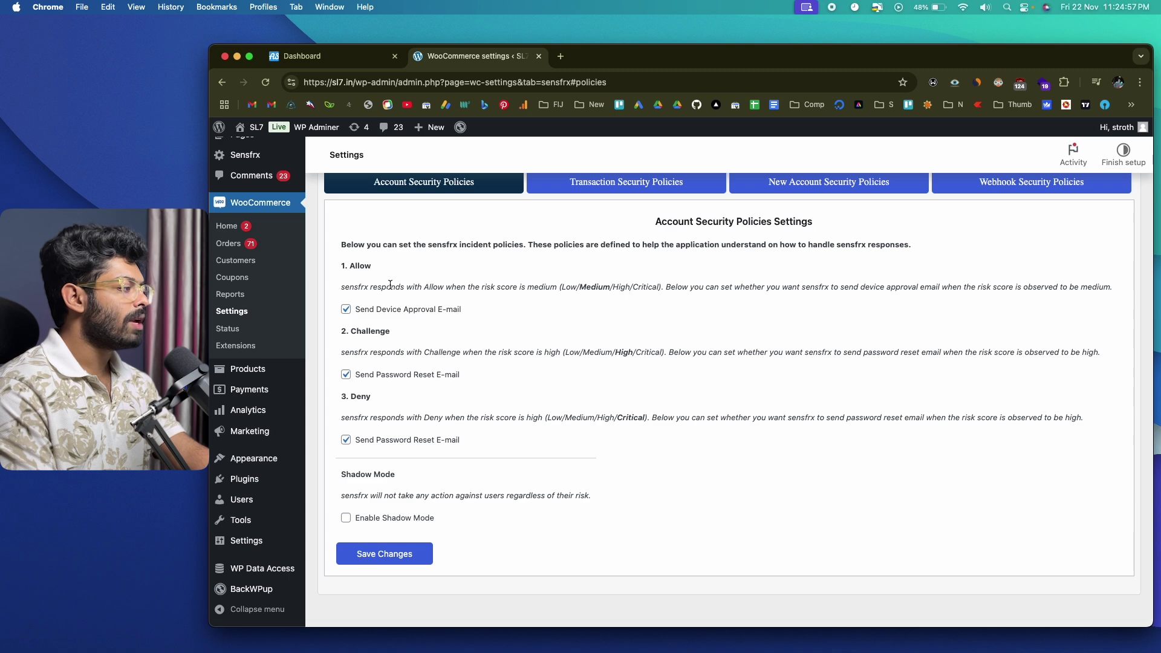
scroll(390, 285, up, 2)
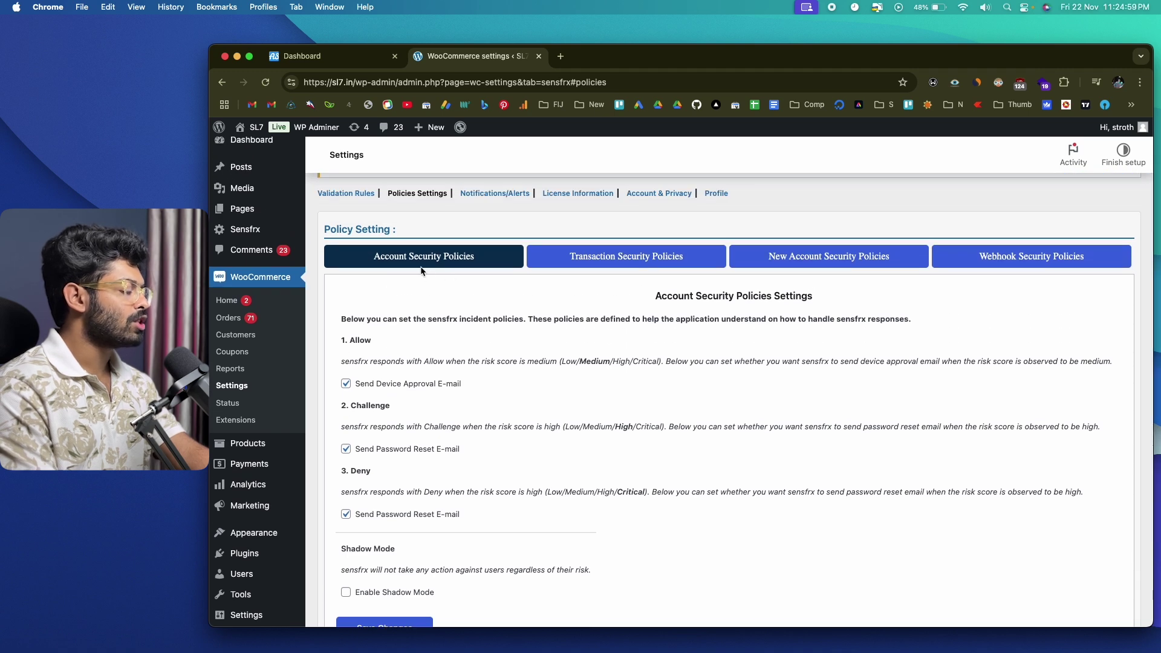
click(593, 259)
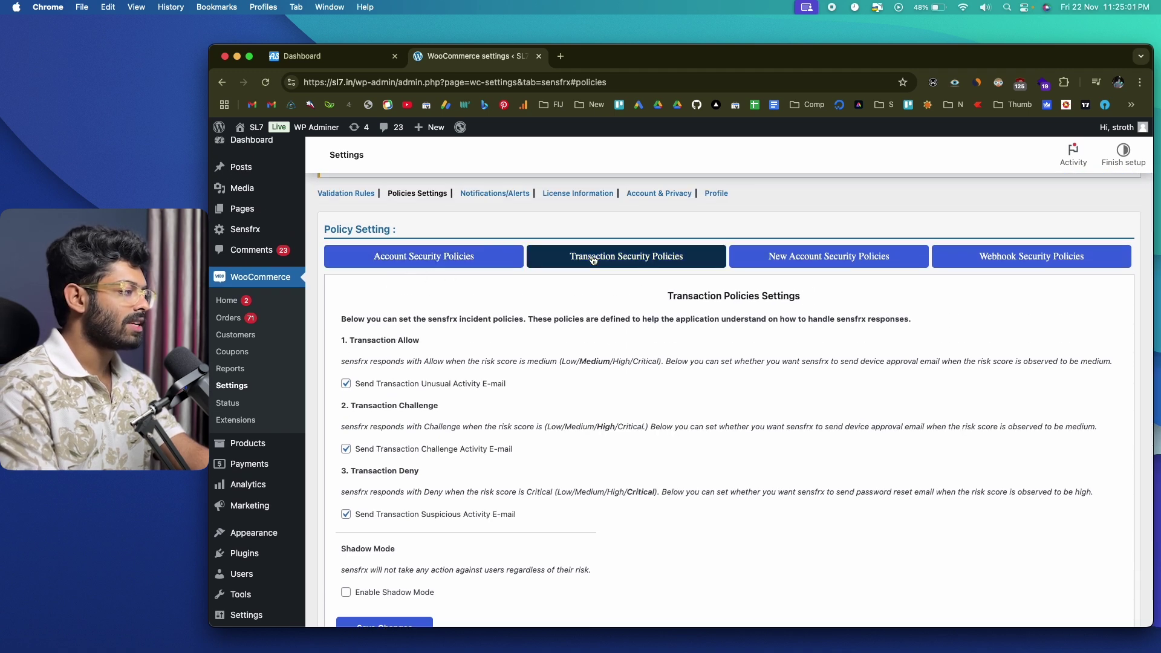
click(762, 259)
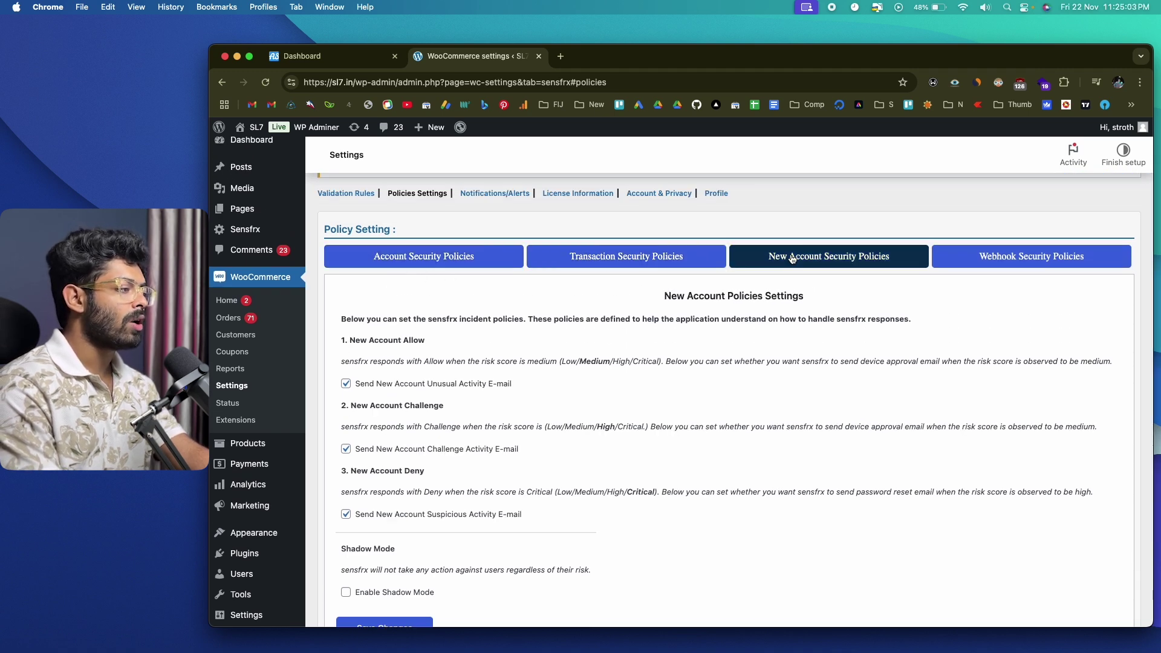
scroll(1014, 265, up, 1)
click(1014, 266)
Step: Return to the account security policies and examine the Allow, Challenge, Deny and Shadow Mode options
click(399, 270)
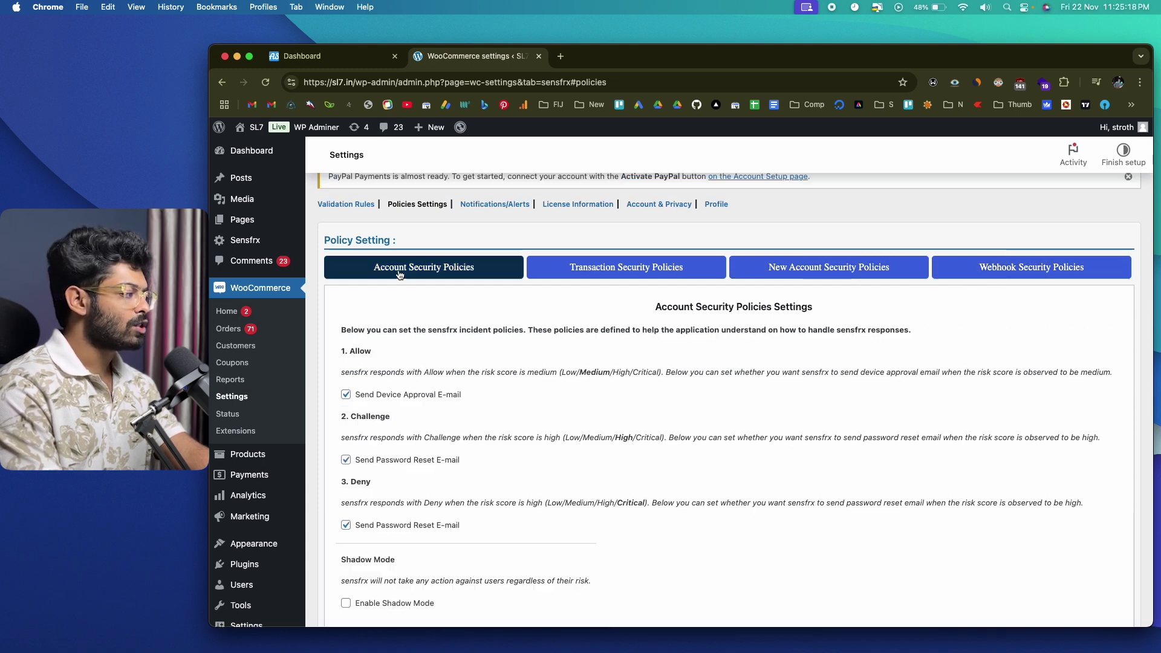
scroll(403, 349, down, 4)
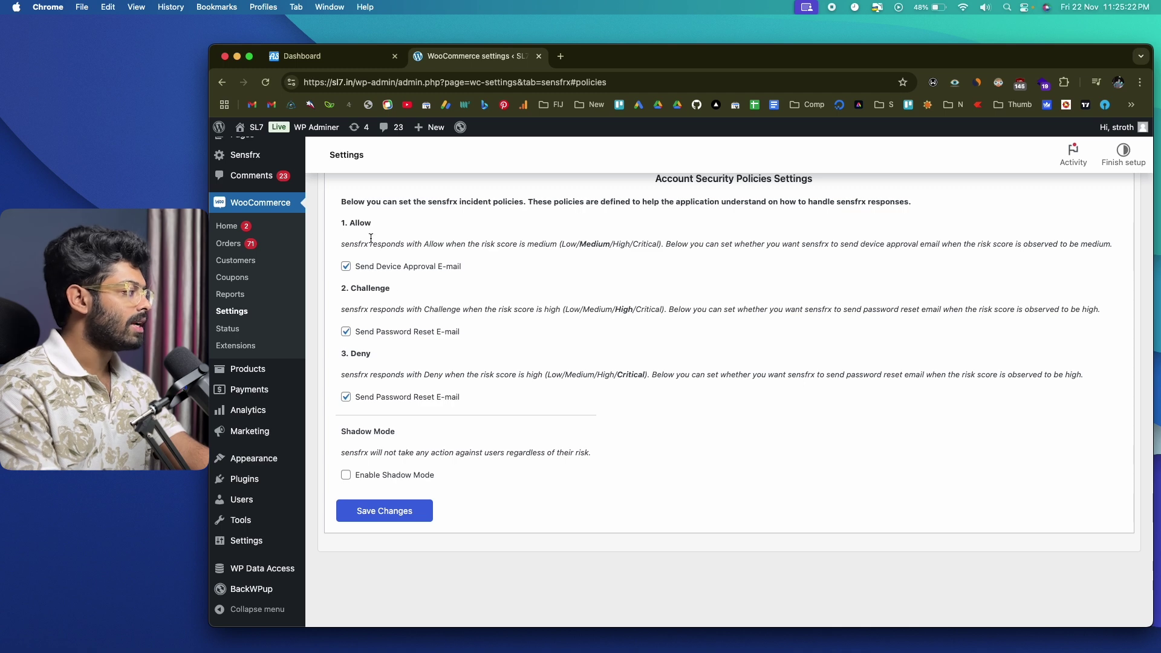
scroll(375, 352, up, 1)
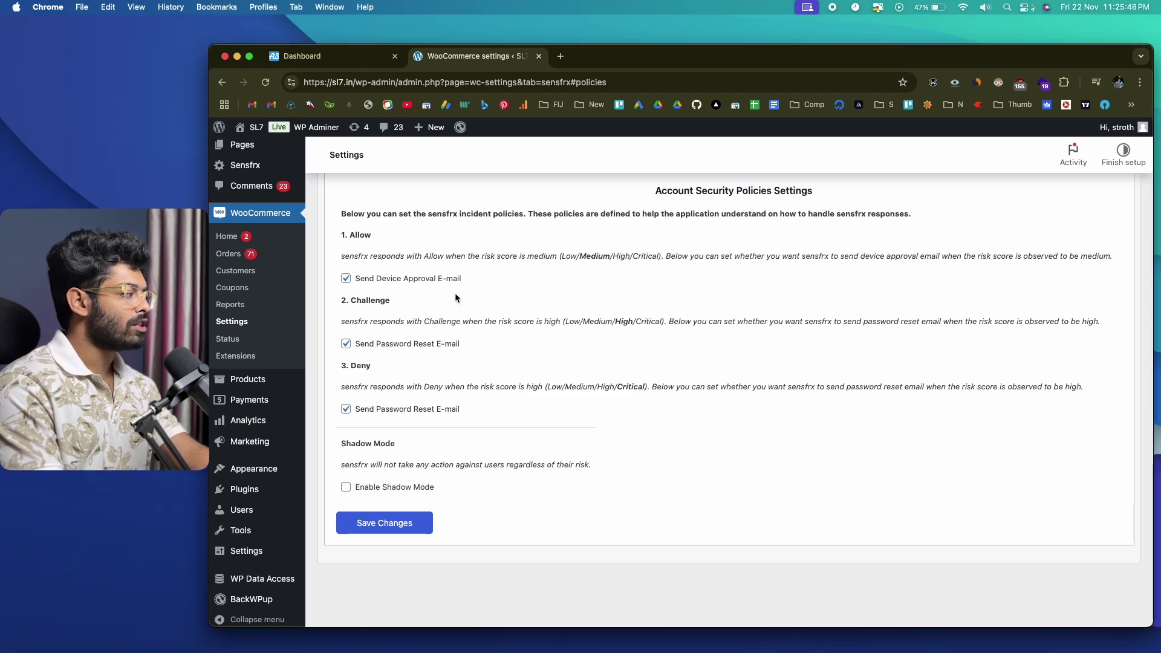
scroll(346, 417, up, 3)
scroll(363, 426, down, 3)
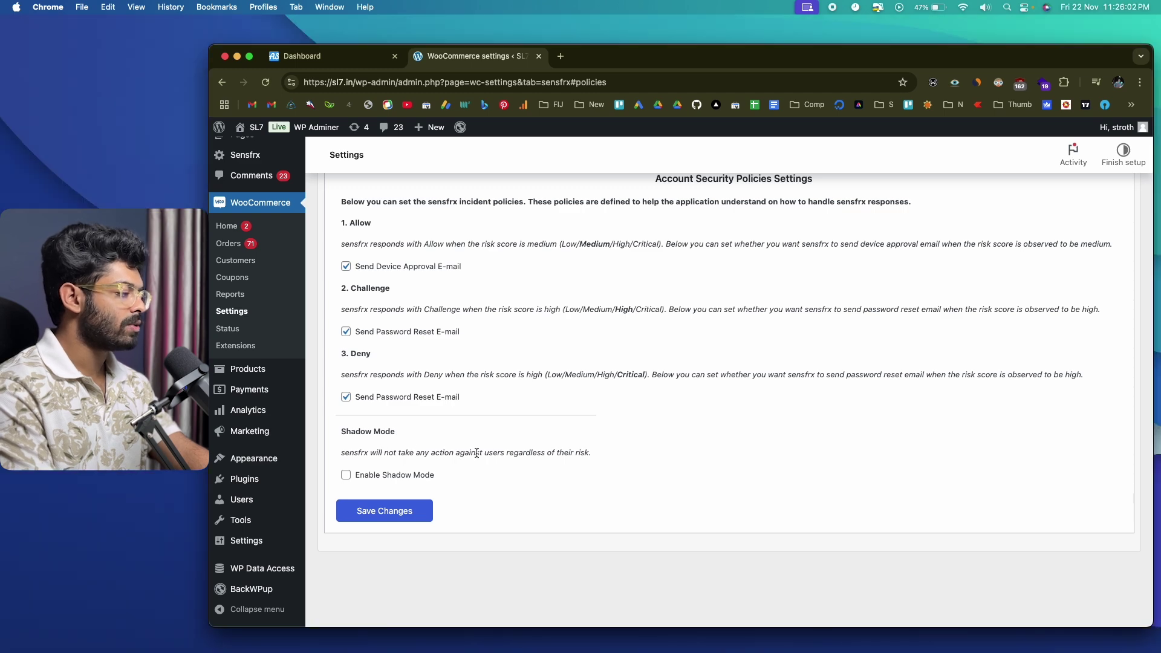
scroll(534, 456, up, 3)
scroll(535, 456, down, 3)
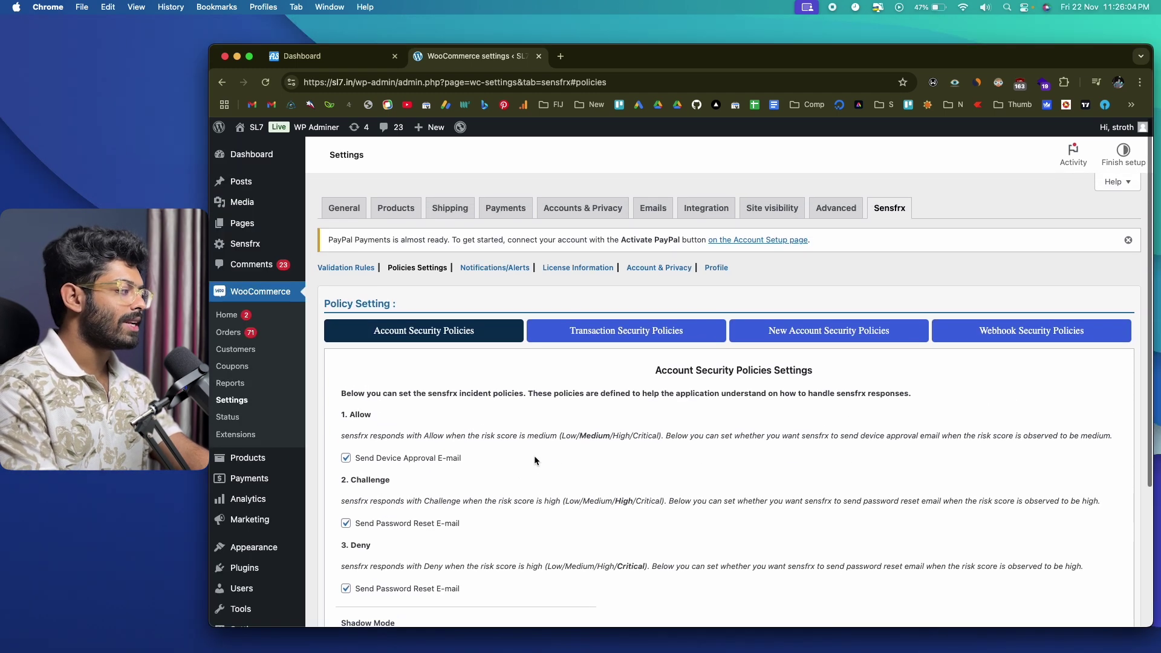
scroll(535, 456, up, 1)
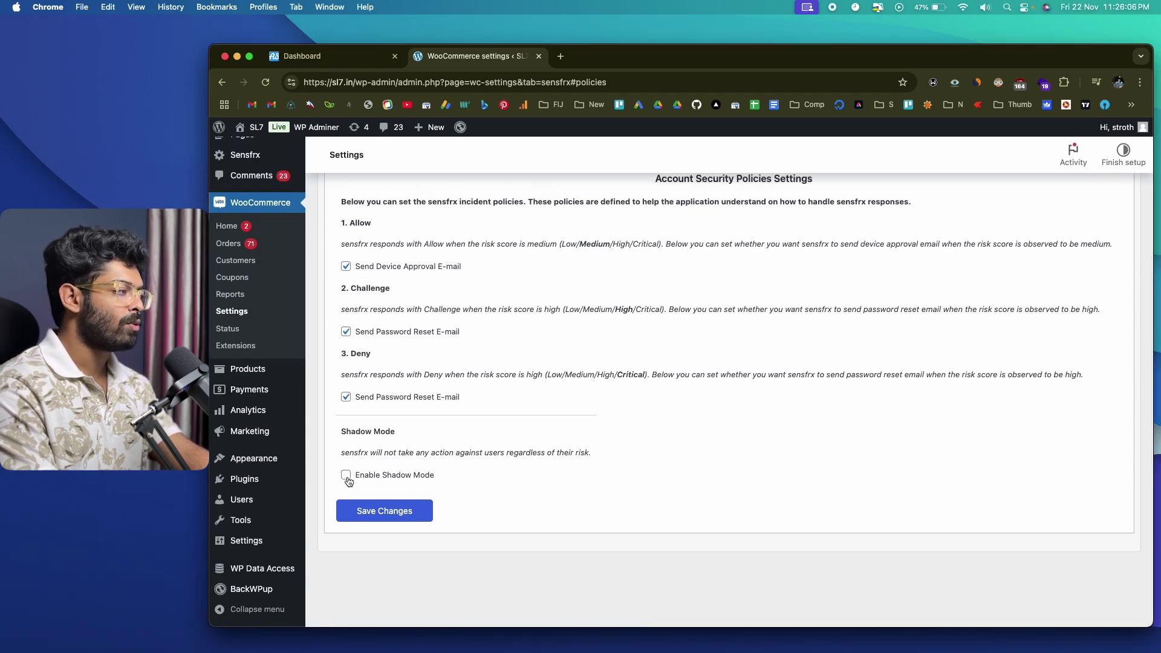
Step: Open the Sensfrx notification and alert settings
scroll(520, 447, up, 5)
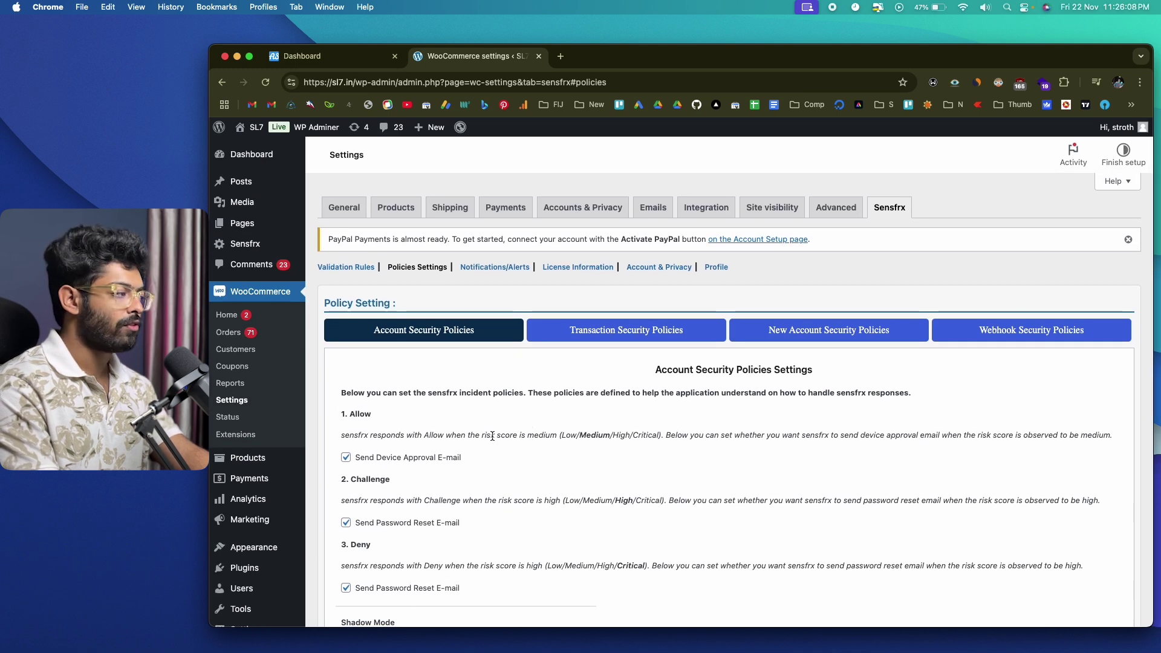
click(493, 268)
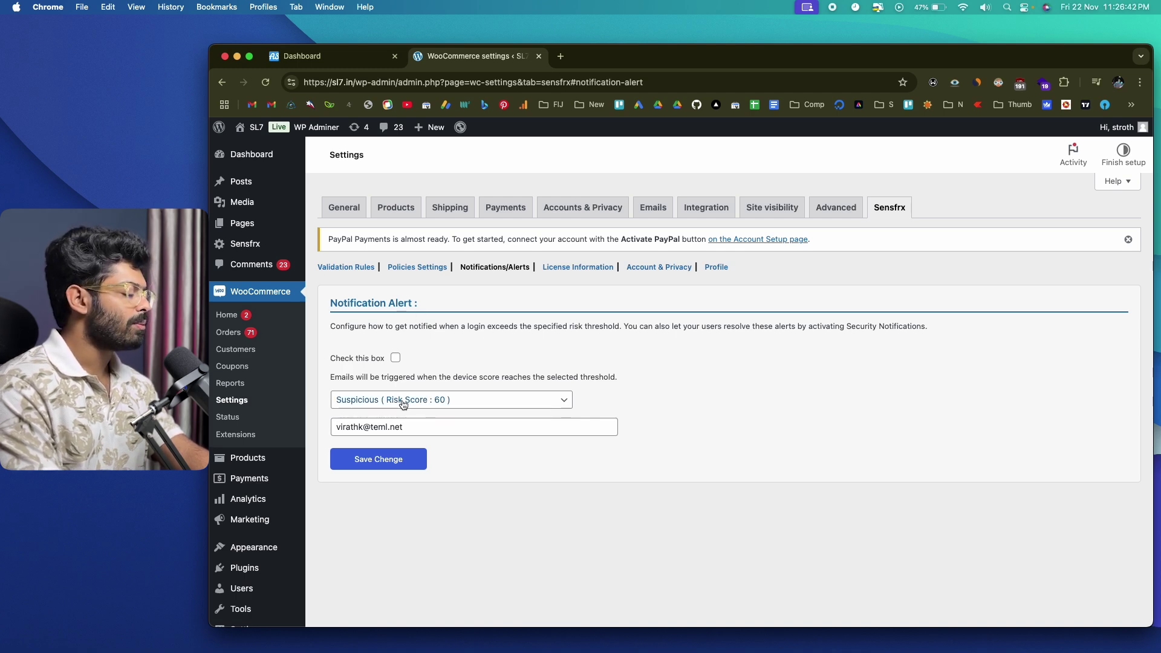
Step: Examine the risk score threshold choices and the recipient email field of the notification alert without changing them
click(443, 402)
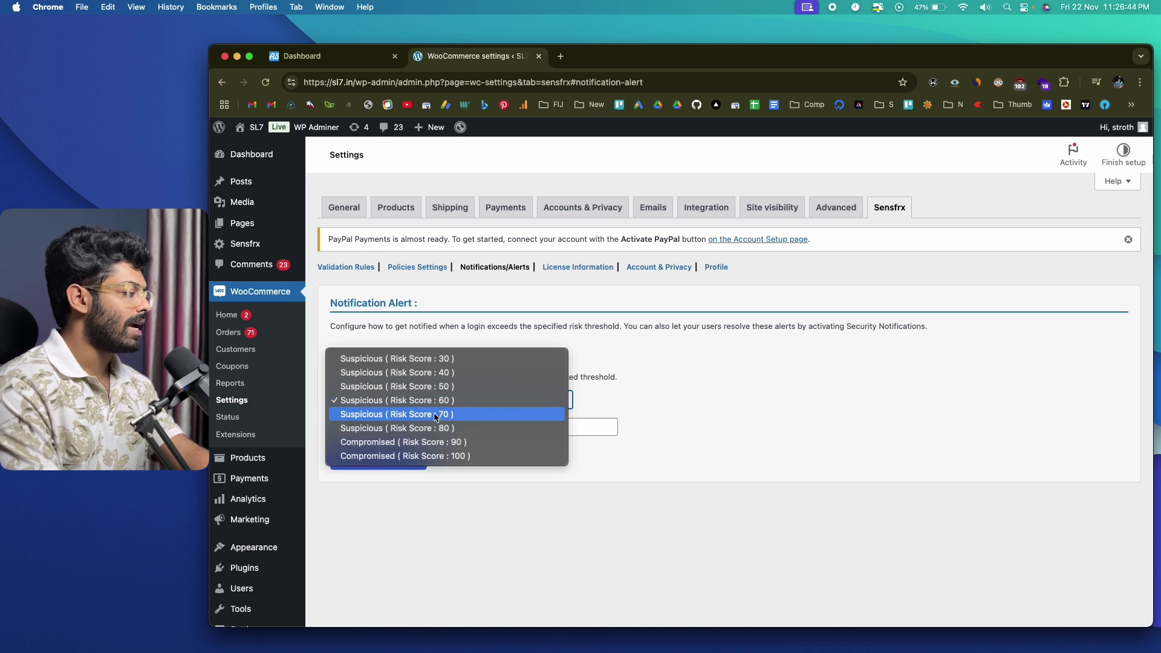
click(691, 349)
click(417, 426)
drag(417, 427, 317, 428)
click(525, 457)
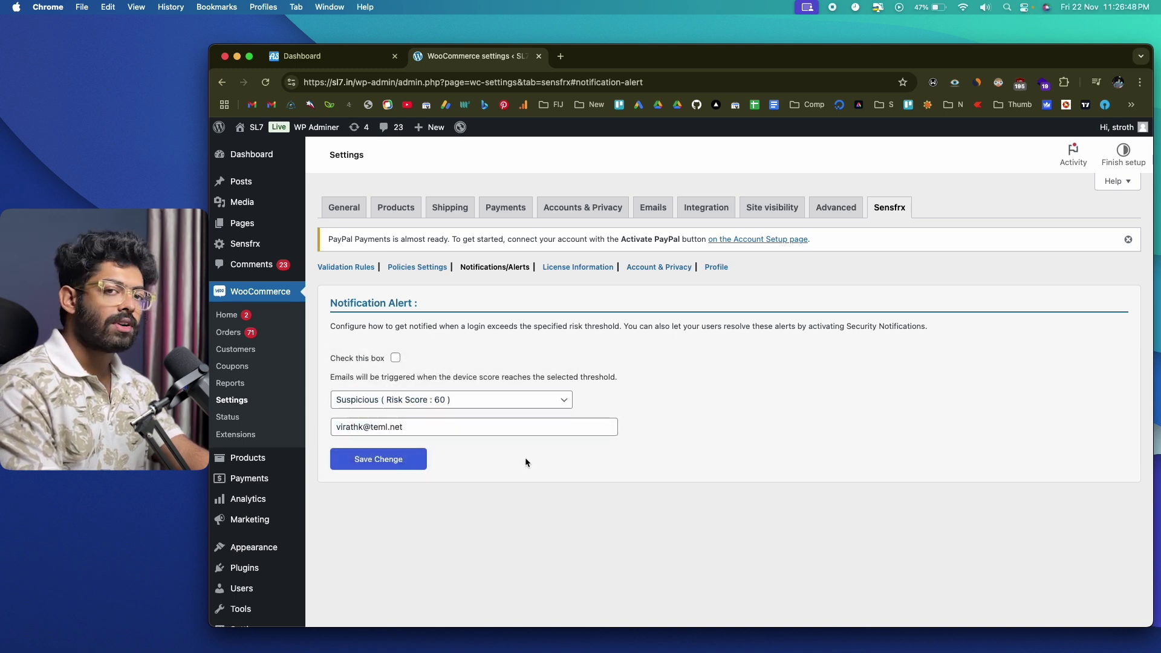
click(526, 400)
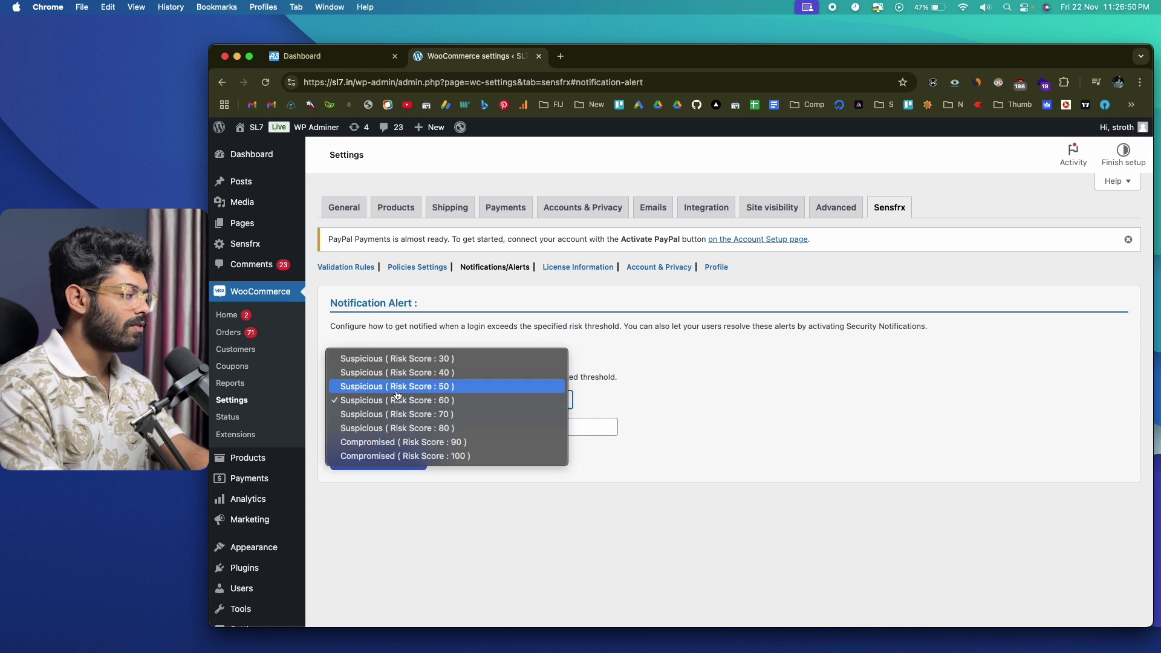
click(611, 403)
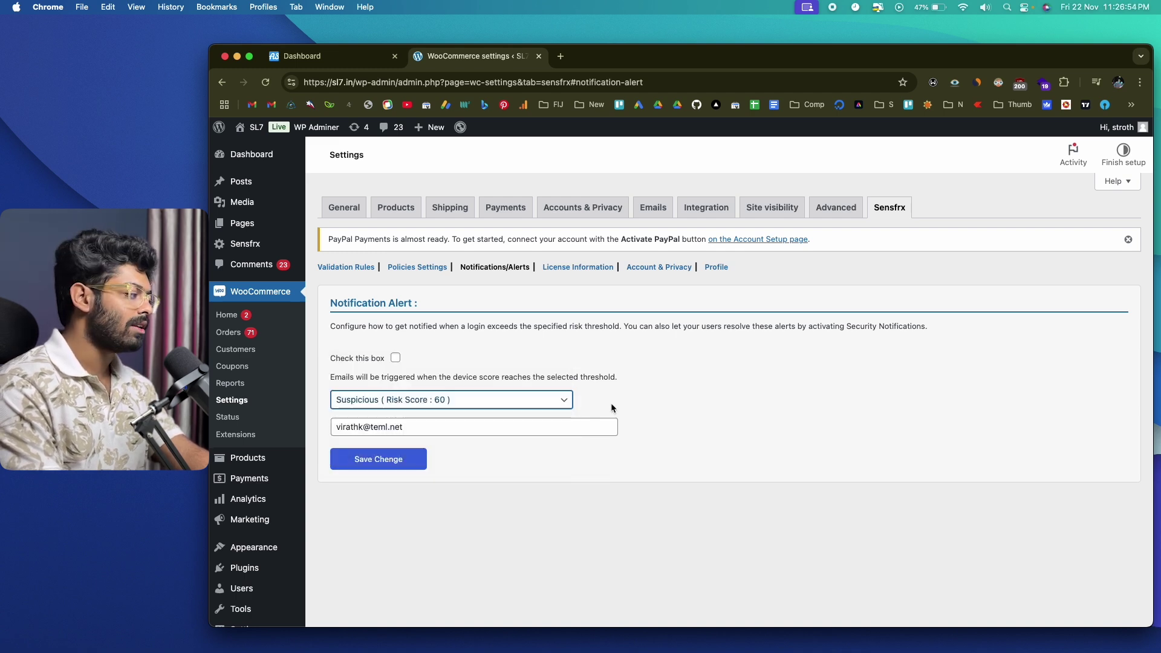
drag(518, 428, 321, 430)
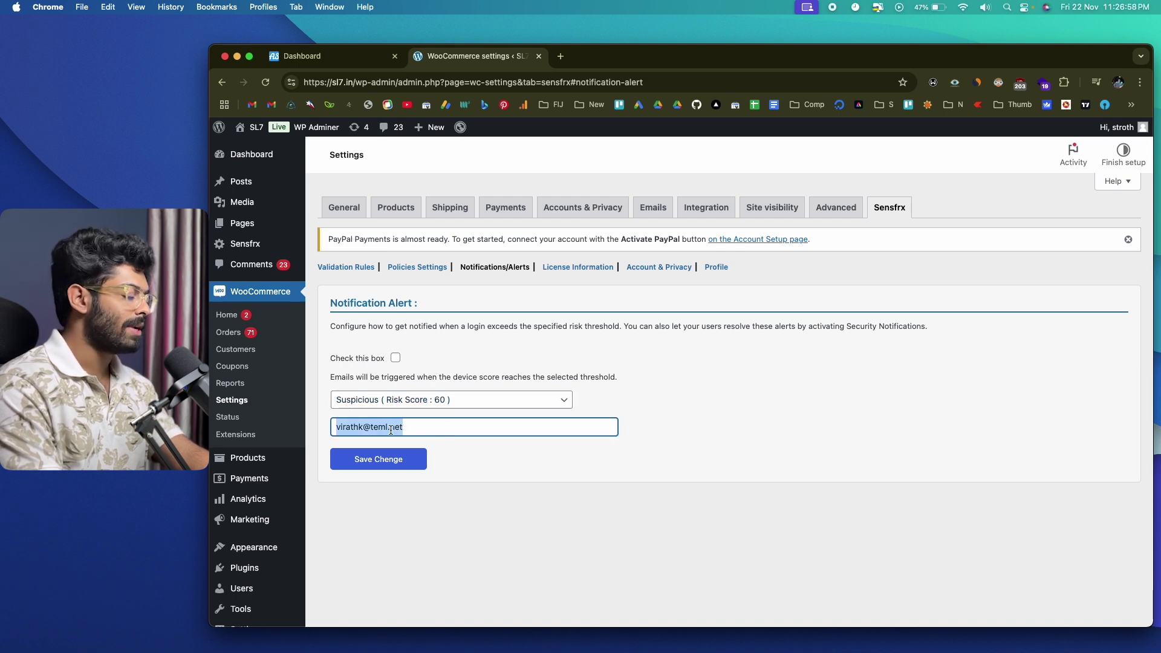
click(454, 471)
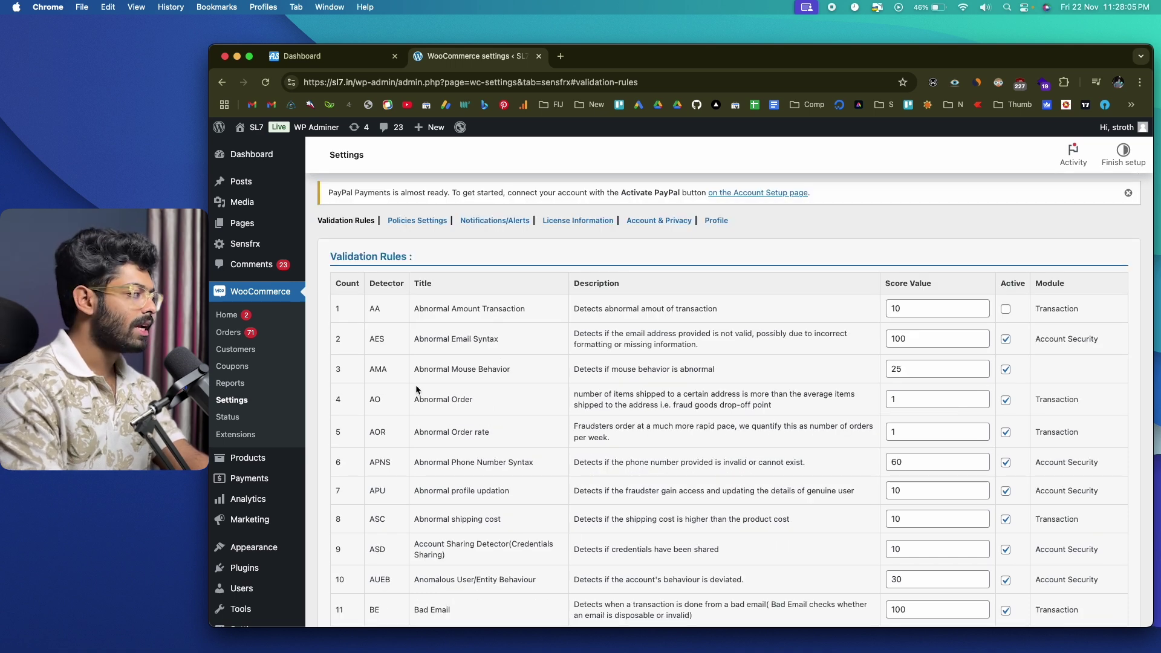
Step: Return to the Sensfrx policies settings and view the webhook security policies
click(423, 220)
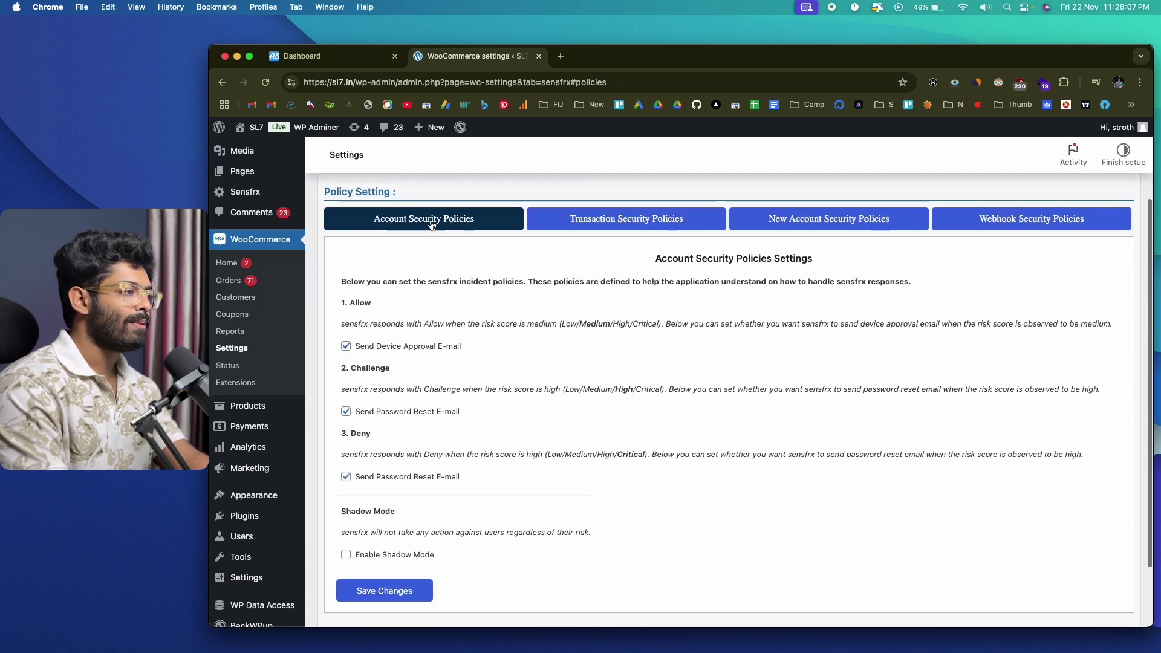
click(1000, 236)
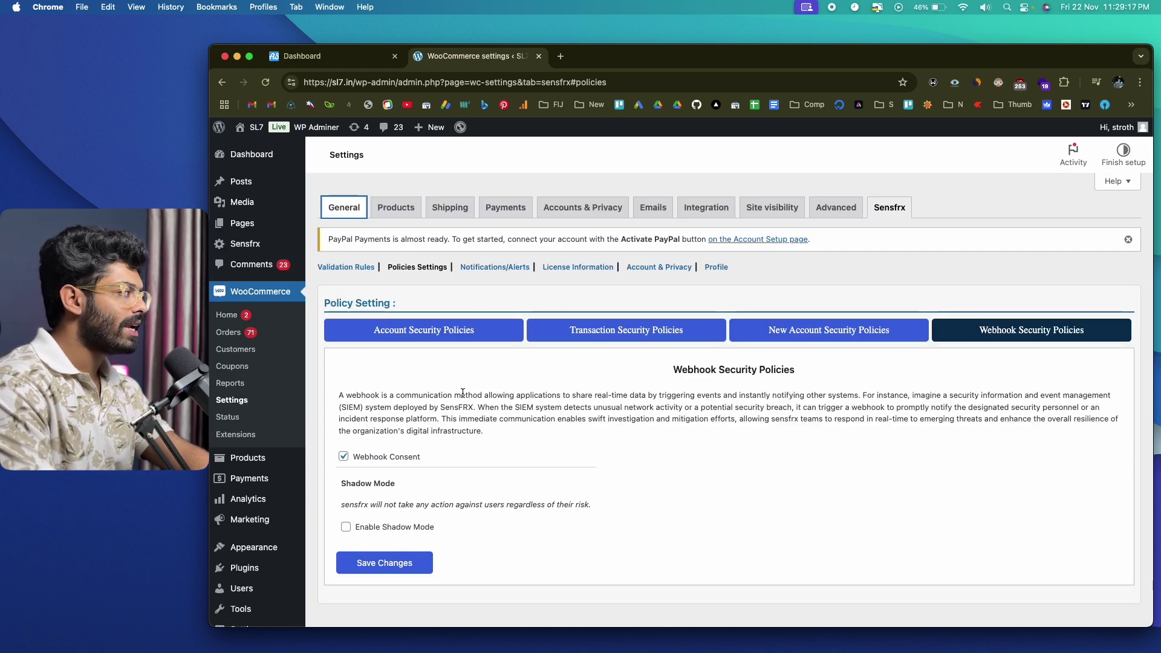
Step: Switch to the Sensfrx dashboard, review the top users with the highest risk score, and open the critical-risk user's details
click(339, 58)
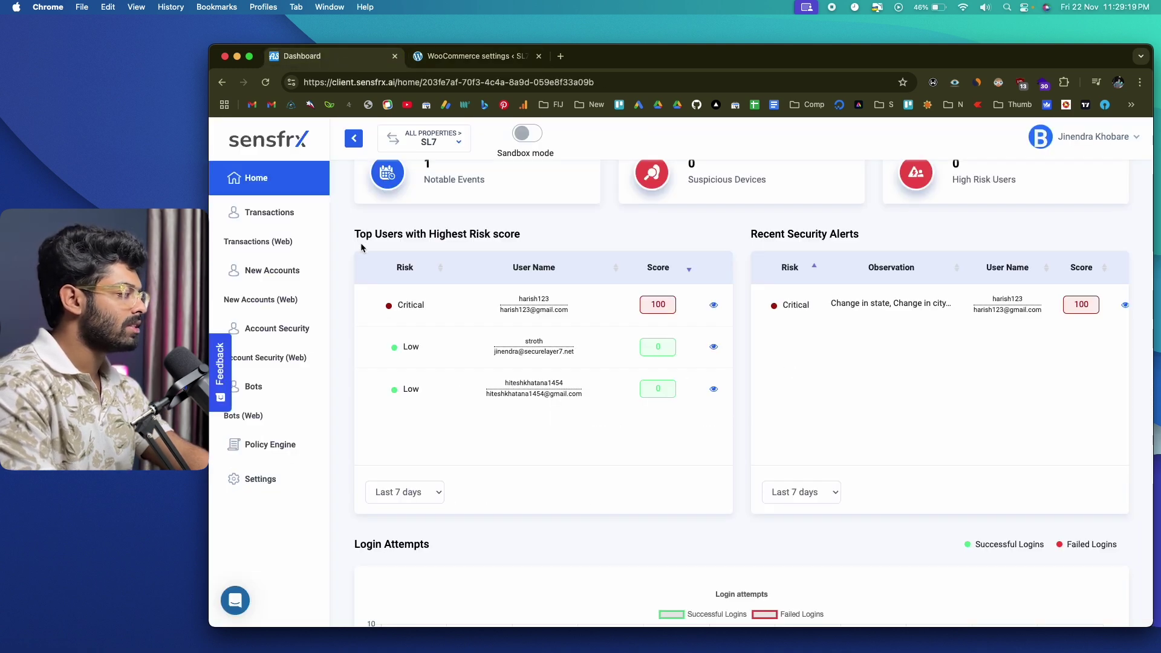
scroll(498, 322, down, 5)
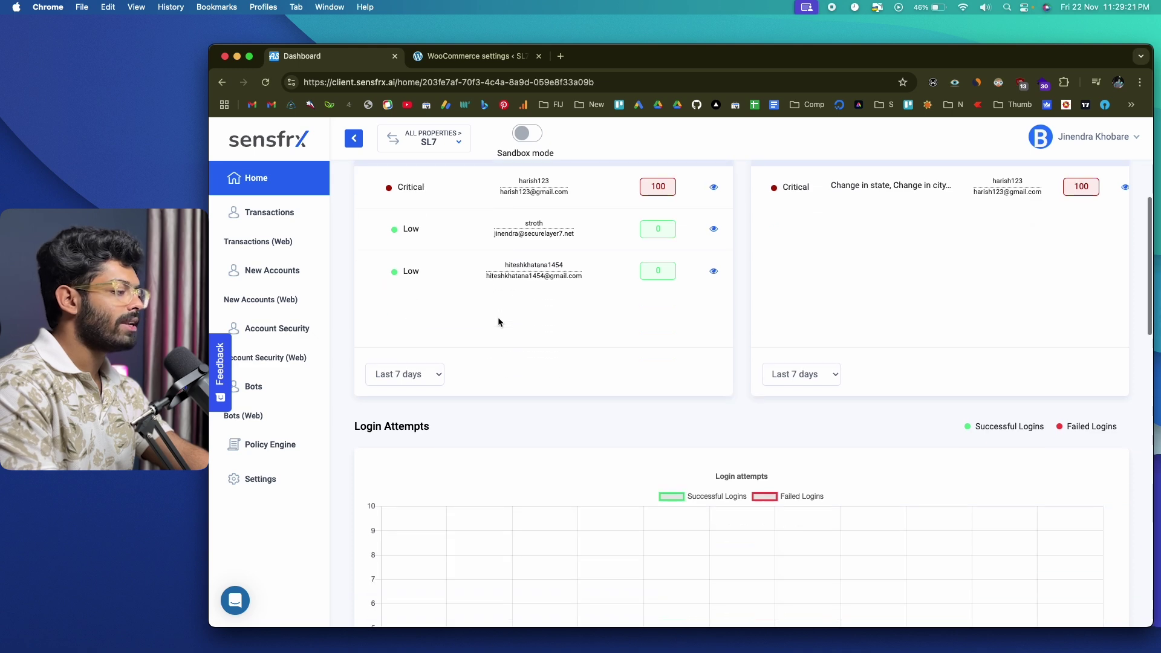
scroll(499, 322, up, 4)
click(713, 275)
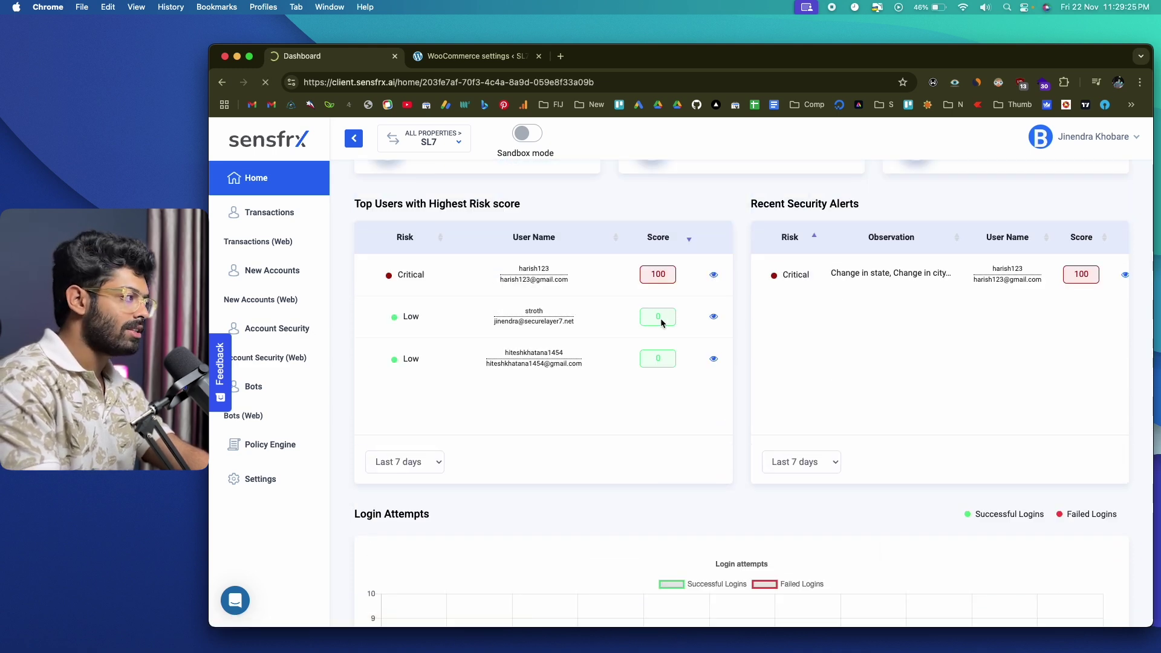